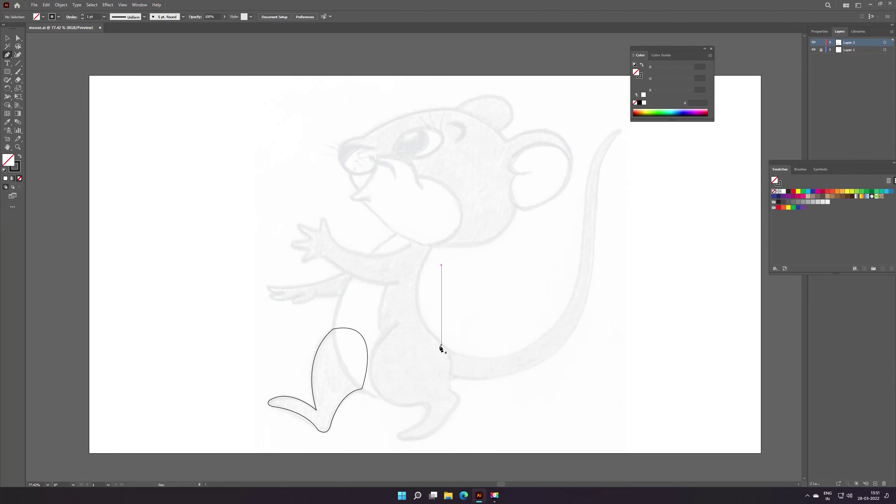
Trace the tail's outer edge with the Pen tool from its base up to a sharp tip
click(437, 343)
drag(522, 349, 564, 327)
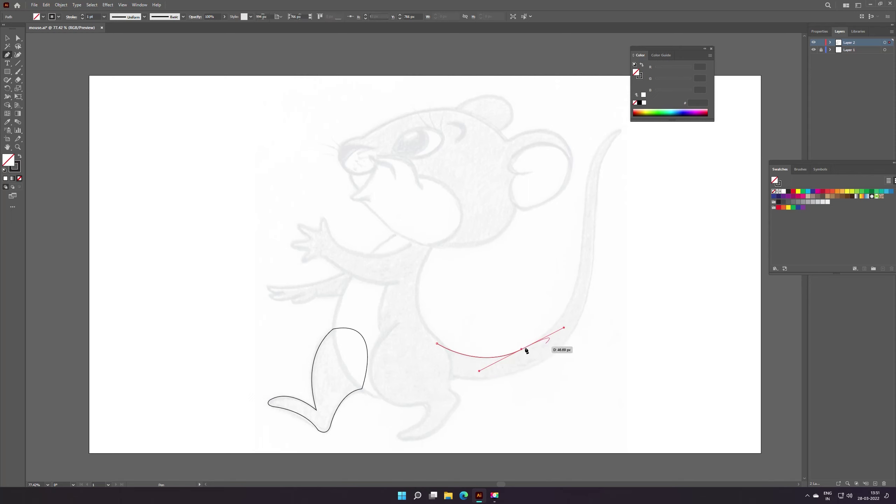
mouse_move(525, 351)
mouse_down()
mouse_move(572, 276)
mouse_move(596, 166)
mouse_move(588, 185)
mouse_up()
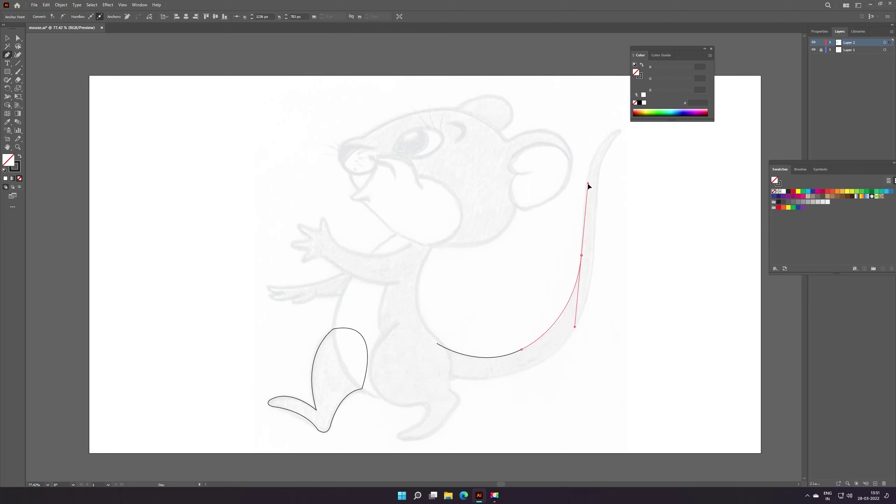
mouse_move(589, 184)
mouse_down()
mouse_move(618, 133)
mouse_move(657, 125)
mouse_move(575, 194)
mouse_up()
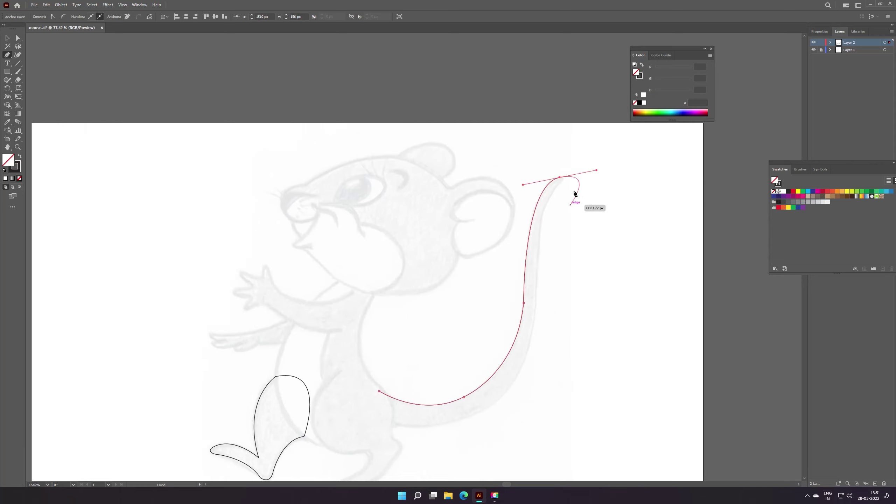
click(560, 178)
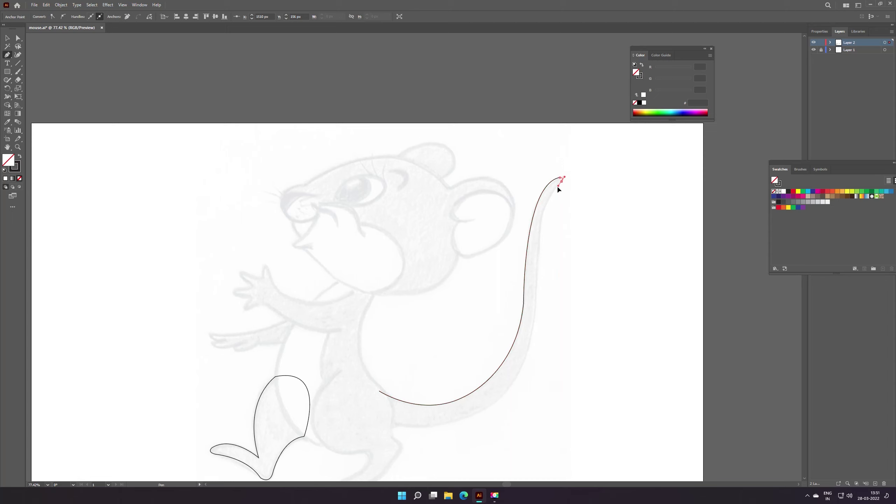
Trace the tail's inner edge back down to the base, close the outline and deselect
drag(556, 189, 541, 220)
mouse_move(542, 218)
mouse_down()
mouse_move(528, 355)
mouse_move(515, 389)
mouse_move(529, 358)
mouse_up()
key(ctrl+z)
mouse_move(542, 217)
mouse_down()
mouse_move(538, 308)
mouse_move(510, 387)
mouse_move(487, 406)
mouse_up()
click(536, 304)
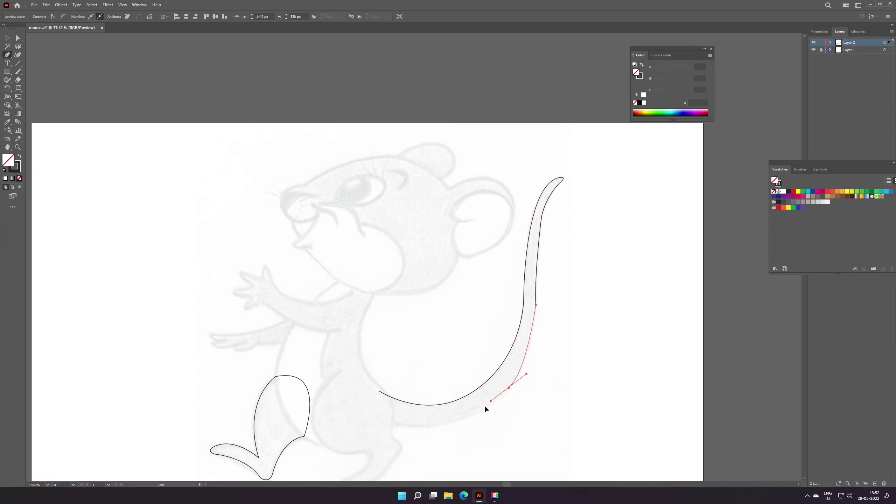
click(509, 389)
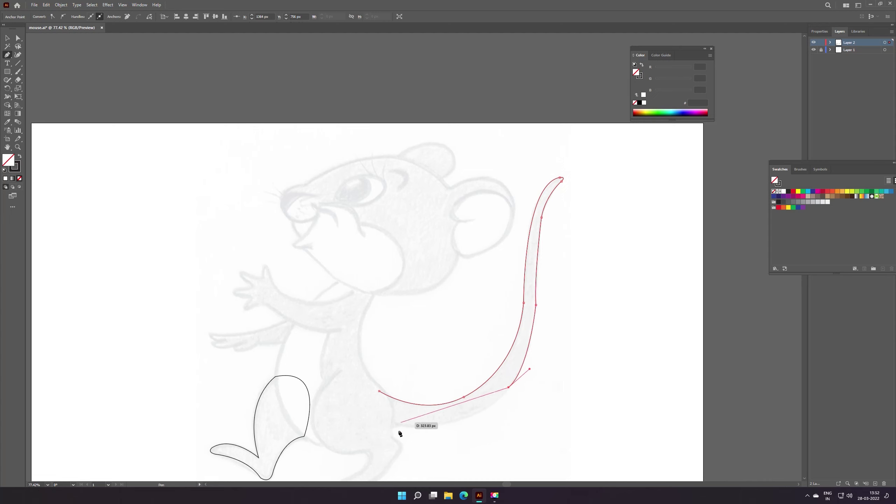
mouse_move(384, 421)
mouse_down()
mouse_move(328, 397)
mouse_move(295, 409)
mouse_up()
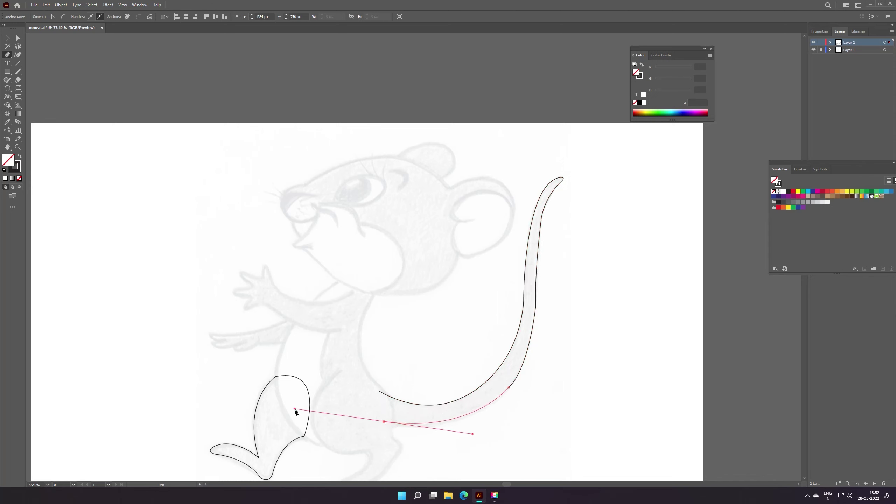
click(384, 421)
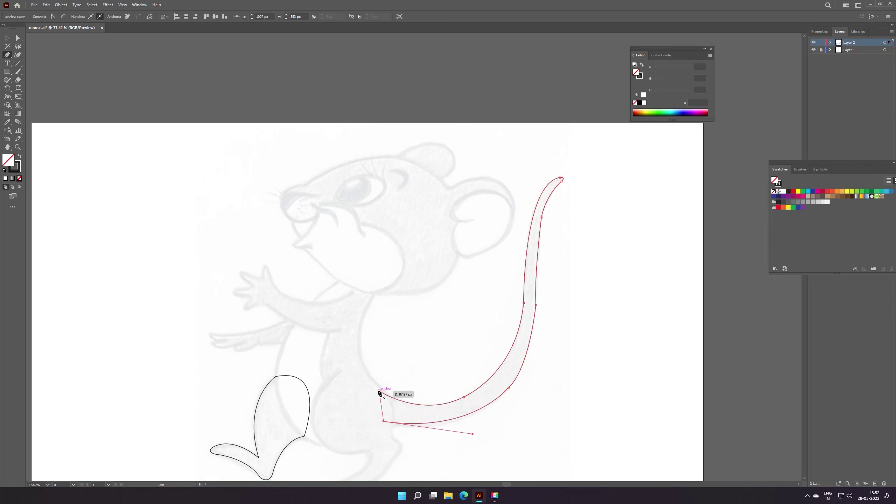
click(380, 392)
key(v)
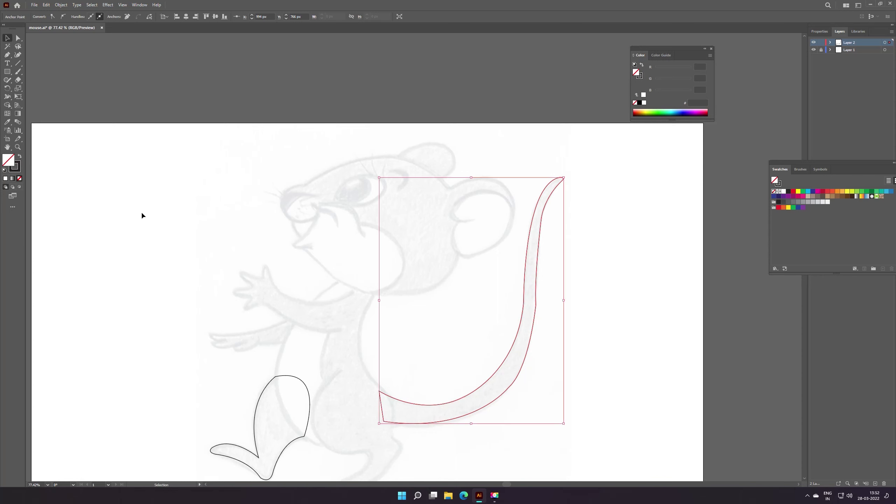
click(540, 372)
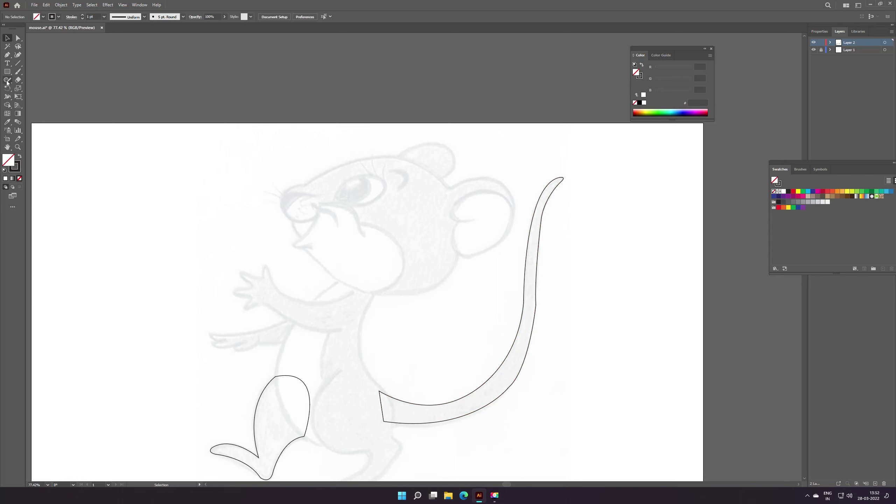
Smooth the tail's right, lower and upper edges with the Smooth tool, then deselect it
drag(12, 83, 43, 98)
click(7, 38)
click(508, 388)
click(8, 80)
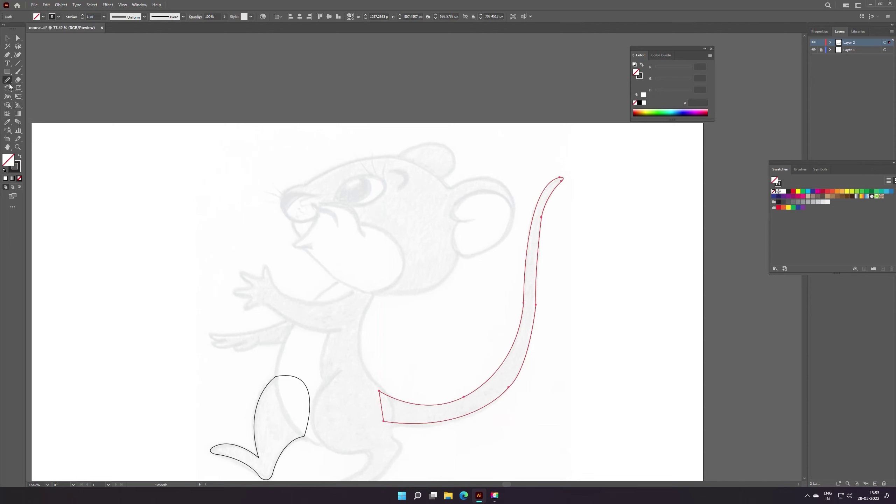
drag(537, 296, 529, 372)
drag(474, 412, 523, 355)
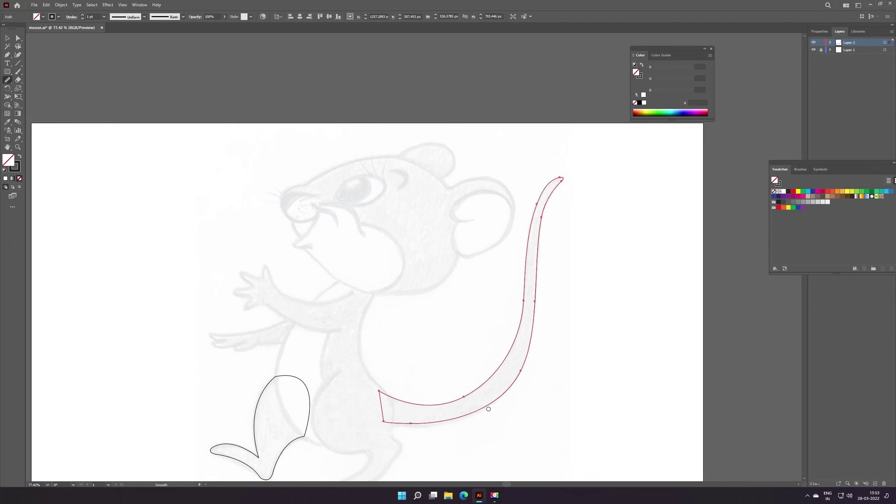
drag(563, 176, 563, 178)
key(v)
click(70, 166)
scroll(412, 362, down, 3)
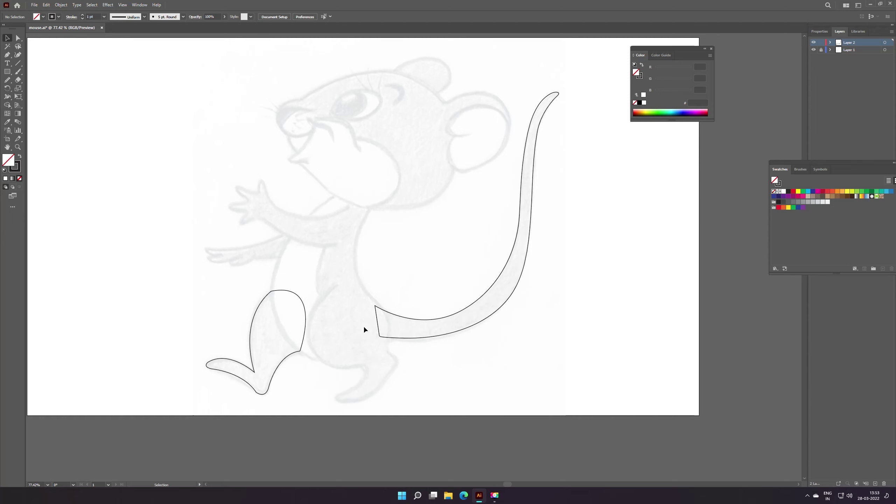
Start the arm path with the Pen tool, curving its upper edge from chest to thumb
key(p)
click(353, 203)
drag(280, 209, 236, 188)
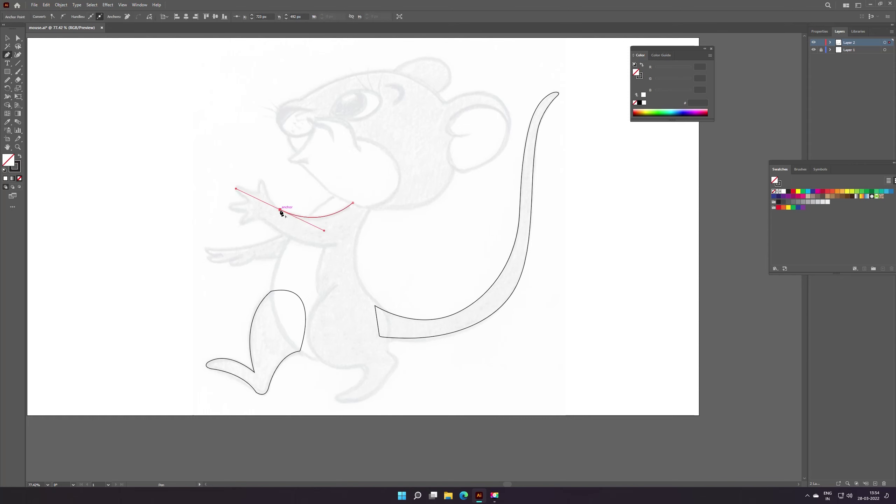
drag(264, 184, 257, 161)
Zoom in to 200% centred on the hand and deselect the arm curve
key(z)
click(304, 226)
click(400, 247)
click(454, 272)
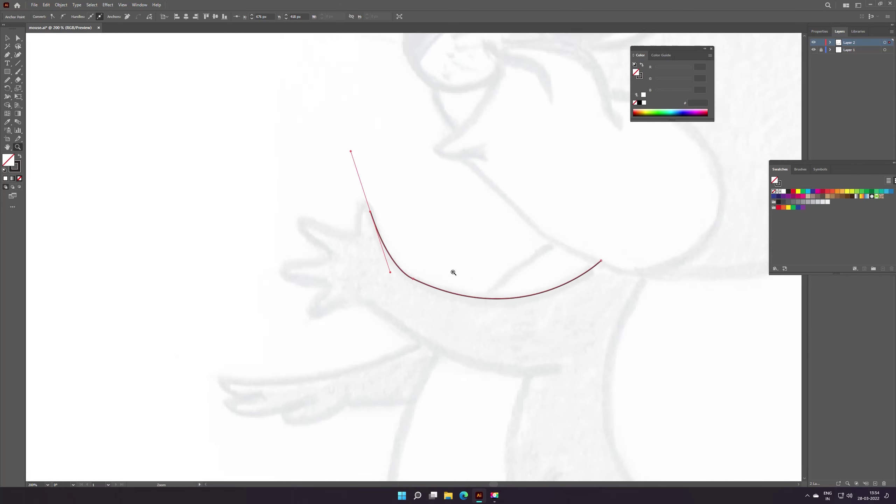
drag(454, 273, 413, 250)
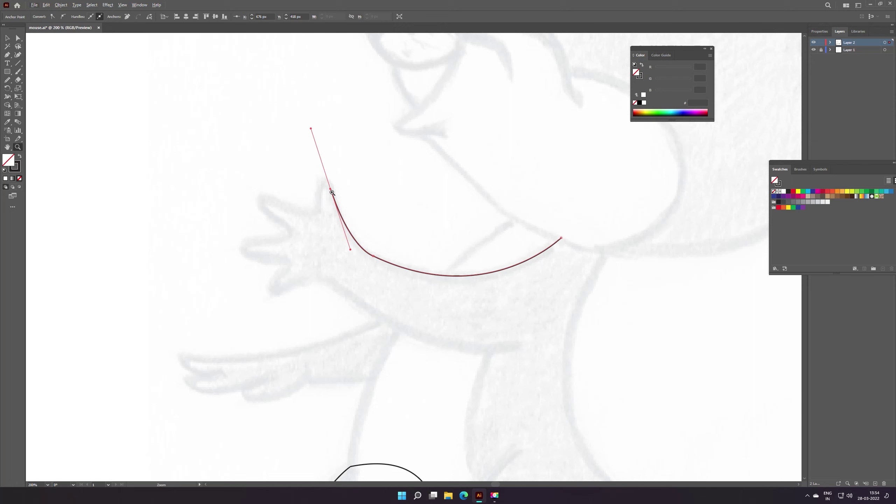
key(alt+v)
key(Escape)
click(6, 40)
click(300, 180)
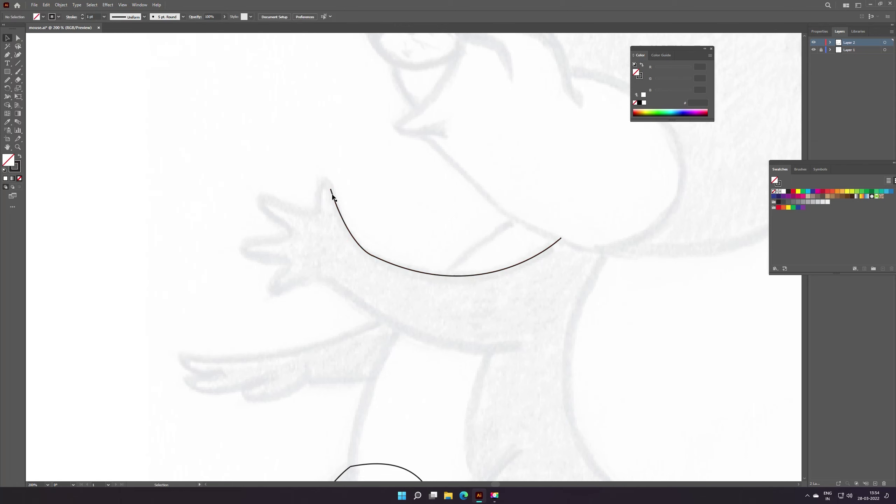
Resume the arm path at the thumb and curve it around the first finger
key(p)
drag(331, 190, 319, 191)
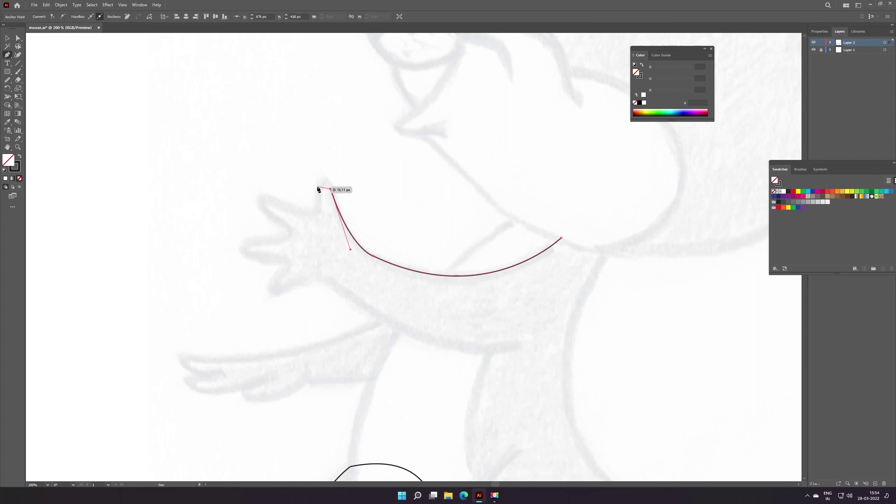
mouse_move(317, 188)
mouse_down()
mouse_move(295, 210)
mouse_move(263, 183)
mouse_up()
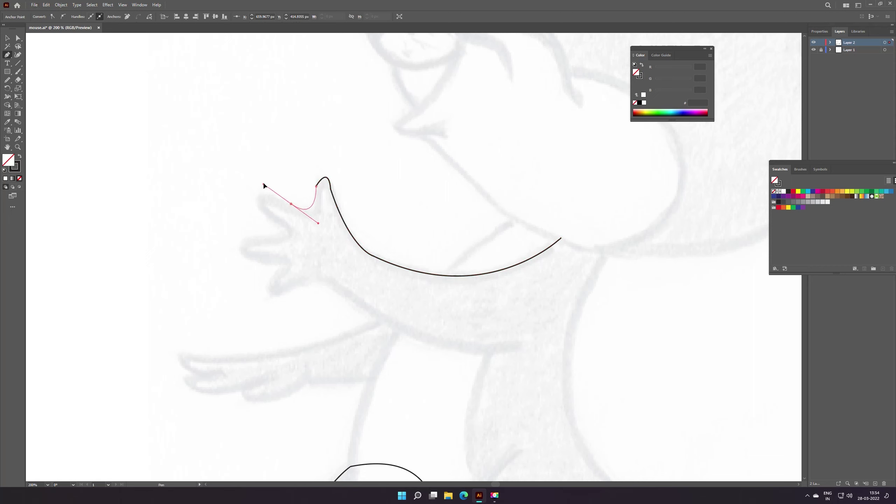
mouse_move(291, 203)
mouse_down()
mouse_move(261, 211)
mouse_move(274, 236)
mouse_up()
mouse_move(274, 236)
mouse_down()
mouse_move(293, 236)
mouse_move(228, 236)
mouse_move(260, 264)
mouse_up()
click(257, 234)
key(ctrl+z)
click(248, 237)
key(ctrl+z)
key(ctrl+z)
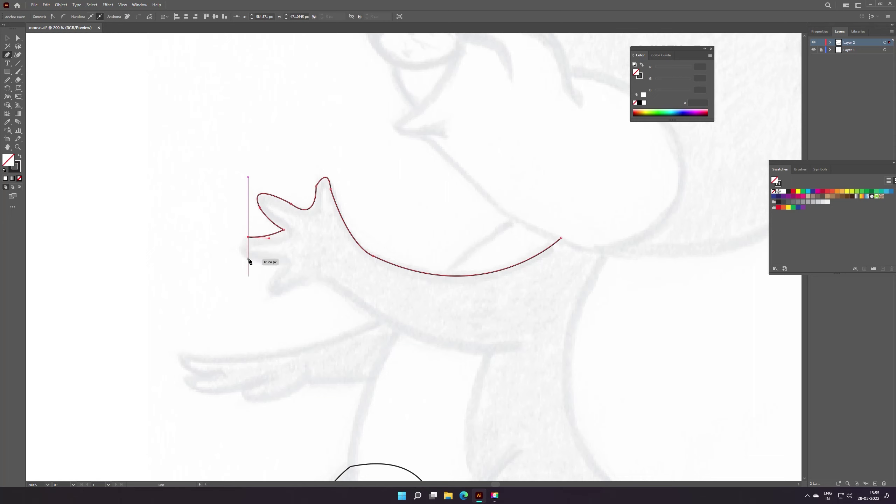
Curve the path around the lower fingers and run the arm's lower edge toward the body
mouse_move(248, 258)
mouse_down()
mouse_move(280, 280)
mouse_move(279, 271)
mouse_move(279, 297)
mouse_up()
mouse_move(521, 344)
mouse_down()
mouse_move(550, 333)
mouse_move(437, 329)
mouse_up()
key(v)
click(539, 348)
key(z)
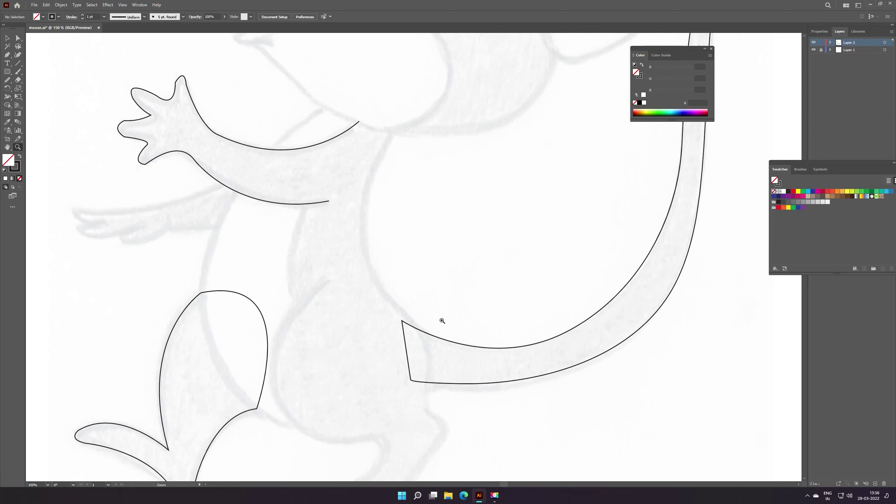
Draw the belly's left side line from the lower arm edge down toward the leg
click(316, 246)
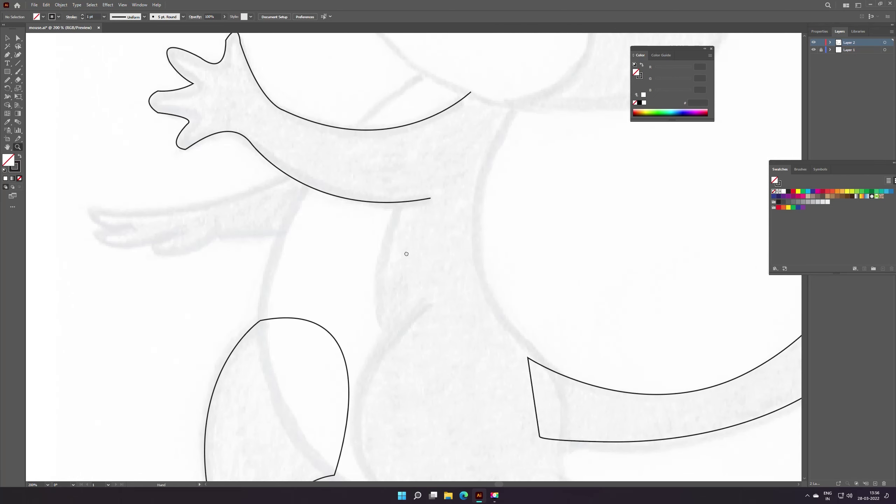
key(p)
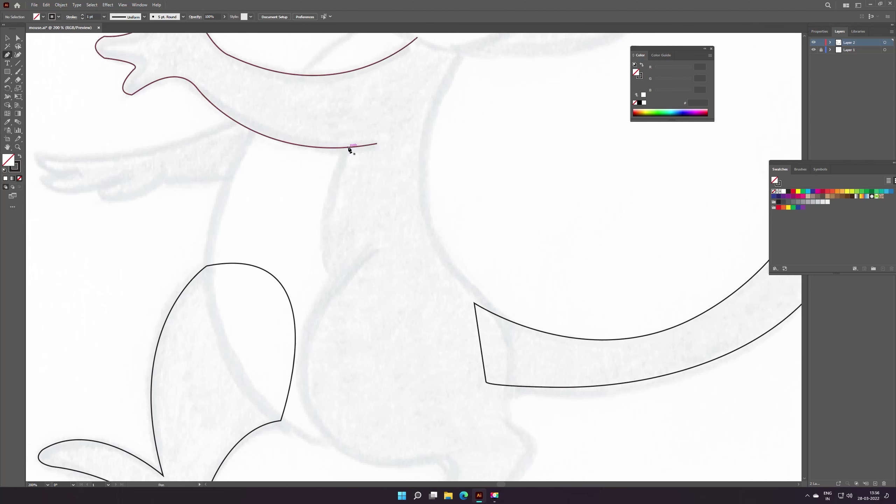
click(348, 146)
drag(336, 284, 365, 343)
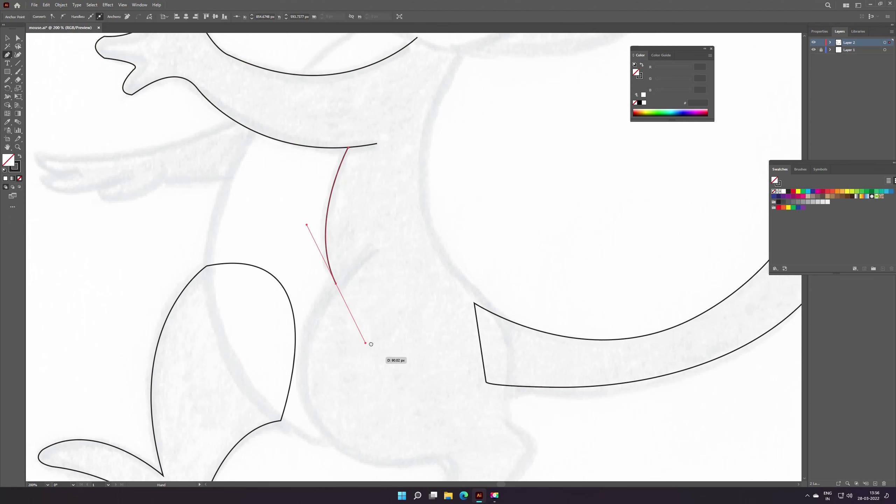
drag(374, 378, 386, 290)
key(v)
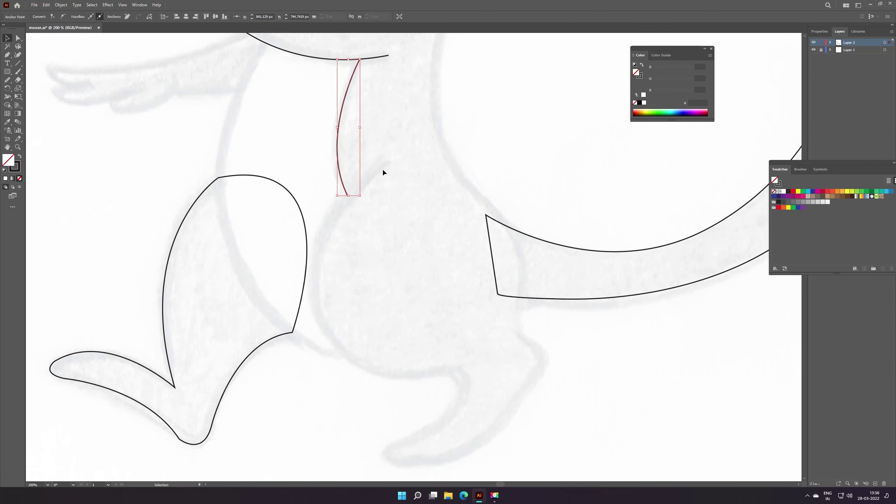
click(384, 170)
Start a new leg path down the thigh to a corner at the hip and the toe
key(p)
click(388, 163)
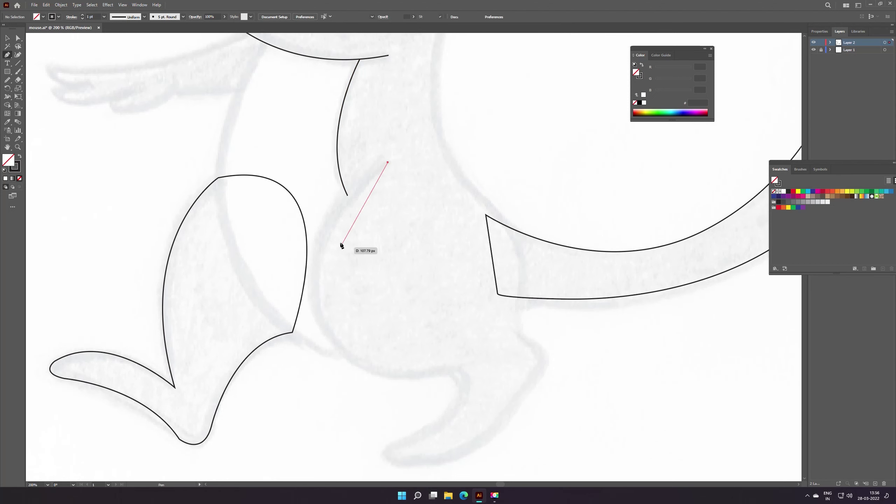
drag(312, 296, 300, 402)
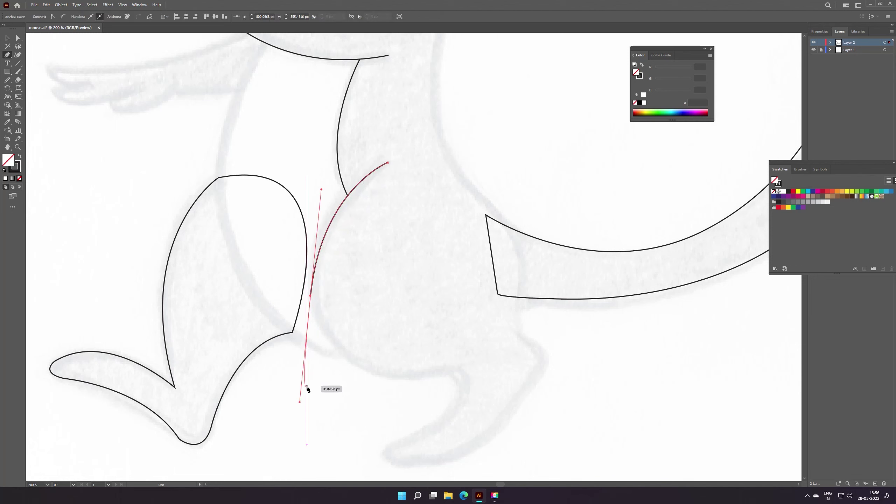
click(310, 296)
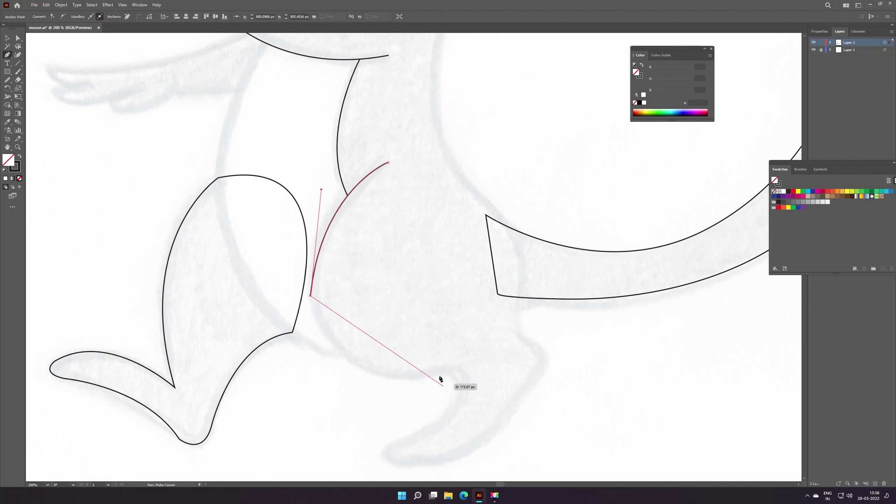
mouse_move(443, 371)
mouse_down()
mouse_move(555, 350)
mouse_move(557, 341)
mouse_up()
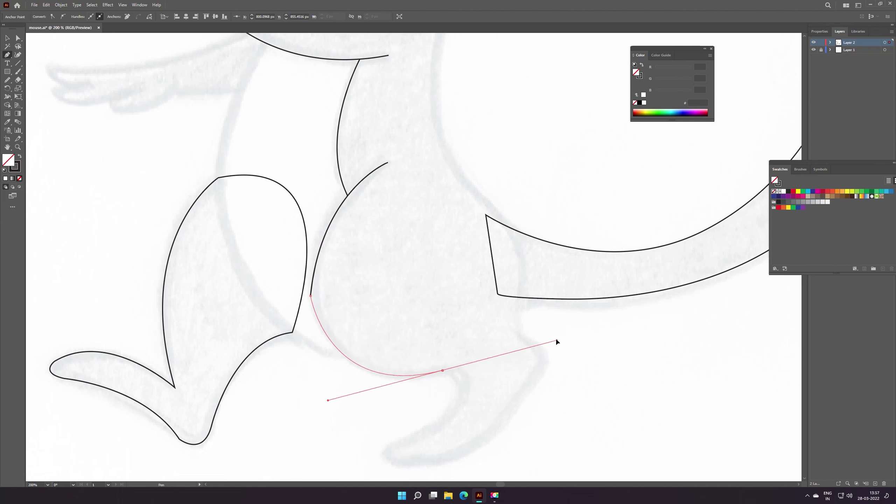
mouse_move(443, 371)
mouse_down()
mouse_move(450, 420)
mouse_move(401, 469)
mouse_up()
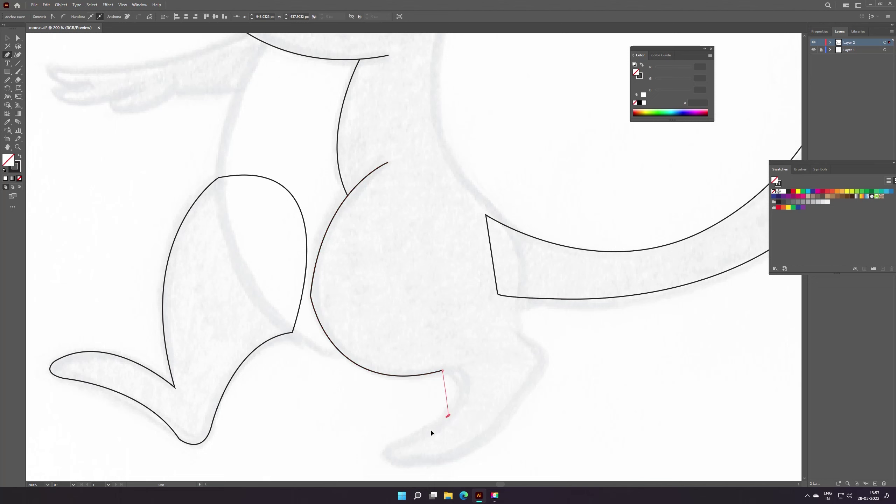
mouse_move(401, 468)
mouse_down()
mouse_move(358, 458)
mouse_move(425, 468)
mouse_up()
click(389, 451)
click(401, 464)
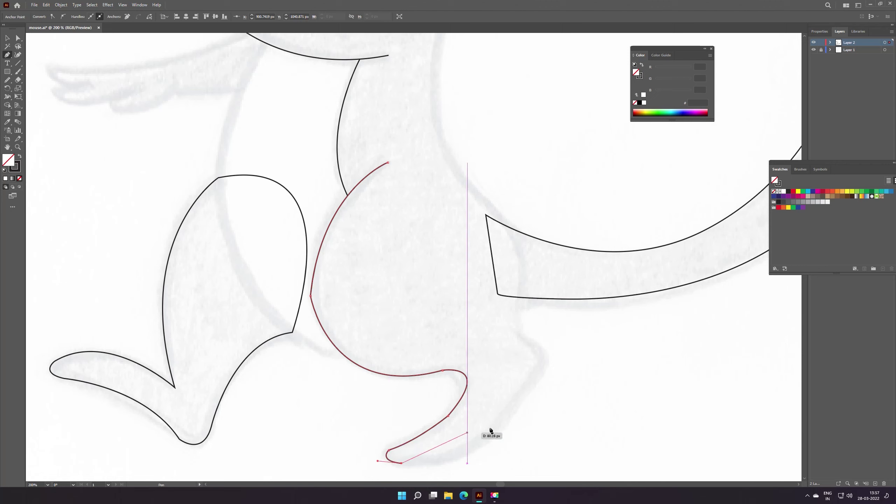
Continue along the foot's bottom and up the back of the leg past the tail base
drag(501, 423, 526, 382)
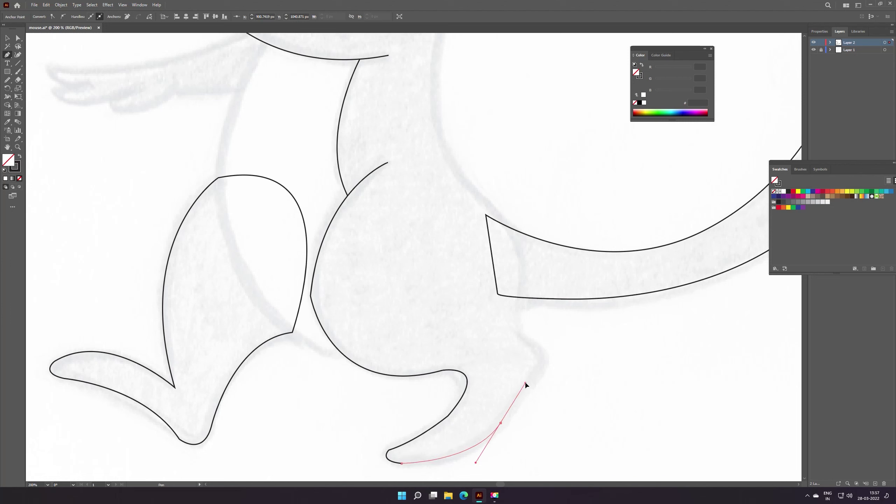
mouse_move(500, 422)
mouse_down()
mouse_move(539, 350)
mouse_move(511, 337)
mouse_up()
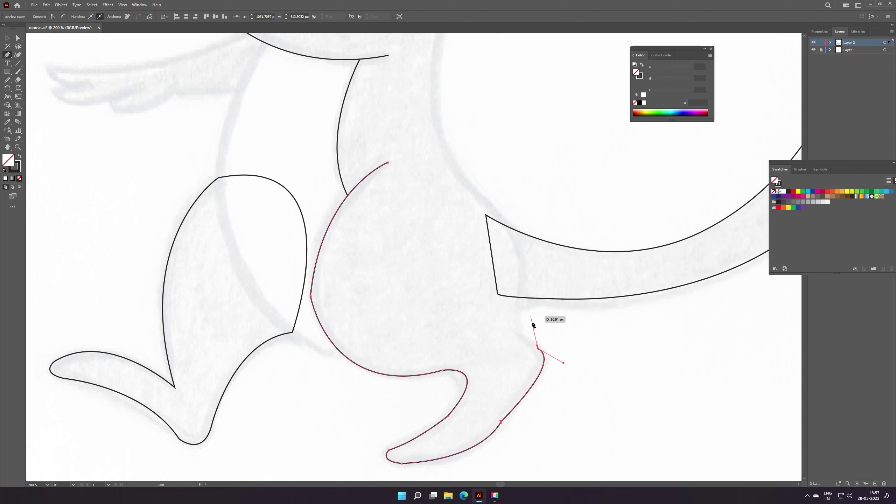
drag(524, 276, 543, 202)
key(ctrl+z)
drag(522, 271, 536, 216)
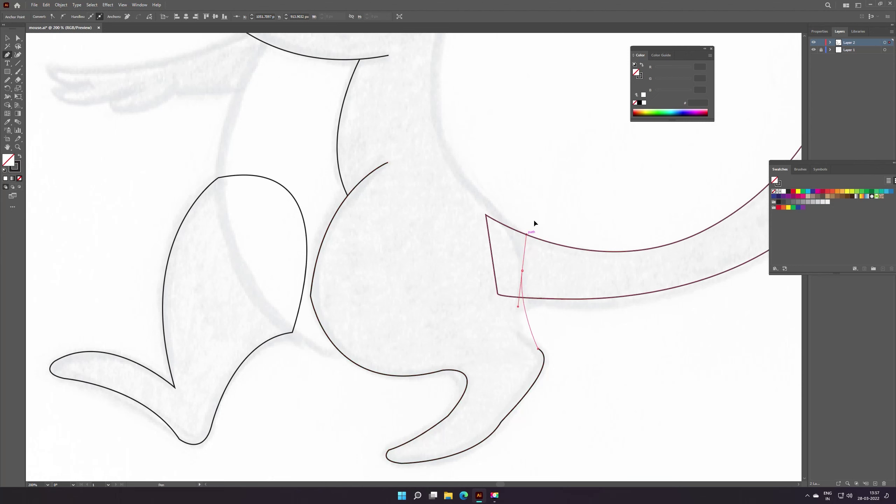
alt+click(523, 271)
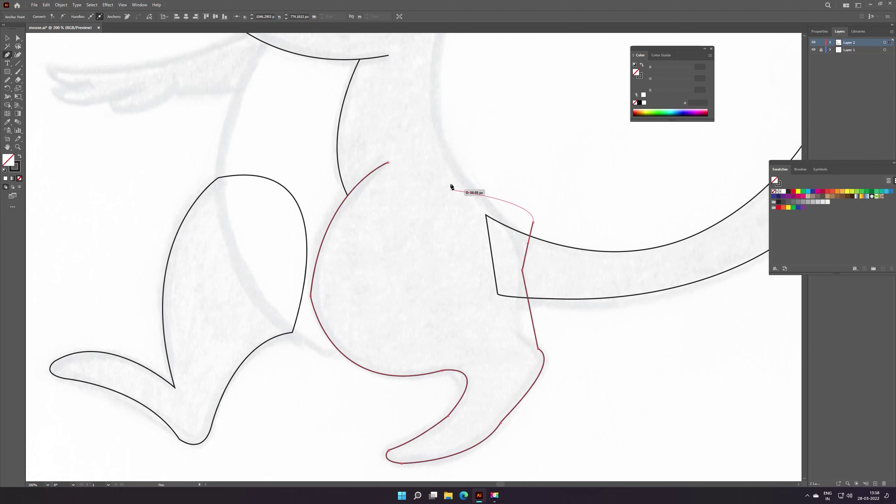
drag(522, 271, 532, 264)
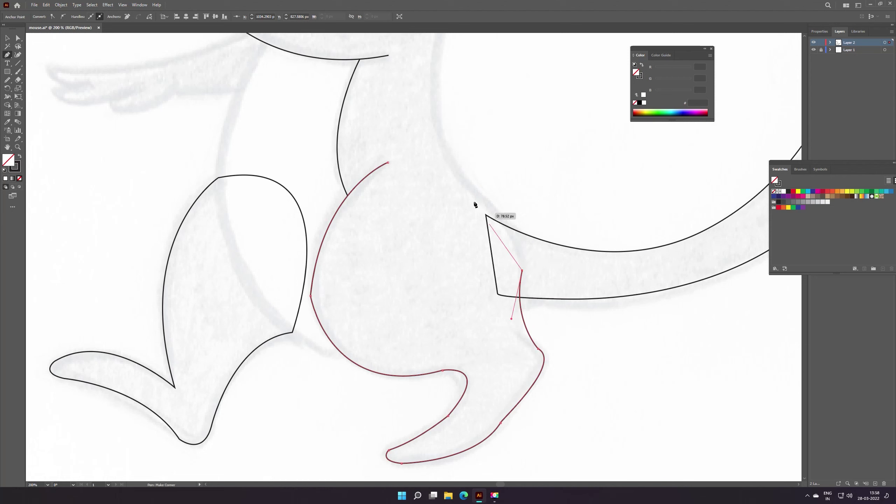
drag(462, 179, 390, 127)
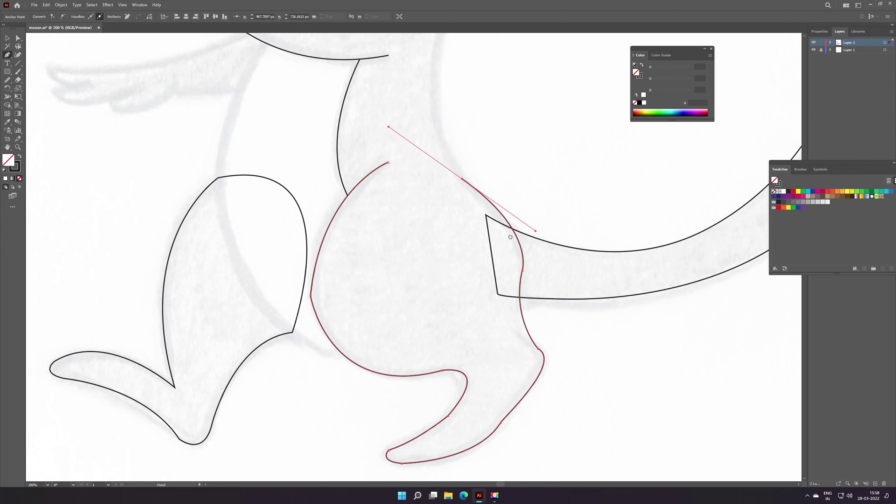
Extend the back outline up to the neck and join it to the arm curve's end
scroll(505, 229, up, 5)
click(458, 306)
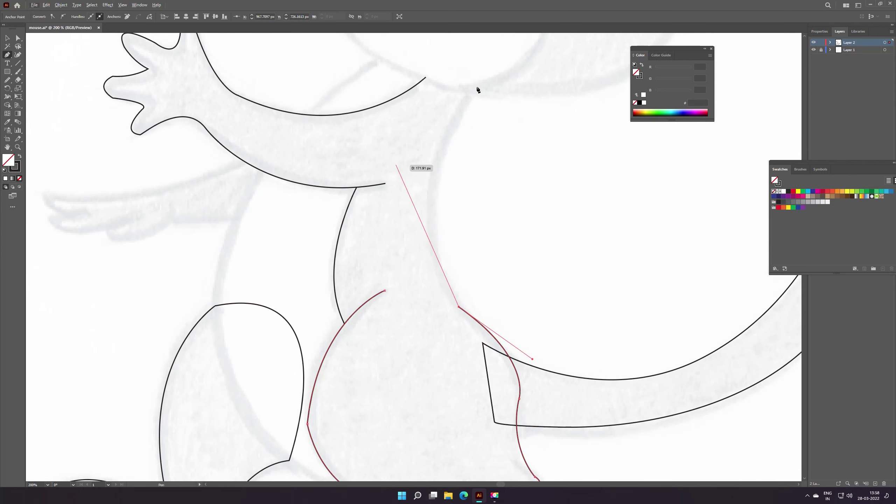
mouse_move(467, 90)
mouse_down()
mouse_move(550, 16)
mouse_move(543, 126)
mouse_up()
key(ctrl+z)
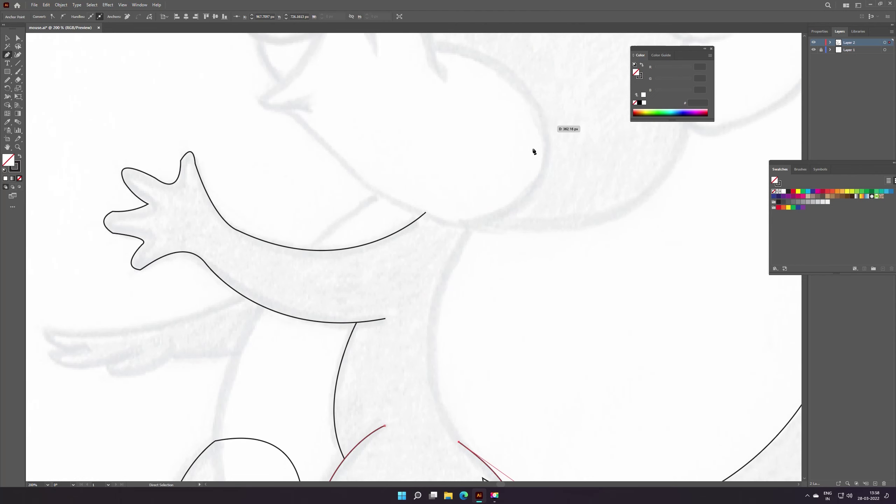
mouse_move(475, 227)
mouse_down()
mouse_move(548, 168)
mouse_move(565, 92)
mouse_up()
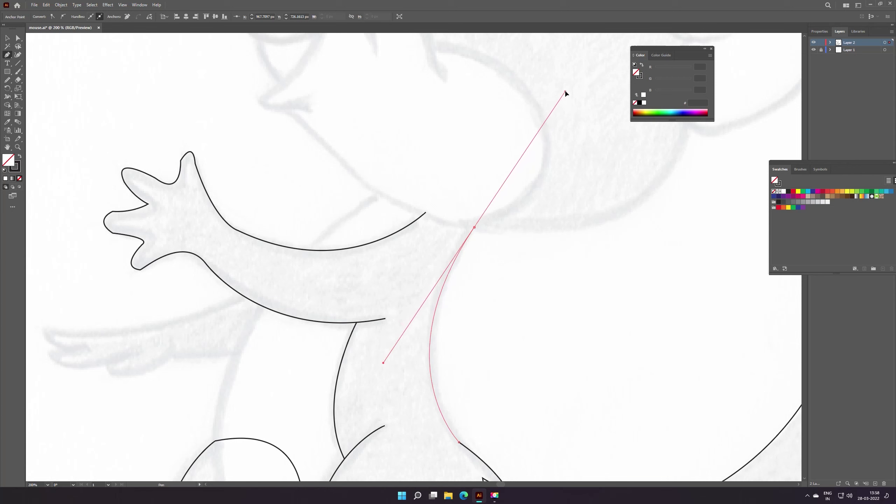
click(474, 228)
drag(426, 212, 469, 191)
Zoom out and select the joined arm-and-body outline together with the belly curve
key(z)
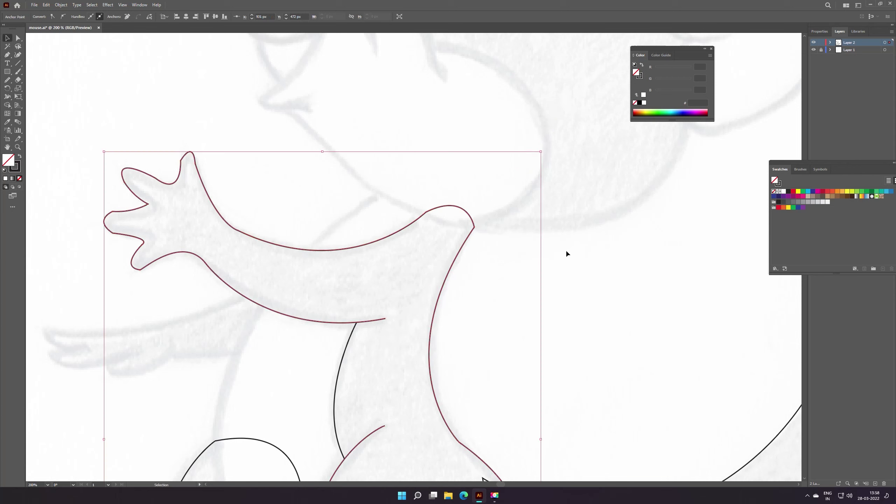
drag(537, 255, 487, 290)
key(v)
click(269, 221)
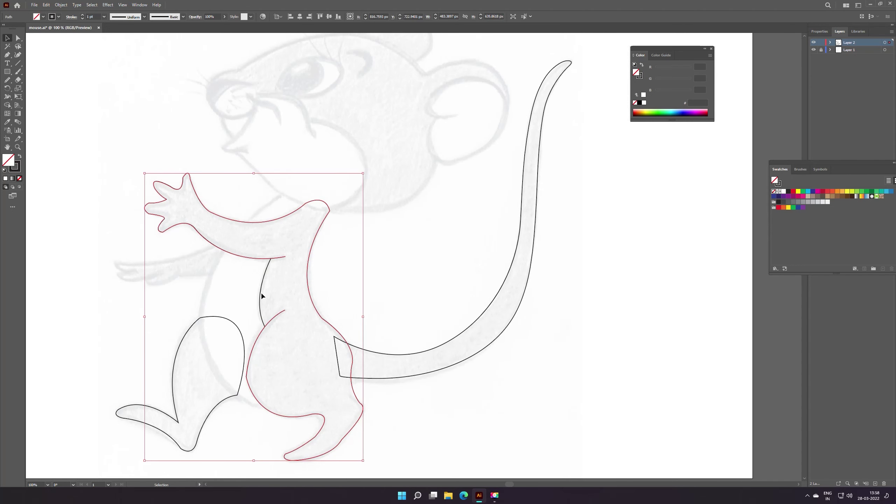
shift+click(260, 305)
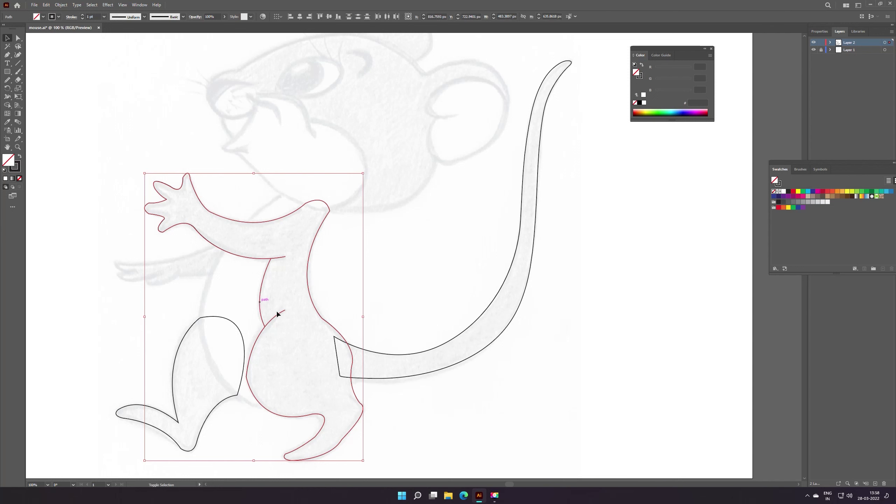
Zoom in on the crossing curves, try merging them with the Join Tool, then undo
key(z)
click(293, 313)
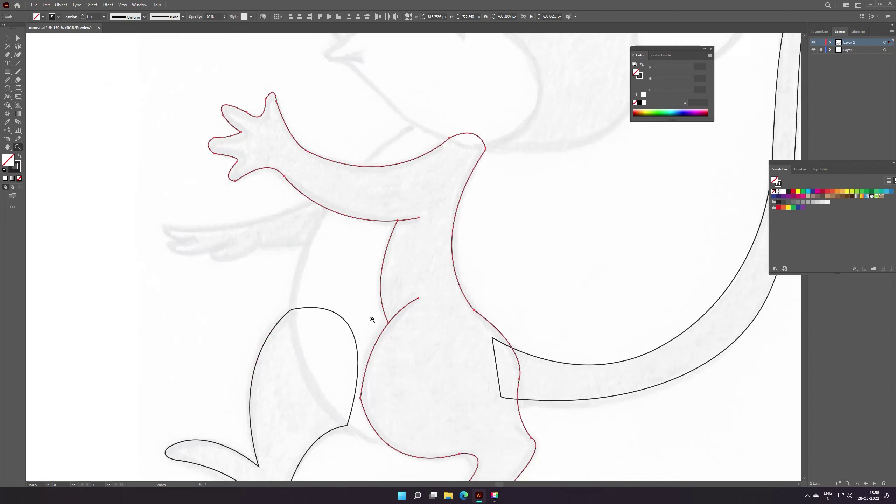
click(426, 314)
click(461, 220)
click(398, 250)
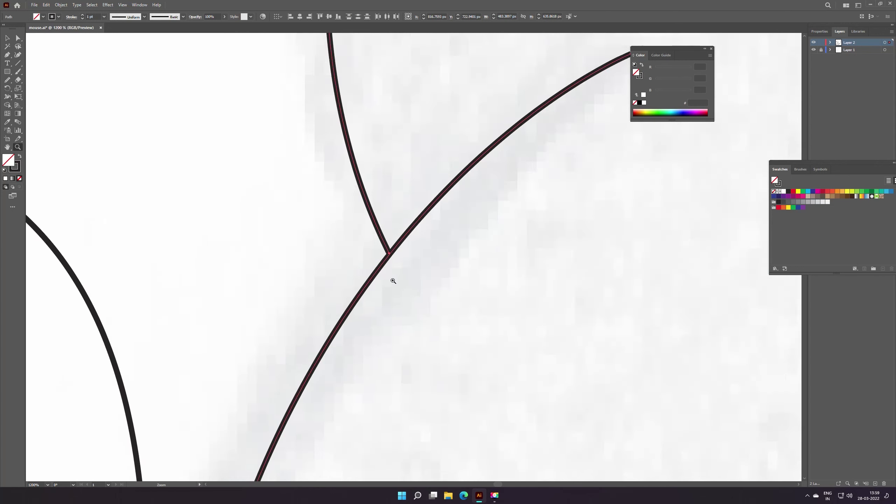
click(392, 280)
click(406, 230)
click(411, 257)
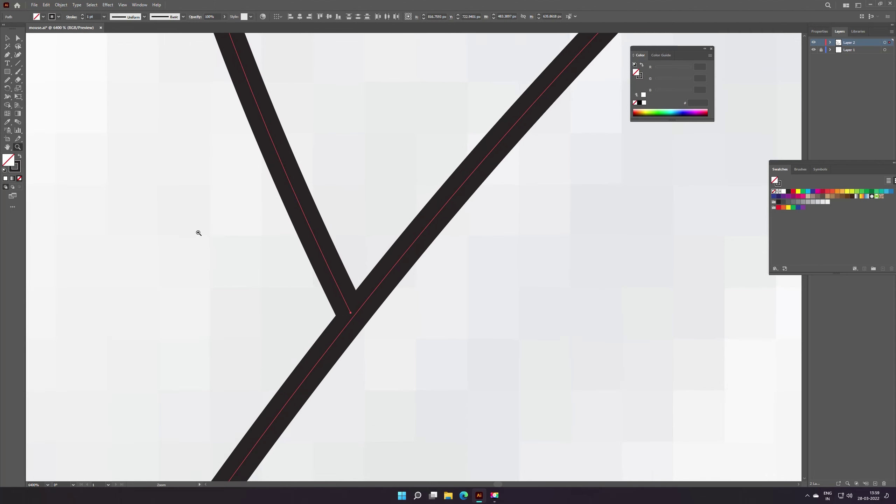
click(7, 80)
click(39, 115)
drag(351, 313, 367, 339)
key(ctrl+z)
Zoom back out and select, then deselect, the arm-and-body outline
key(z)
scroll(380, 290, down, 10)
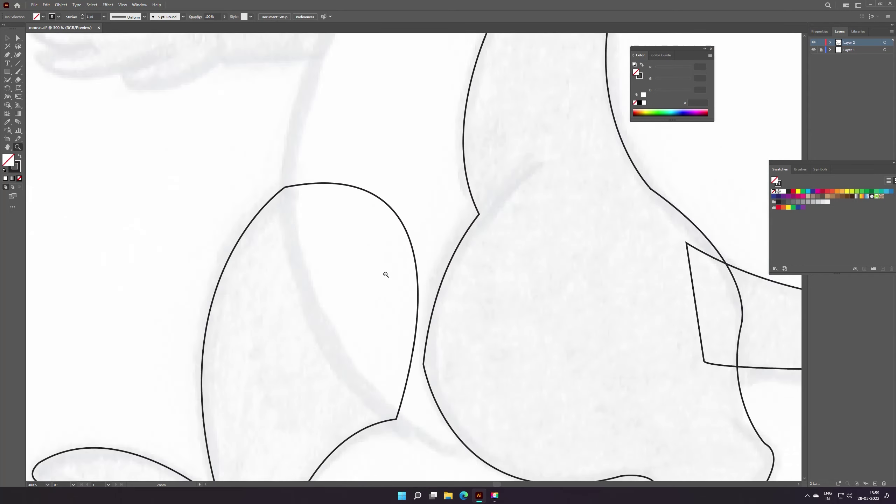
scroll(388, 318, up, 2)
scroll(406, 300, up, 5)
scroll(388, 229, up, 3)
key(v)
click(391, 128)
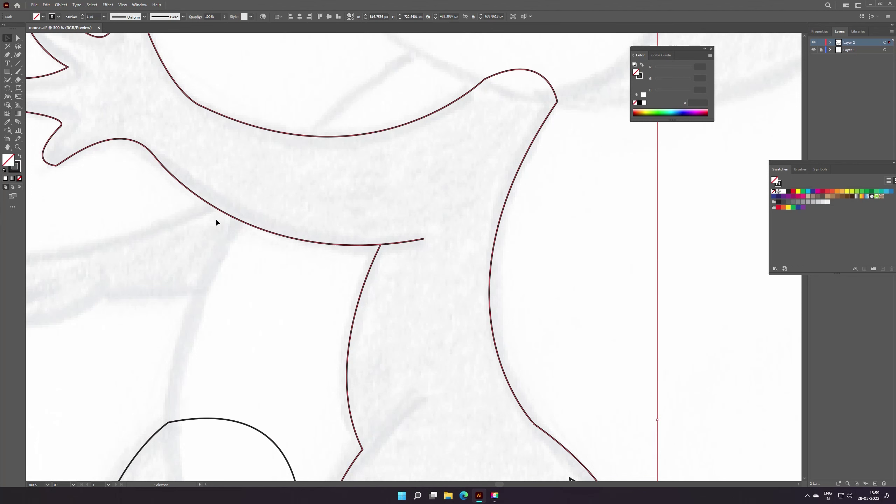
key(z)
scroll(409, 381, down, 2)
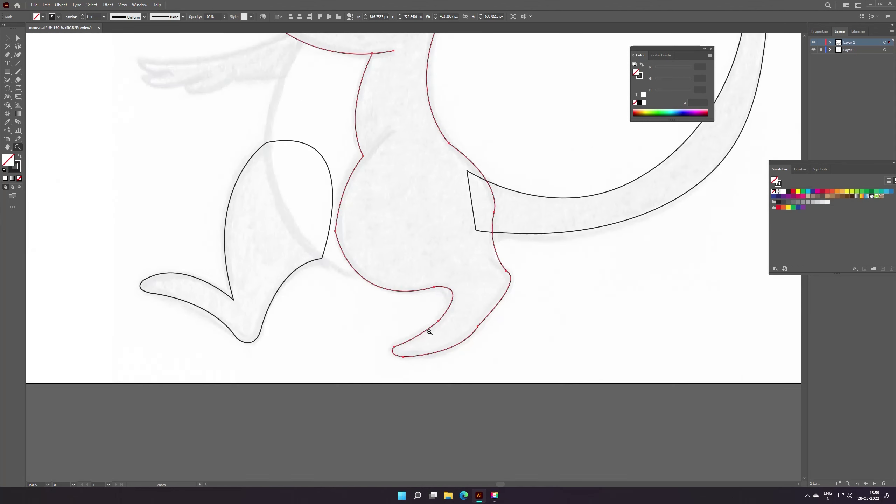
key(v)
scroll(400, 367, up, 5)
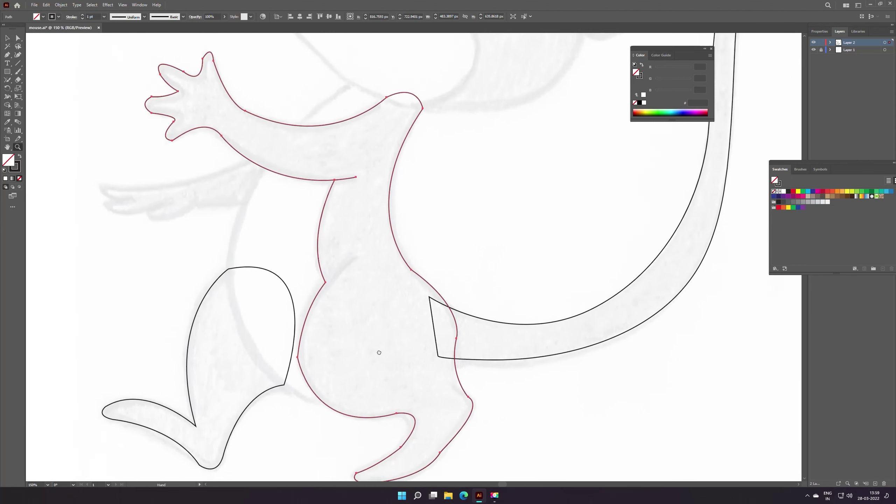
scroll(379, 353, up, 1)
click(397, 308)
Extend the thigh curve's open end upward into the belly with the Pen tool
key(z)
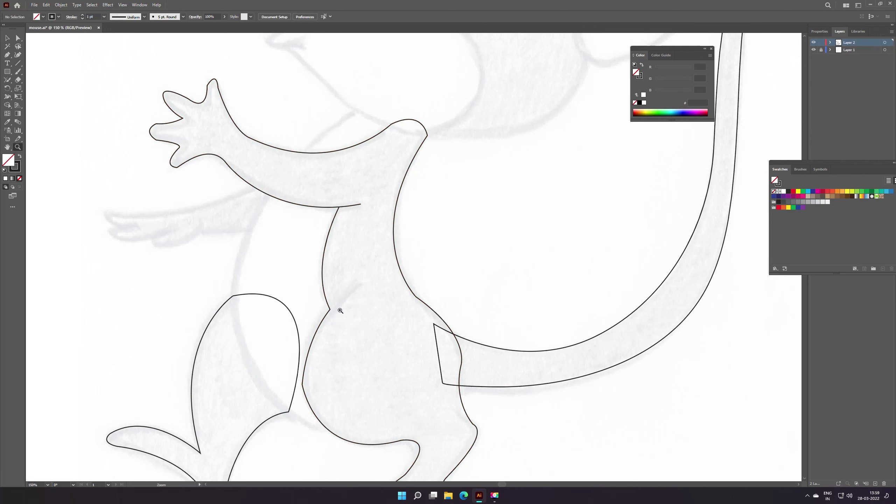
click(339, 316)
click(404, 294)
drag(462, 245, 404, 327)
key(p)
click(333, 281)
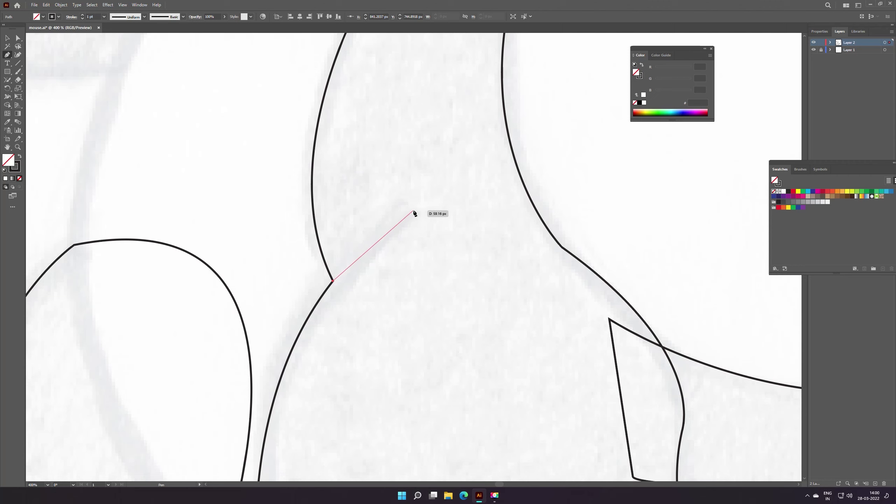
drag(409, 212, 438, 196)
key(v)
click(423, 261)
key(z)
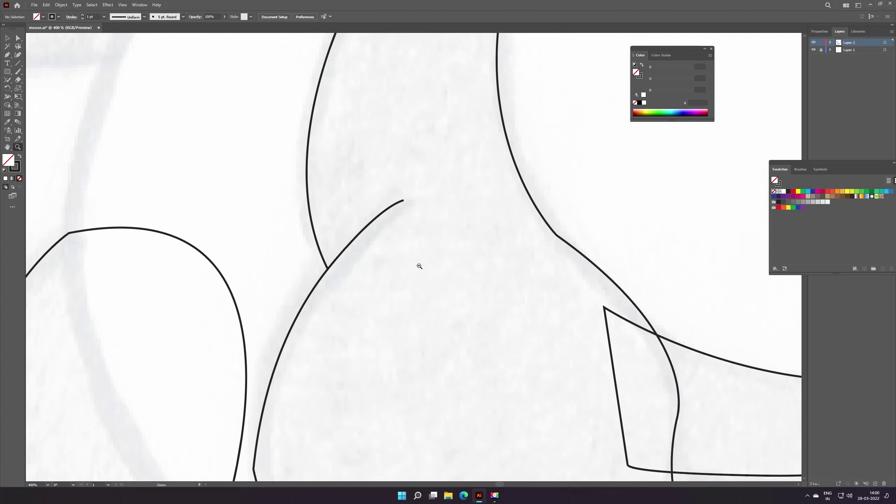
scroll(433, 256, down, 5)
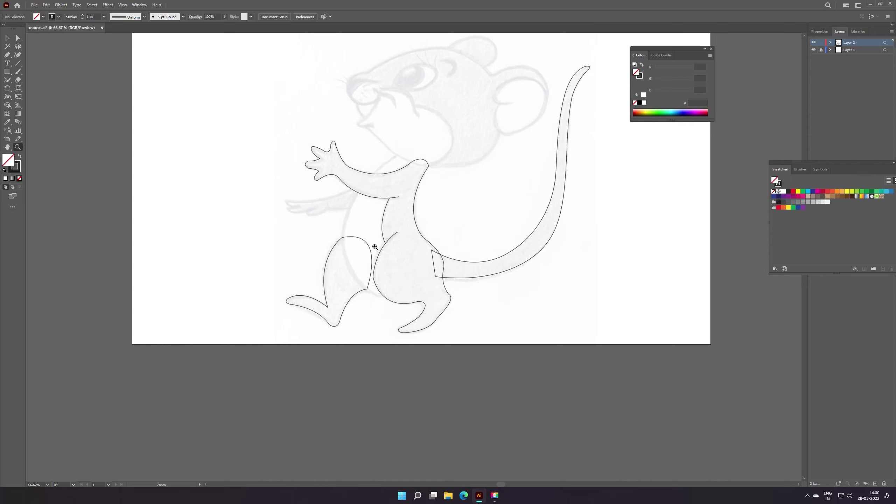
scroll(369, 178, up, 2)
Select the arm-and-body outline and smooth the thumb, finger, lower hand and shoulder edges
click(9, 41)
click(409, 301)
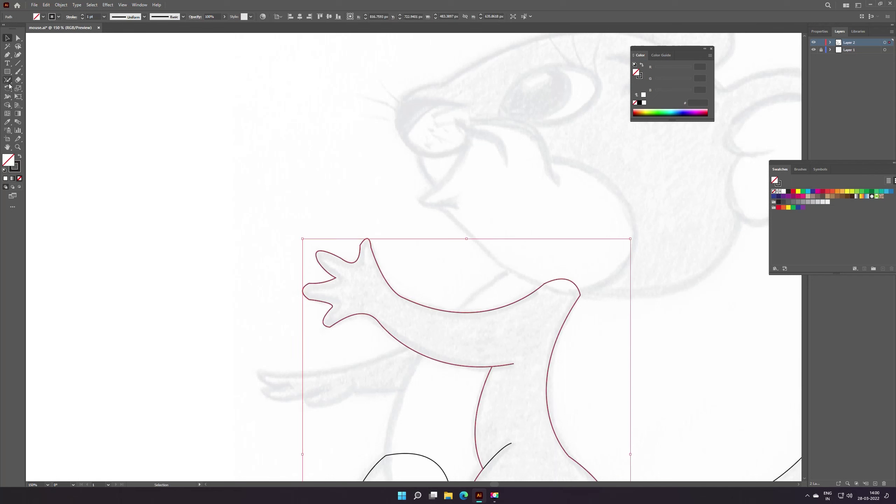
drag(7, 80, 50, 103)
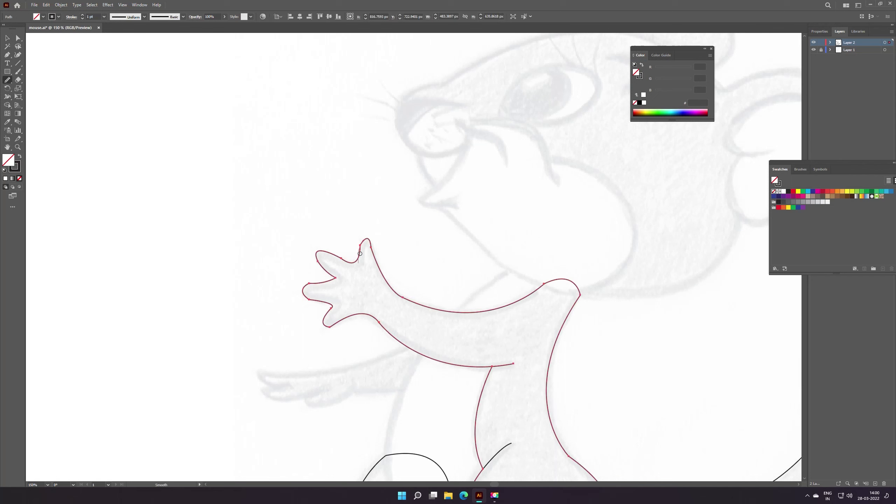
drag(369, 244, 372, 244)
mouse_move(332, 278)
mouse_down()
mouse_move(342, 279)
mouse_move(333, 281)
mouse_up()
drag(346, 320, 364, 320)
drag(555, 325, 554, 320)
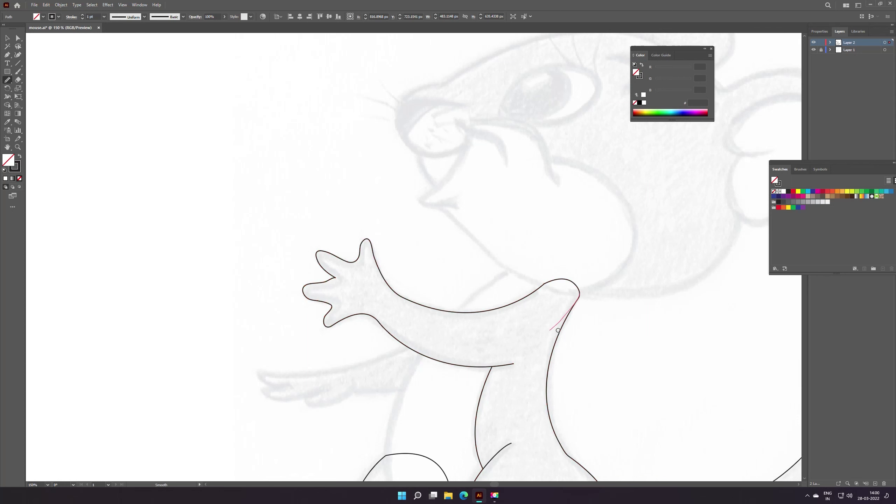
scroll(523, 363, down, 3)
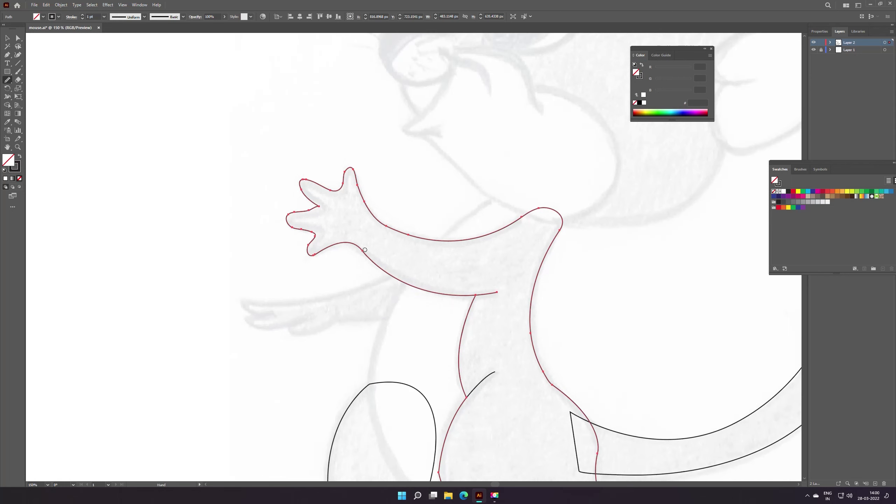
drag(298, 215, 316, 209)
Smooth the left and right edges of the leg and the lower edge of the foot
scroll(476, 301, down, 5)
scroll(459, 298, right, 3)
scroll(430, 296, down, 3)
mouse_move(382, 209)
mouse_down()
mouse_move(421, 346)
mouse_move(451, 350)
mouse_up()
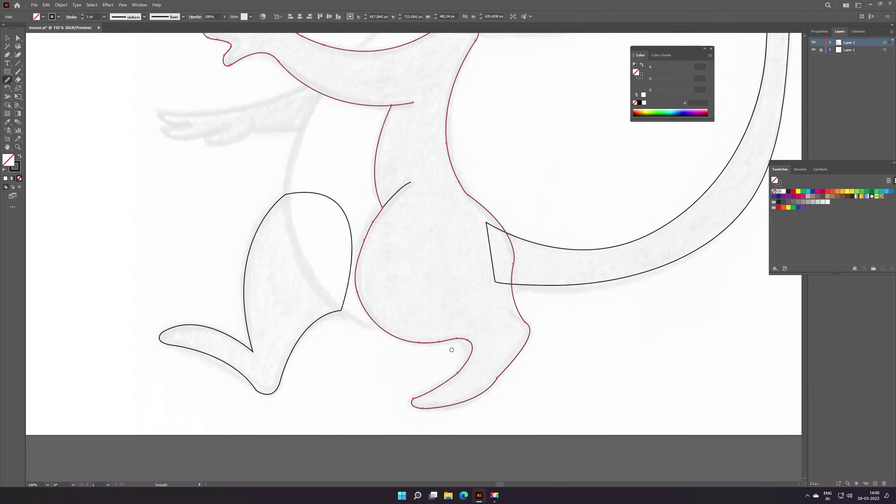
drag(374, 218, 398, 346)
drag(459, 176, 502, 374)
drag(527, 330, 473, 402)
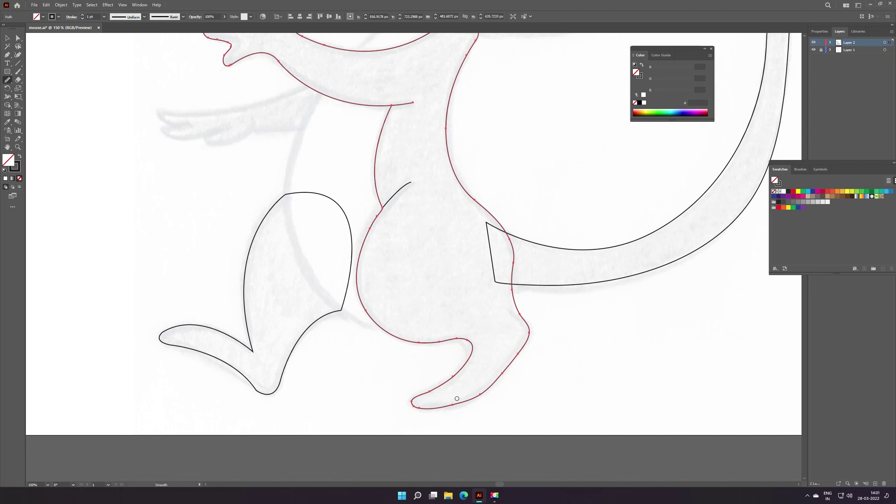
Smooth the right and upper neck curves, then zoom out to the whole artboard
mouse_move(499, 152)
mouse_down()
mouse_move(516, 271)
mouse_move(510, 331)
mouse_up()
drag(457, 319, 482, 196)
drag(428, 253, 431, 285)
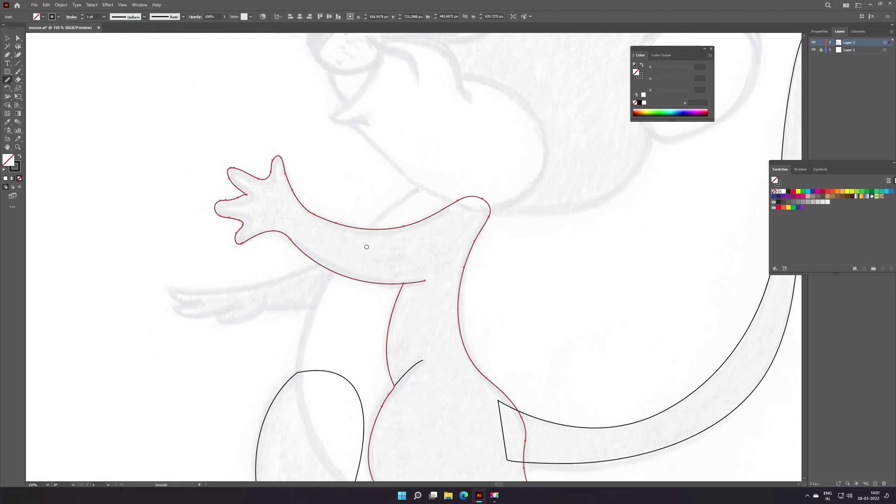
scroll(405, 256, down, 1)
scroll(422, 256, down, 2)
scroll(437, 256, up, 1)
key(v)
click(450, 262)
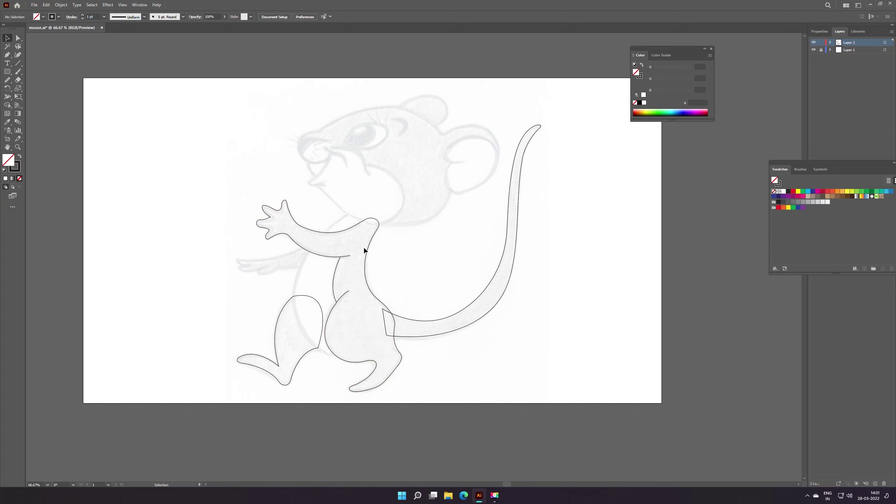
Zoom in and start the torso path at the shoulder, curving down toward the back leg
key(z)
click(350, 268)
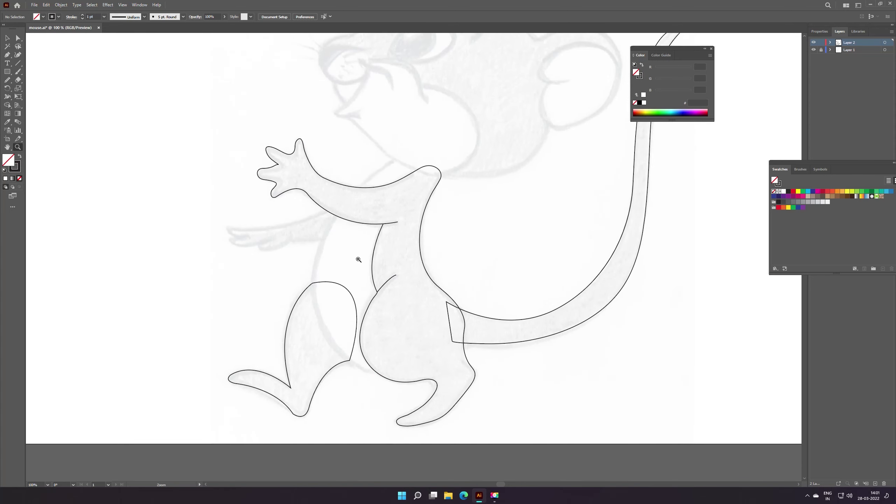
key(p)
click(396, 159)
drag(319, 253, 274, 329)
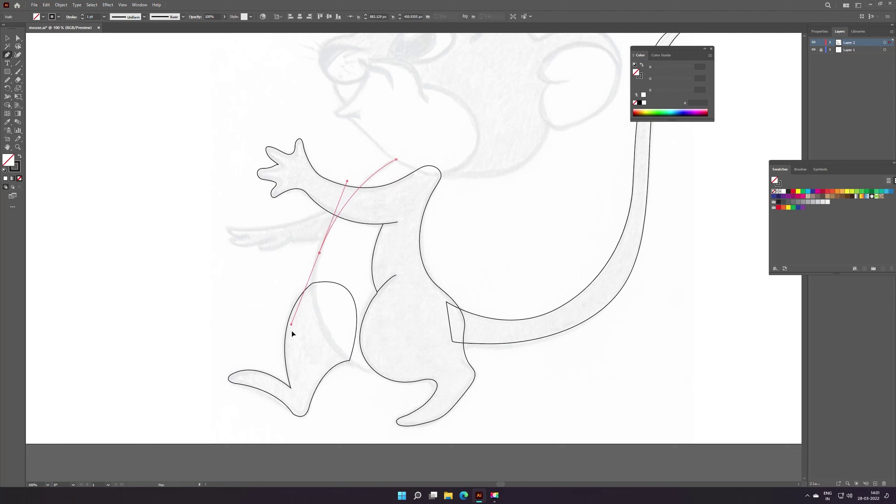
drag(274, 329, 295, 324)
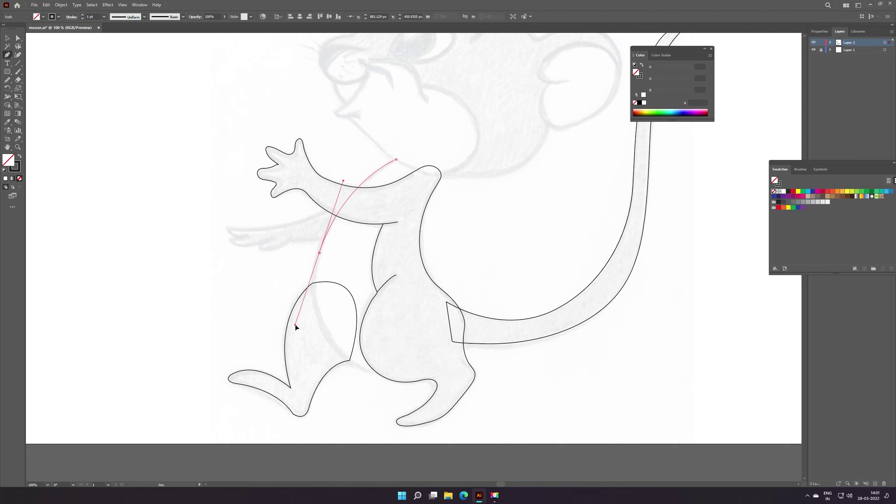
click(320, 253)
Continue the torso path between the legs and up the back, closing it at the shoulder
drag(340, 352, 383, 404)
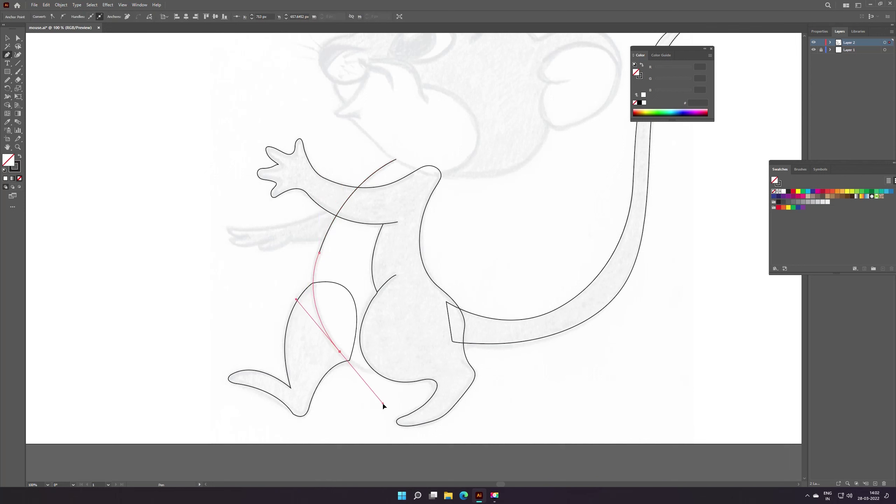
mouse_move(339, 351)
mouse_down()
mouse_move(399, 375)
mouse_move(427, 375)
mouse_move(410, 278)
mouse_up()
click(409, 275)
click(409, 204)
drag(397, 160, 399, 161)
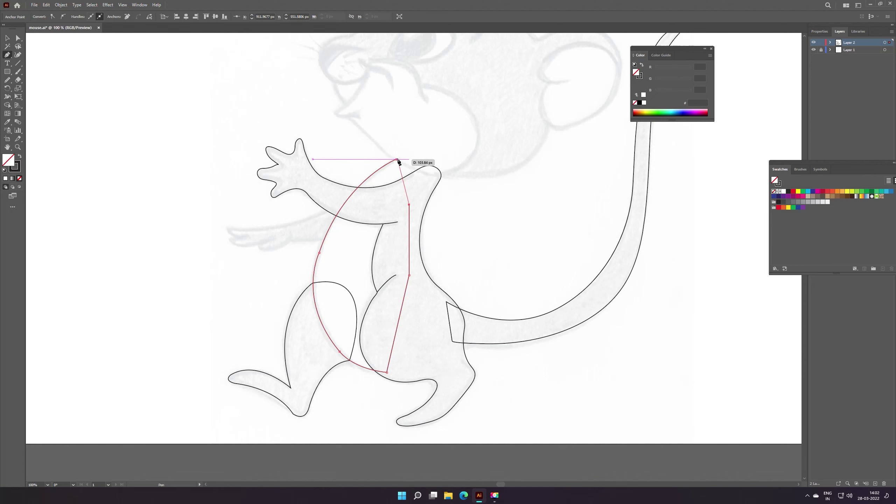
drag(399, 162, 336, 175)
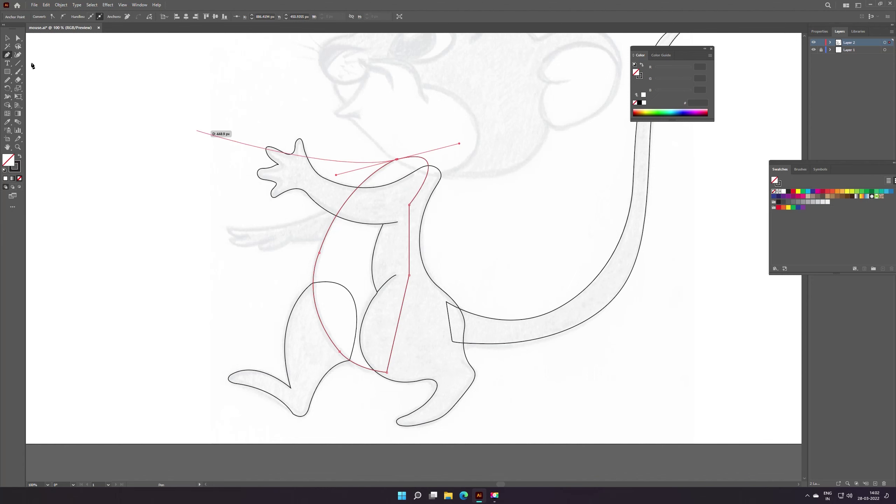
ctrl+click(82, 152)
Join the torso and arm outlines where they overlap at the shoulder, then zoom out
key(z)
click(406, 168)
key(v)
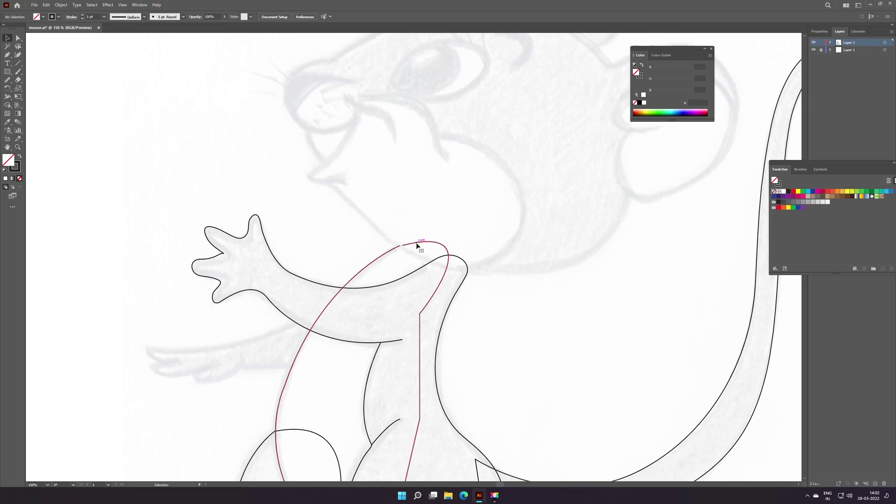
click(418, 246)
drag(7, 80, 35, 110)
drag(405, 249, 404, 250)
key(z)
key(ctrl+minus)
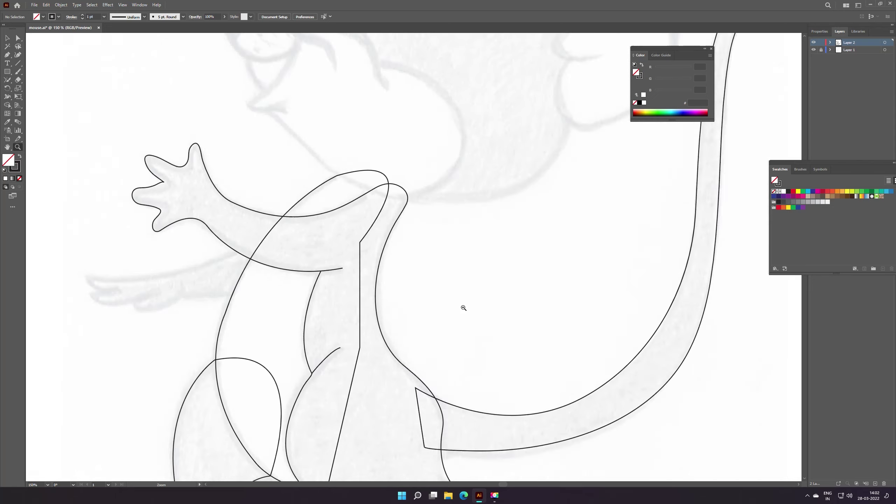
key(ctrl+minus)
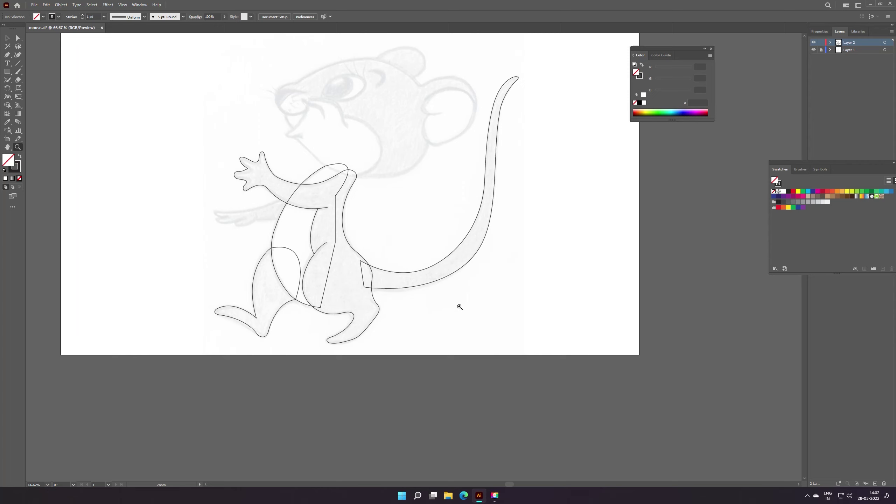
Save the drawing and zoom in on the mouse's body
click(35, 5)
click(46, 61)
click(296, 222)
click(377, 262)
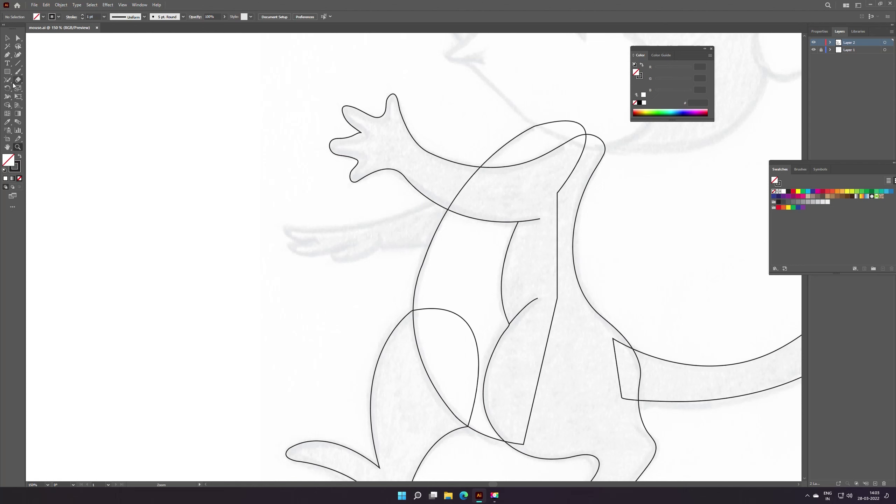
Pen the lower arm from the shoulder out to the hand tip and along the fingers
click(7, 54)
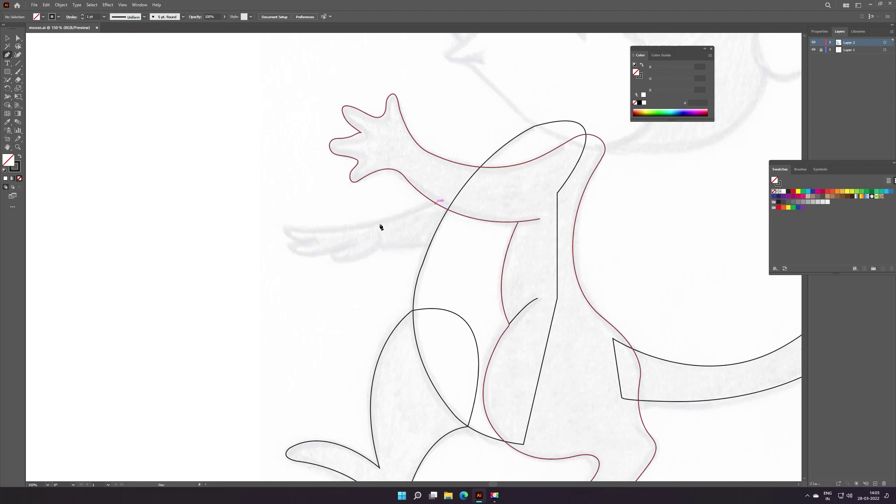
drag(293, 227, 247, 215)
drag(293, 238, 314, 252)
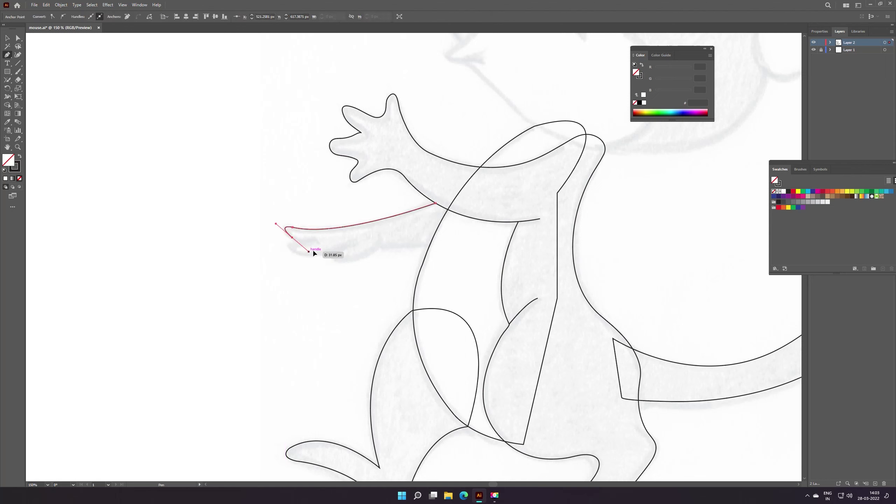
key(ctrl+z)
drag(293, 227, 300, 244)
click(320, 244)
key(ctrl)
drag(318, 245, 307, 241)
Trace the finger notch, finger and thumb, then curve the arm's lower edge back to the shoulder
click(289, 245)
mouse_move(317, 254)
mouse_down()
mouse_move(349, 249)
mouse_move(336, 251)
mouse_up()
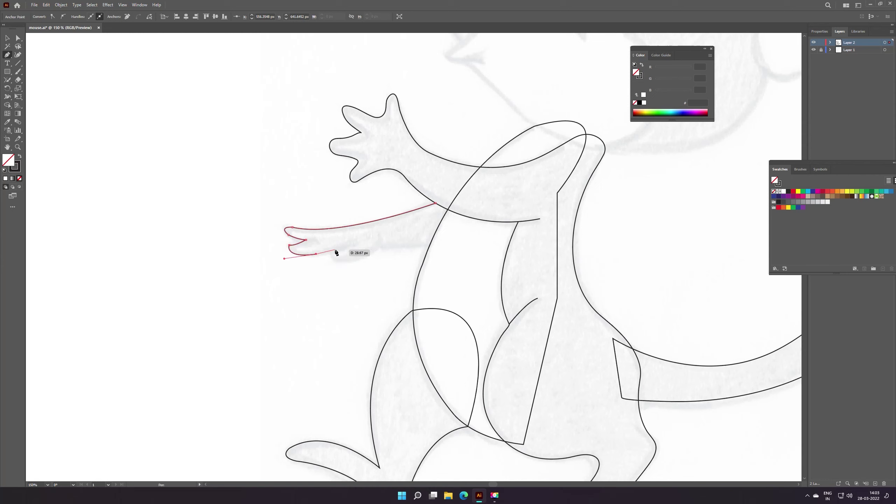
click(335, 251)
drag(351, 261, 452, 240)
key(ctrl+z)
drag(436, 203, 380, 196)
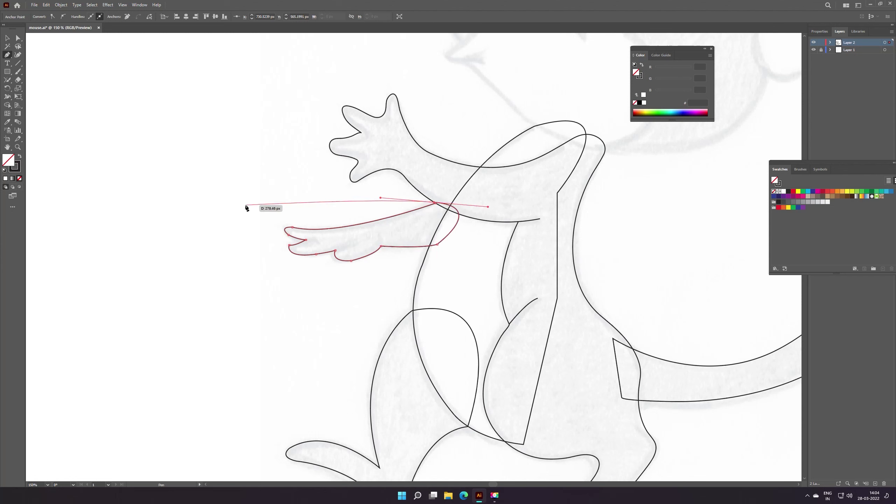
ctrl+click(197, 206)
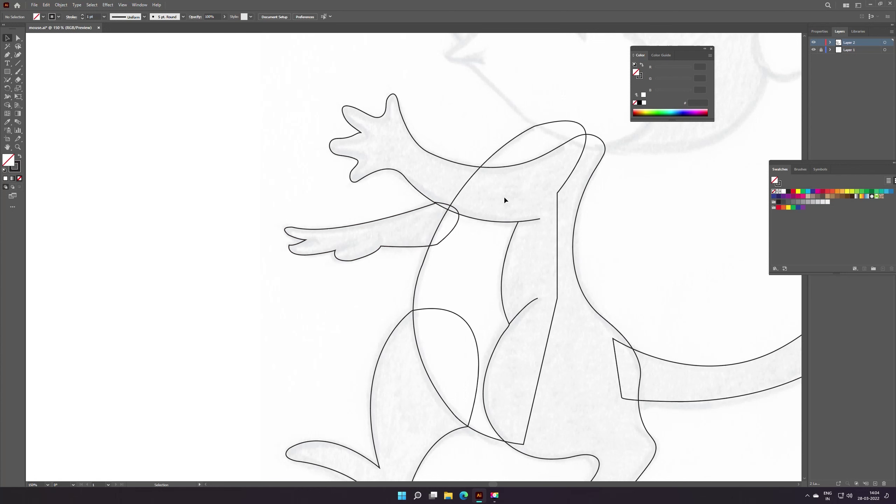
Draw a short finger line on the lower hand
key(z)
click(370, 244)
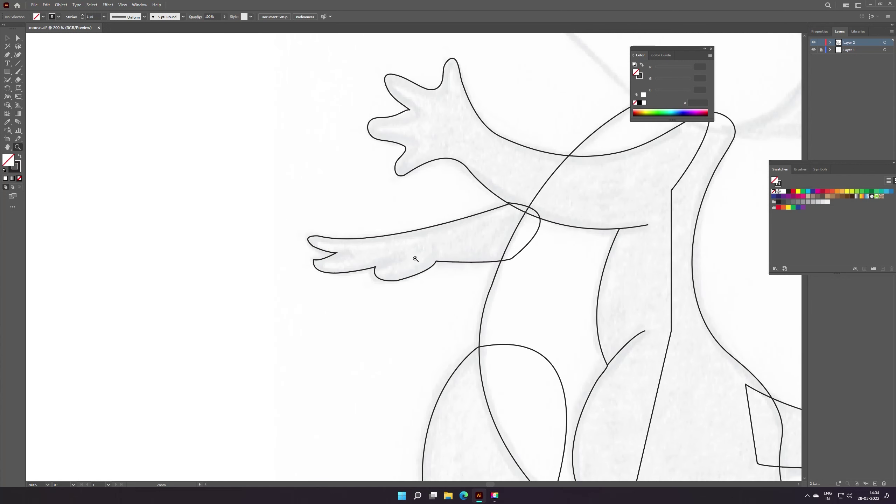
key(p)
click(375, 267)
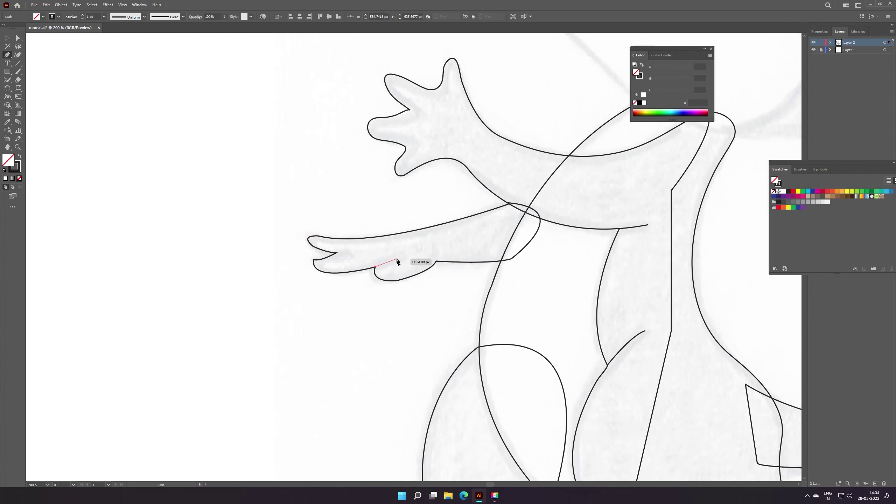
ctrl+click(393, 277)
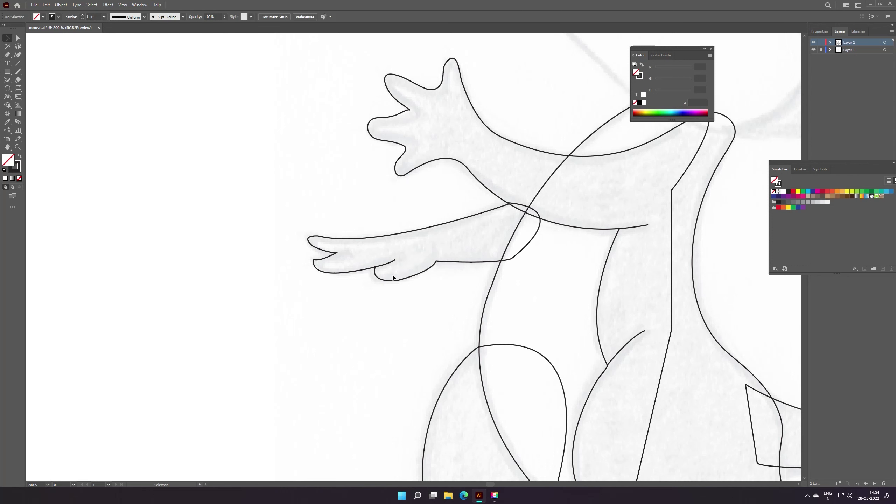
Join the arm outline where it crosses the body, then zoom out to the whole mouse
scroll(518, 222, up, 1)
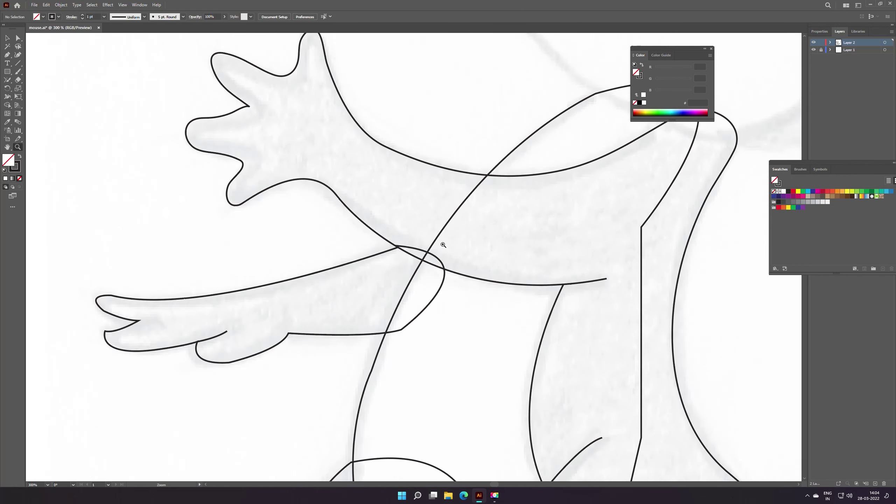
scroll(388, 263, up, 1)
click(7, 80)
drag(354, 260, 360, 259)
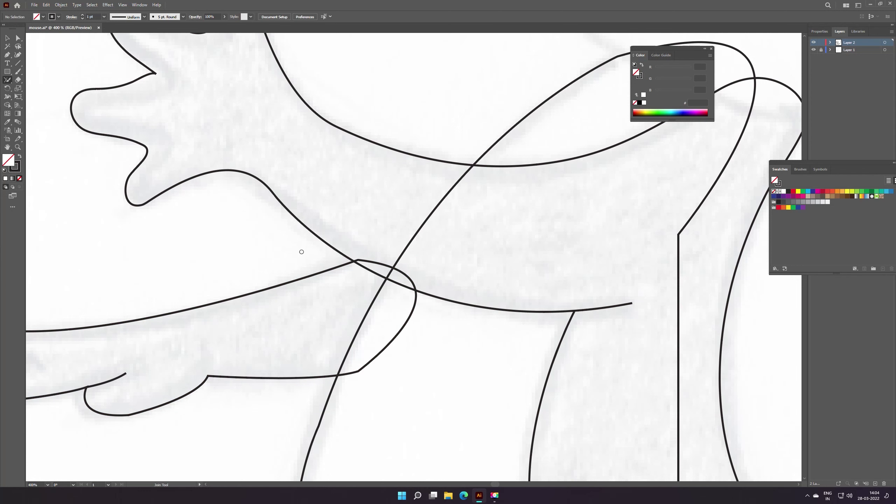
key(z)
alt+click(336, 260)
alt+click(362, 254)
alt+click(248, 198)
Save the drawing, then fit the artboard and zoom in on the mouse's head
click(34, 5)
click(46, 73)
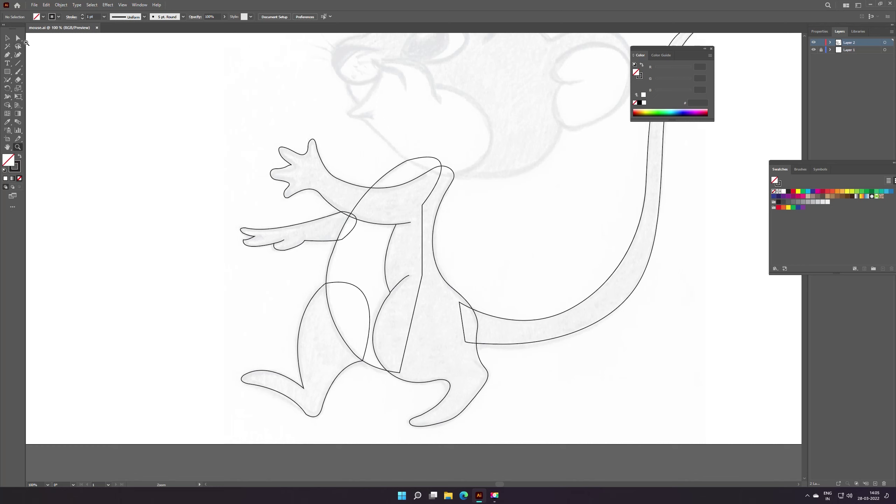
click(316, 255)
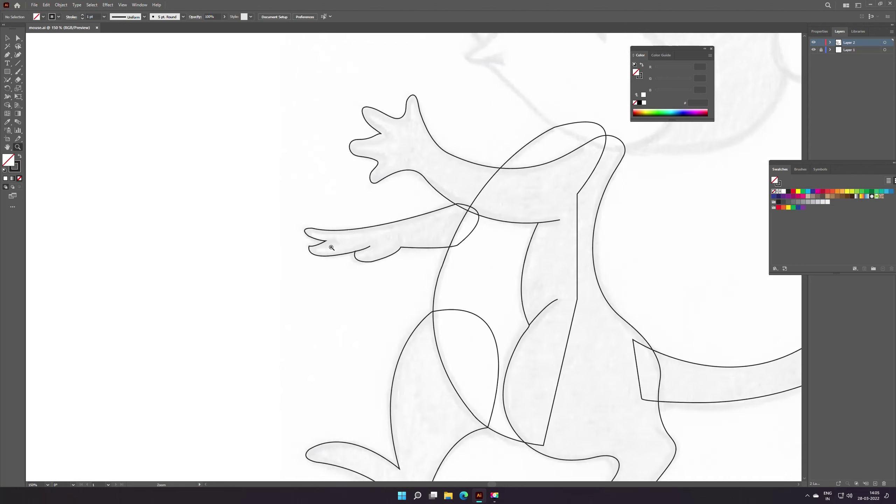
click(368, 253)
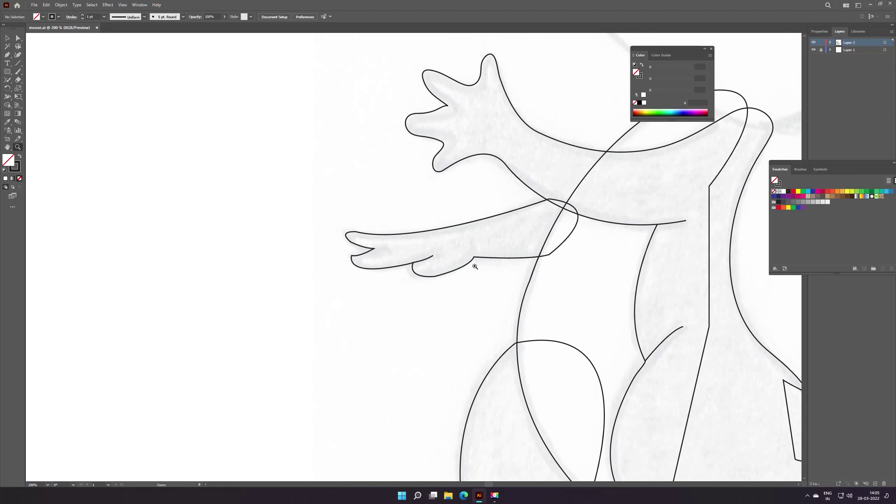
click(462, 252)
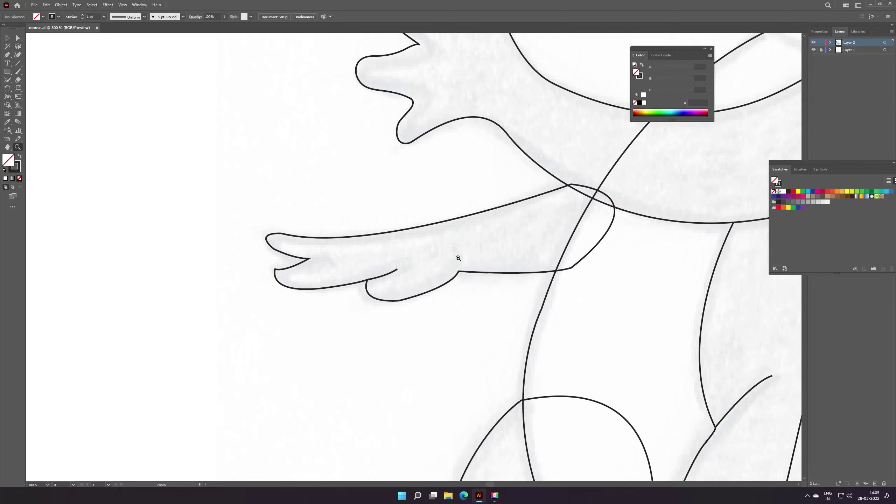
key(ctrl+0)
drag(476, 257, 404, 304)
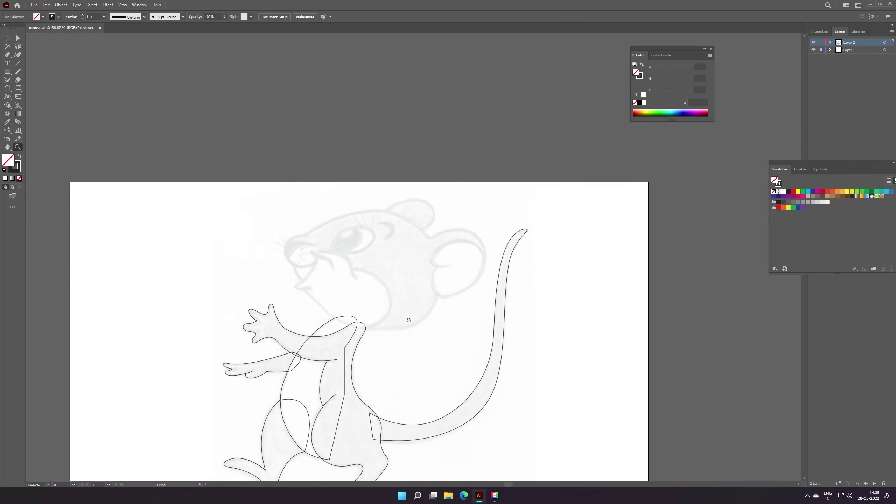
drag(405, 303, 411, 350)
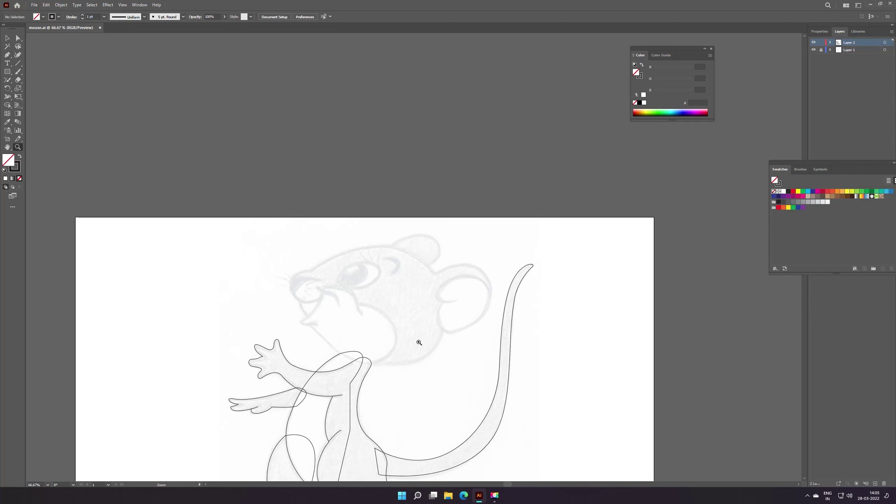
click(325, 328)
Start the head path at the mouth corner, running up past the nose and across the cheek
click(455, 264)
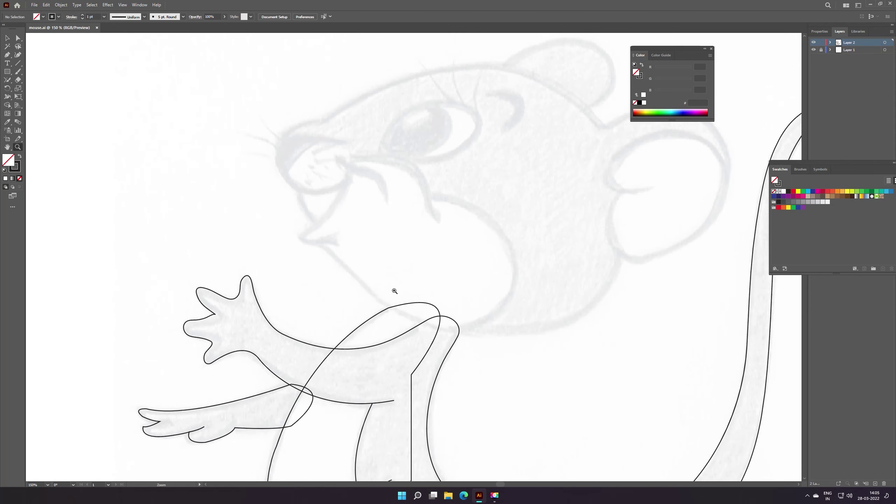
key(p)
click(301, 236)
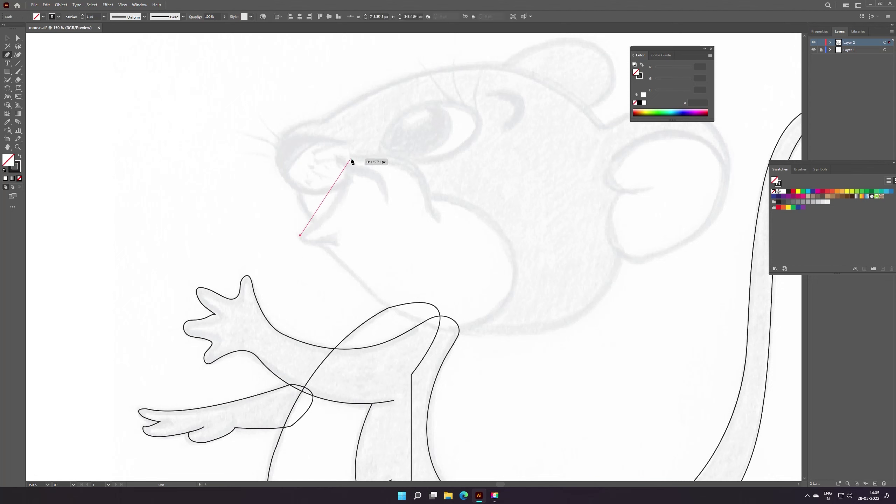
drag(351, 157, 352, 126)
click(348, 106)
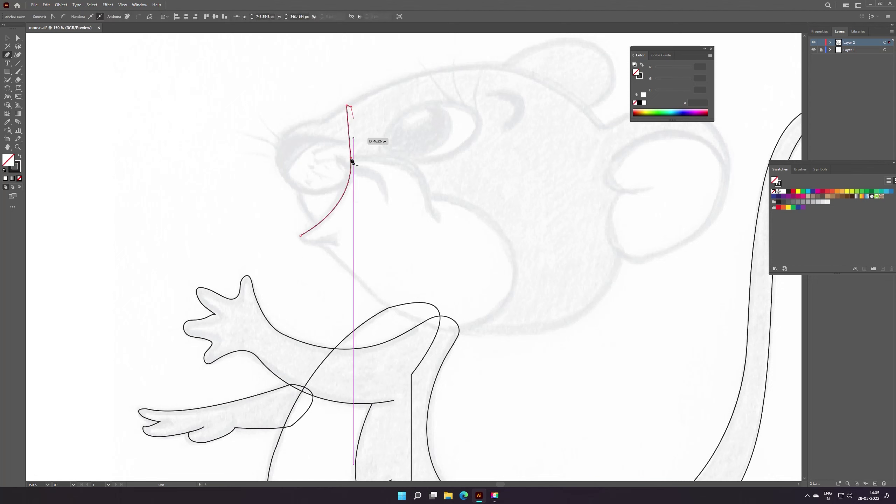
click(351, 158)
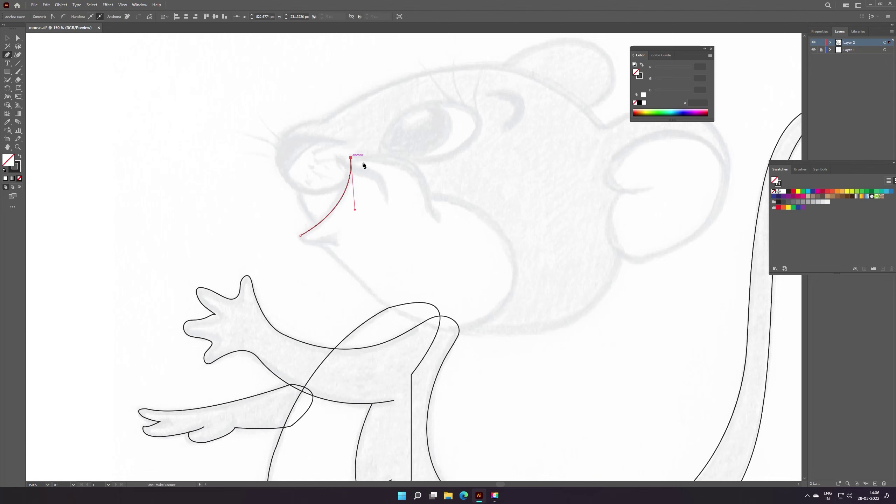
drag(429, 197, 435, 251)
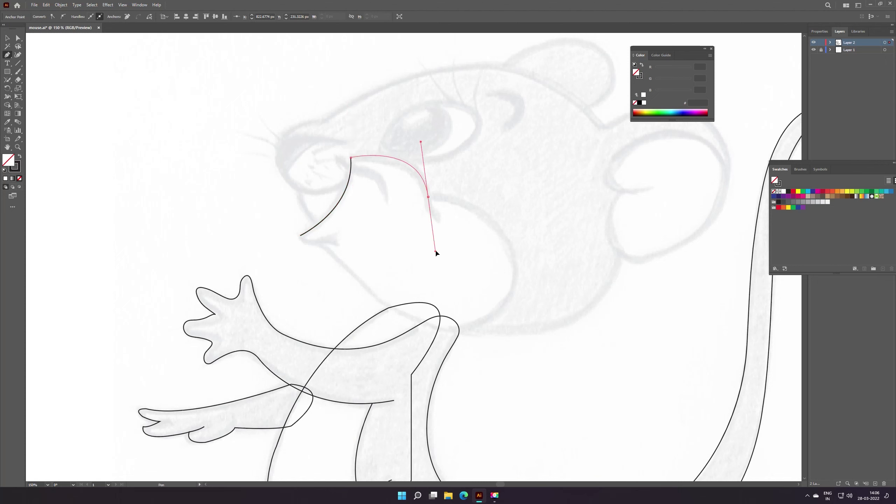
click(428, 196)
Curve the path around the cheek, under the chin and up the jaw, closing it at the mouth
mouse_move(510, 294)
mouse_down()
mouse_move(486, 347)
mouse_move(494, 390)
mouse_up()
click(510, 293)
drag(407, 316, 344, 267)
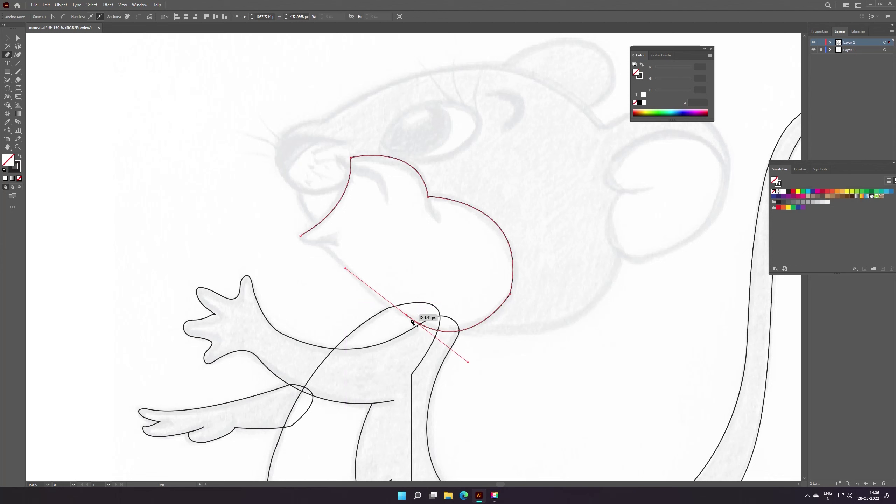
click(407, 315)
drag(330, 252, 283, 197)
click(328, 252)
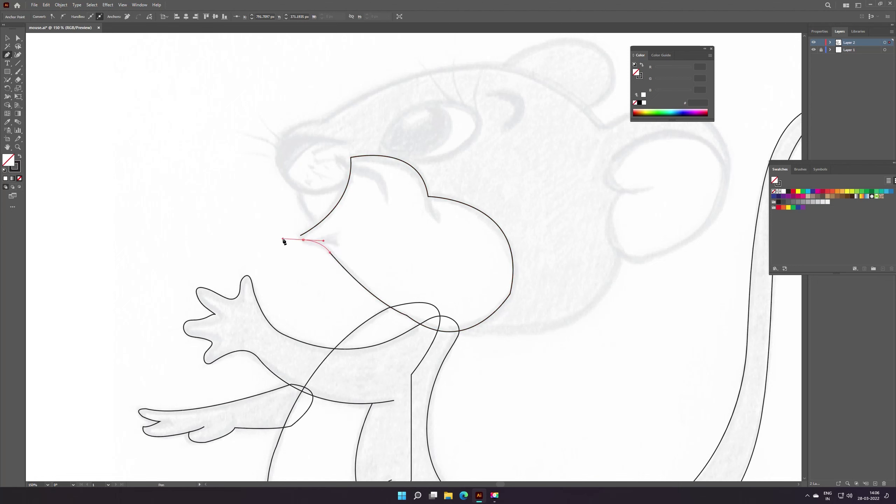
mouse_move(301, 238)
mouse_down()
mouse_move(323, 240)
mouse_move(300, 241)
mouse_up()
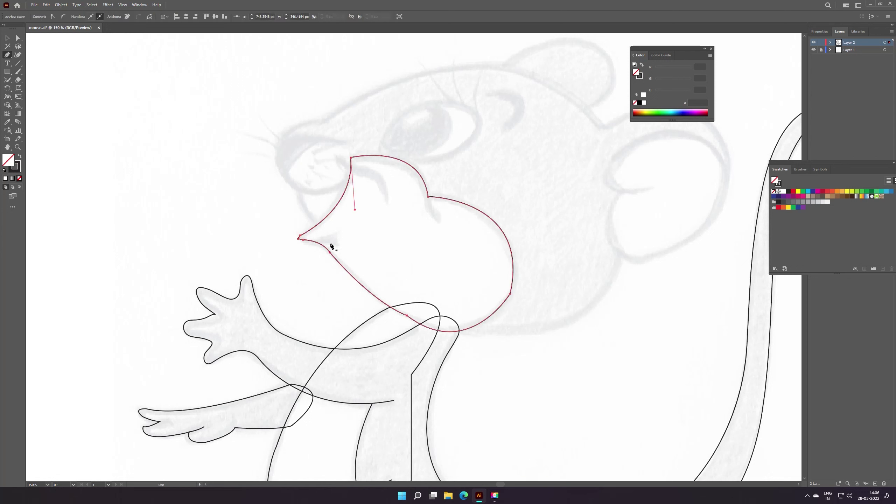
ctrl+click(375, 259)
key(v)
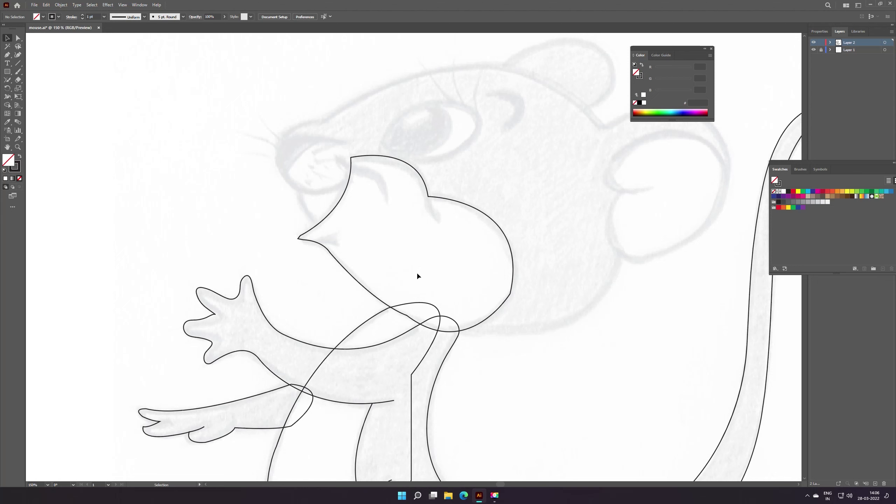
Smooth the head outline's right side, top, mouth tip and upper, lower and left mouth curves
click(366, 157)
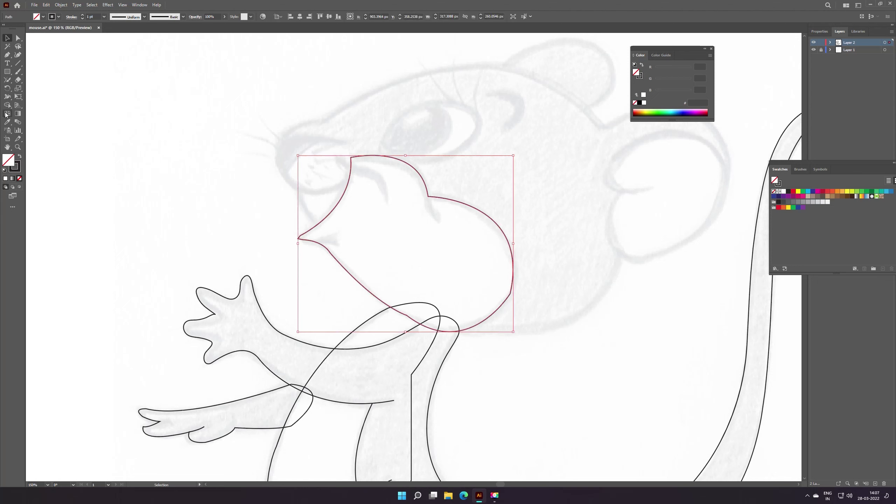
drag(7, 80, 40, 98)
drag(507, 298, 513, 281)
drag(297, 232, 337, 195)
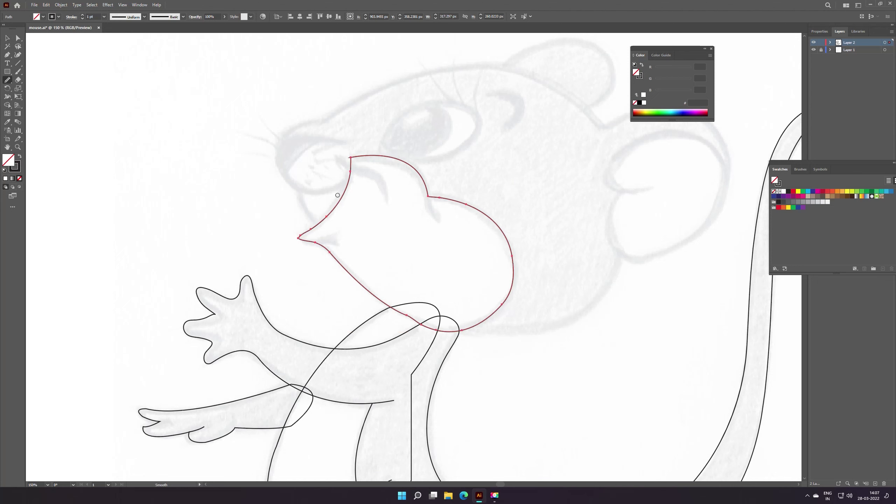
drag(352, 157, 365, 191)
mouse_move(304, 240)
mouse_down()
mouse_move(349, 246)
mouse_move(396, 317)
mouse_up()
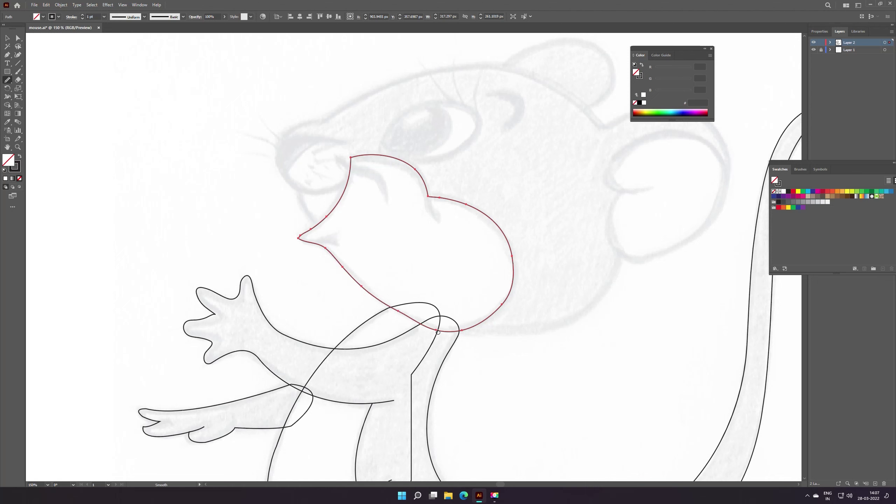
drag(386, 160, 416, 171)
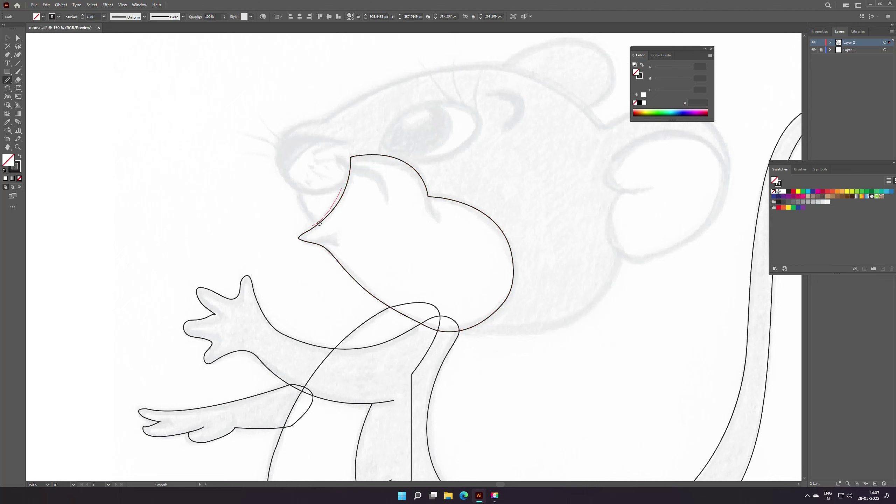
drag(320, 222, 300, 235)
click(7, 38)
click(36, 66)
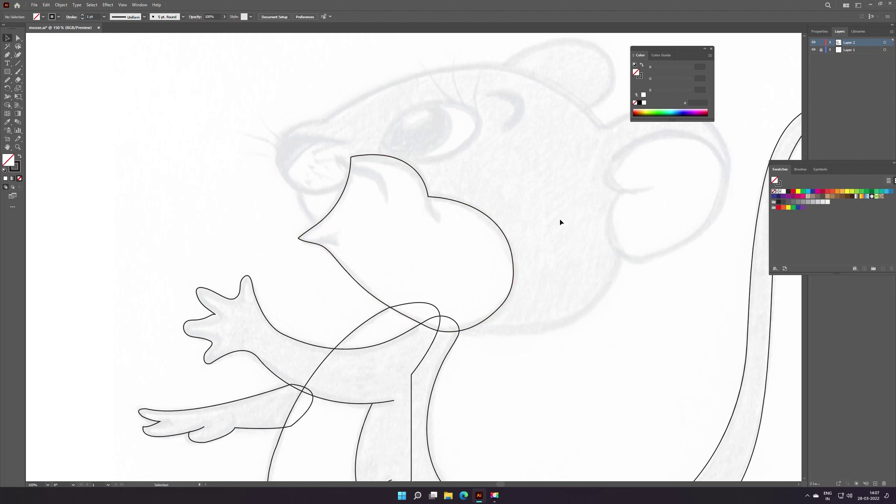
Add a short crease line near the top of the mouth, then zoom out
click(7, 55)
ctrl+click(416, 202)
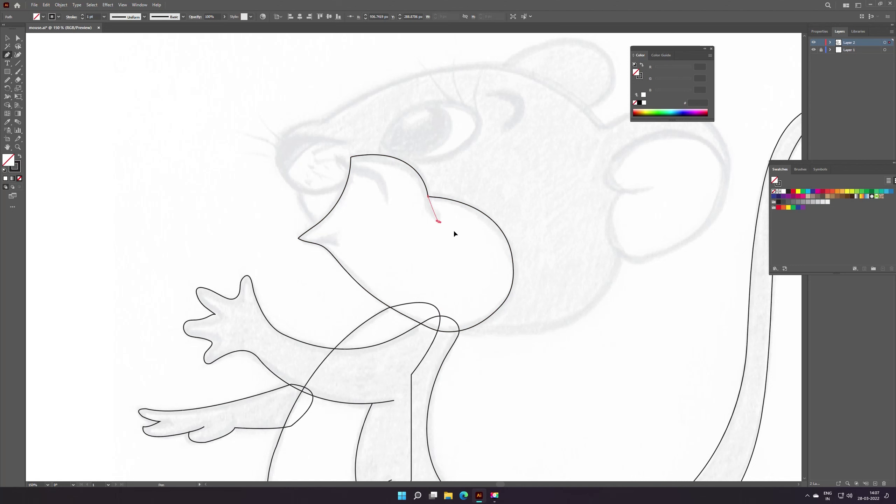
key(v)
click(441, 237)
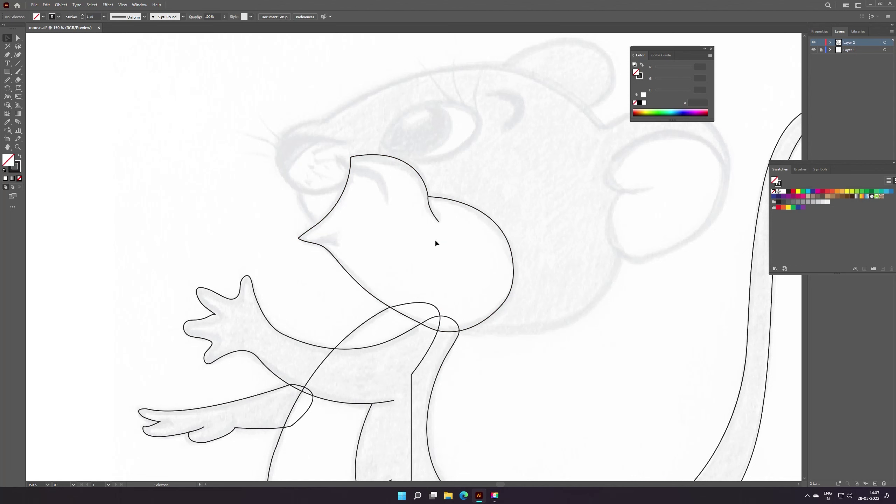
key(z)
alt+click(350, 273)
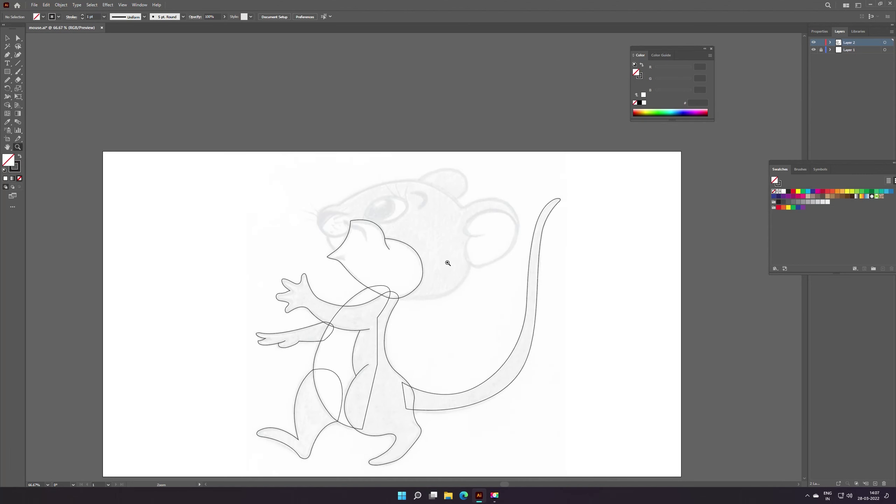
Save mouse.ai, then click and right-click items along the bottom edge of the screen
click(35, 6)
click(35, 57)
click(495, 496)
click(808, 496)
right_click(801, 476)
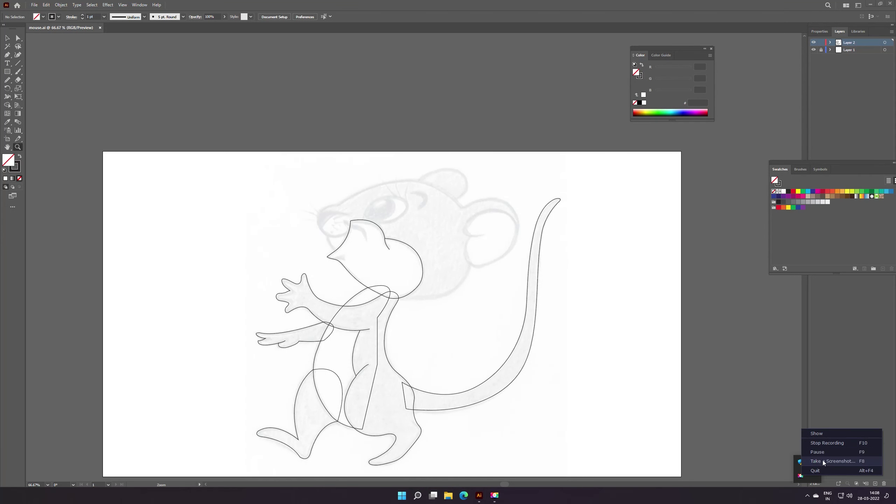
click(825, 453)
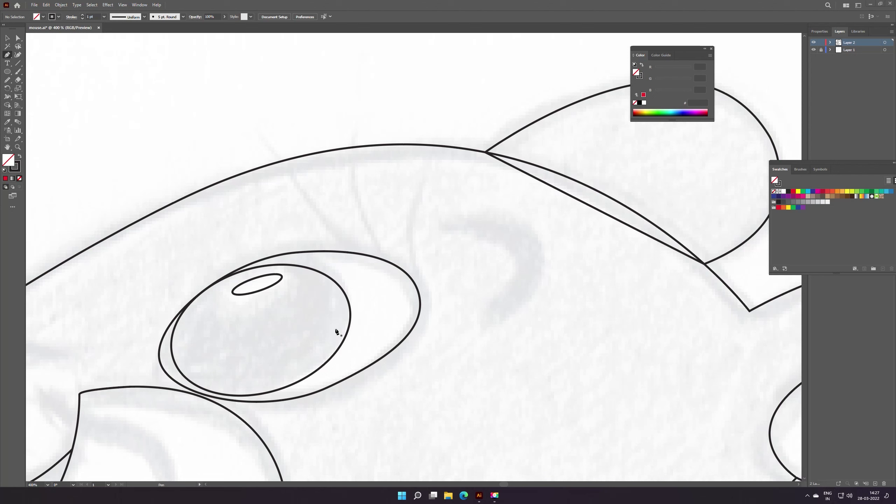
Trace a closed crescent eyebrow outline above the mouse's eye with Pen curves
click(439, 228)
drag(502, 289, 457, 341)
mouse_move(502, 289)
mouse_down()
mouse_move(483, 331)
mouse_move(540, 283)
mouse_move(579, 215)
mouse_up()
drag(540, 279, 503, 214)
click(441, 205)
click(500, 211)
key(ctrl+z)
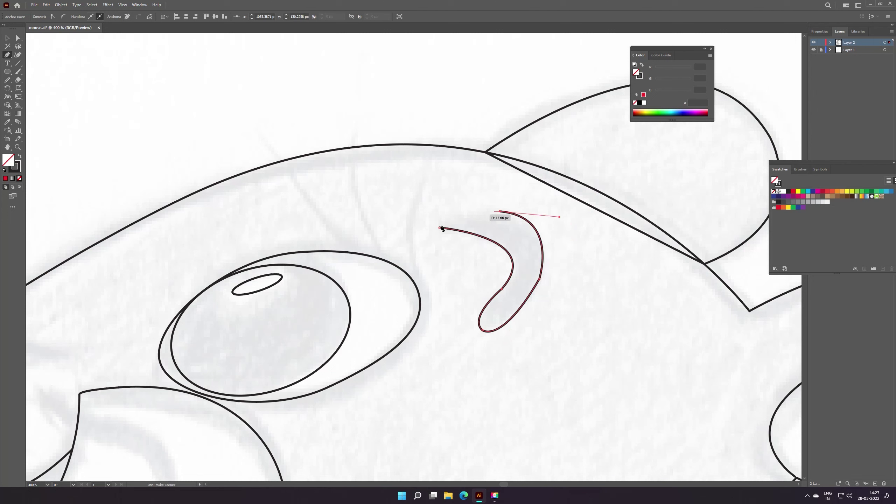
mouse_move(439, 212)
mouse_down()
mouse_move(422, 217)
mouse_move(452, 234)
mouse_up()
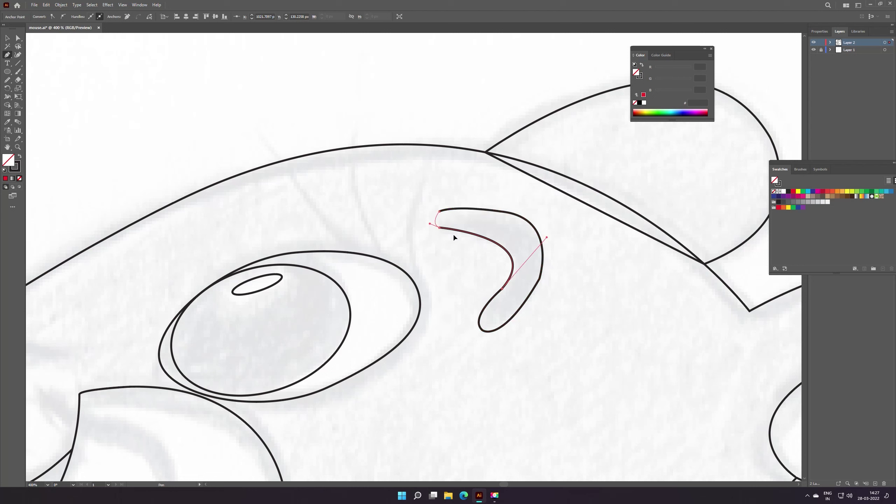
Finish the path and select only the new eyebrow shape
key(v)
click(561, 299)
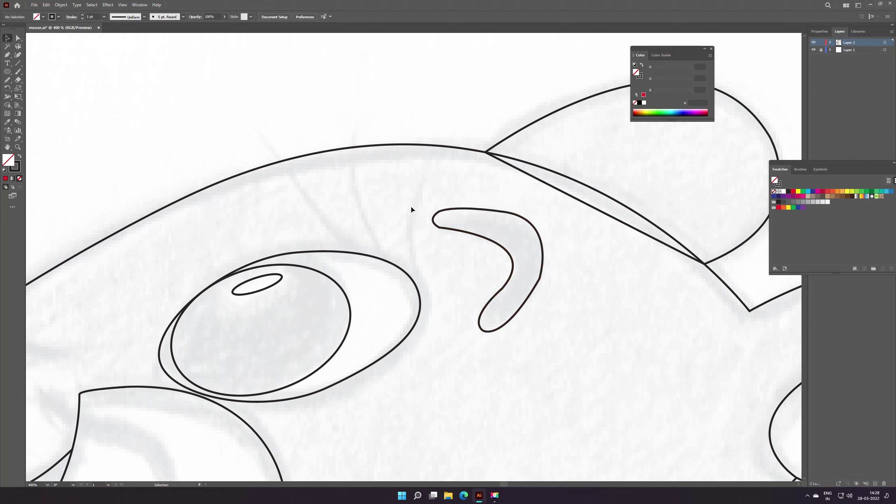
drag(589, 344, 509, 281)
drag(435, 194, 435, 194)
click(494, 249)
click(505, 283)
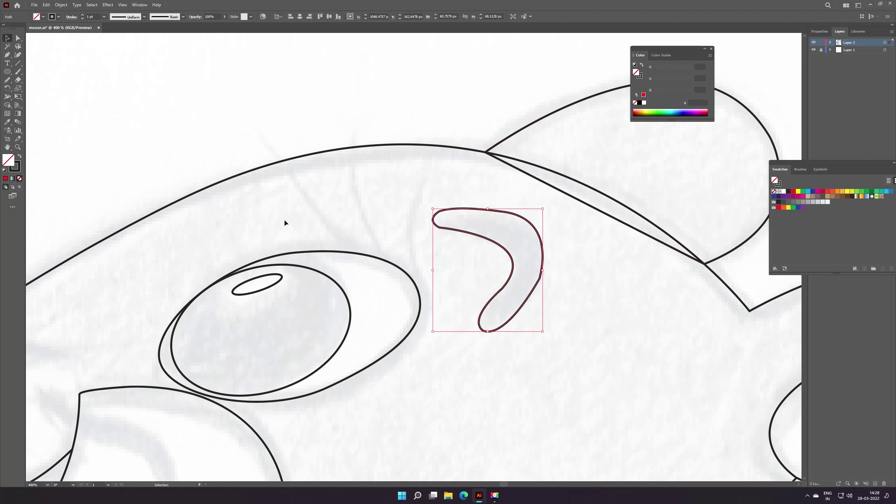
Smooth the eyebrow's top, inner and lower edges and tips, then deselect it
click(7, 79)
drag(515, 319, 514, 285)
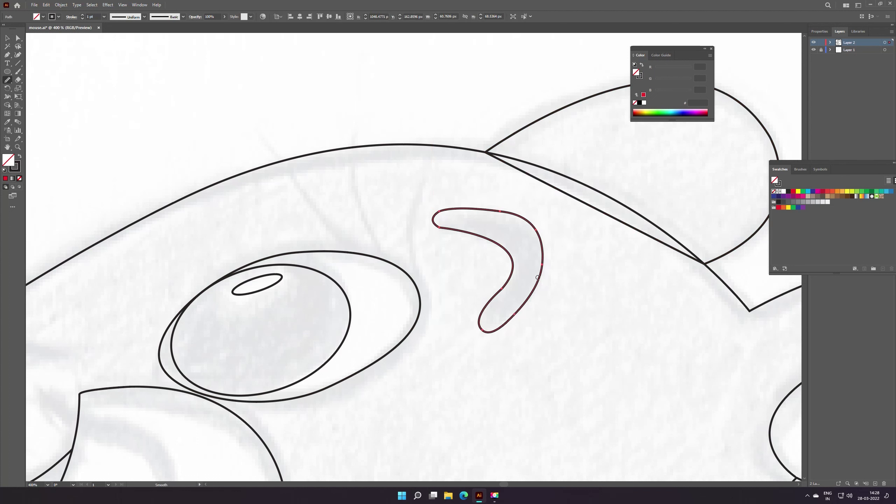
drag(438, 211, 446, 228)
mouse_move(508, 258)
mouse_down()
mouse_move(482, 326)
mouse_move(542, 243)
mouse_up()
mouse_move(438, 212)
mouse_down()
mouse_move(508, 218)
mouse_move(473, 208)
mouse_up()
key(ctrl+shift+a)
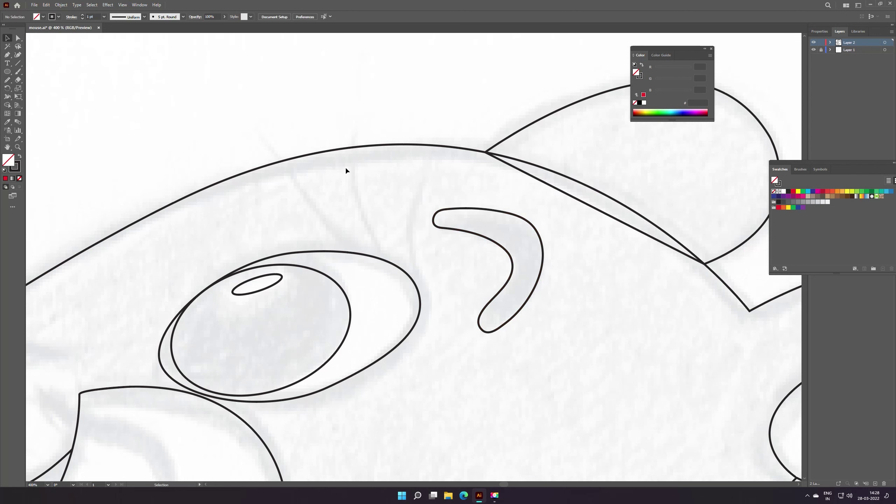
key(z)
alt+click(389, 289)
click(353, 232)
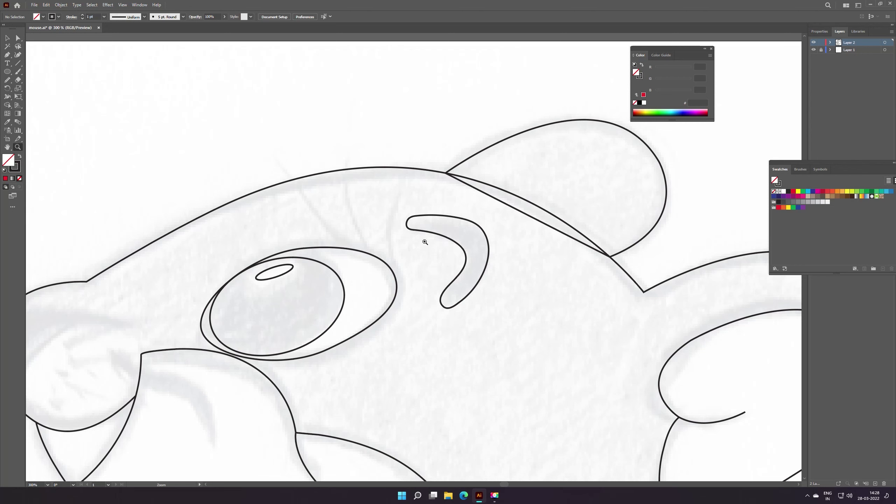
Draw the first curved eyelash rising from the eye outline and select it
key(p)
click(391, 269)
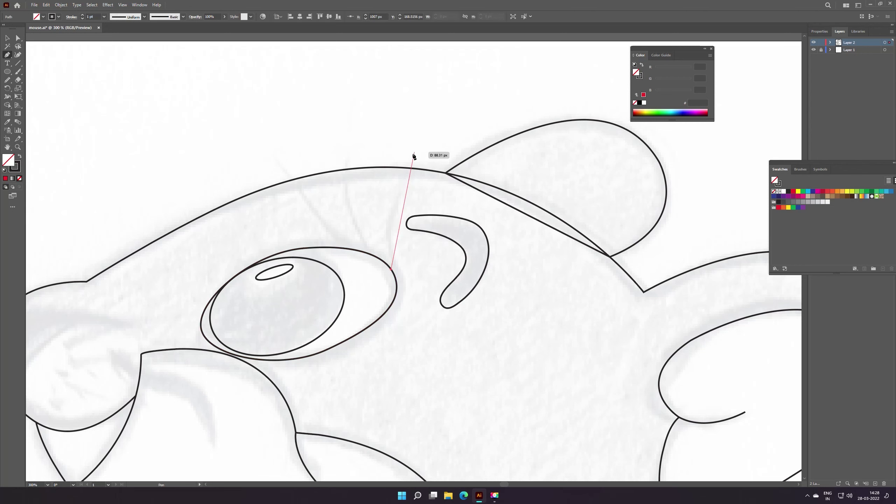
drag(412, 155, 442, 122)
key(v)
click(230, 107)
click(396, 194)
Give the first eyelash a 2 pt stroke with a tapered width profile
click(103, 16)
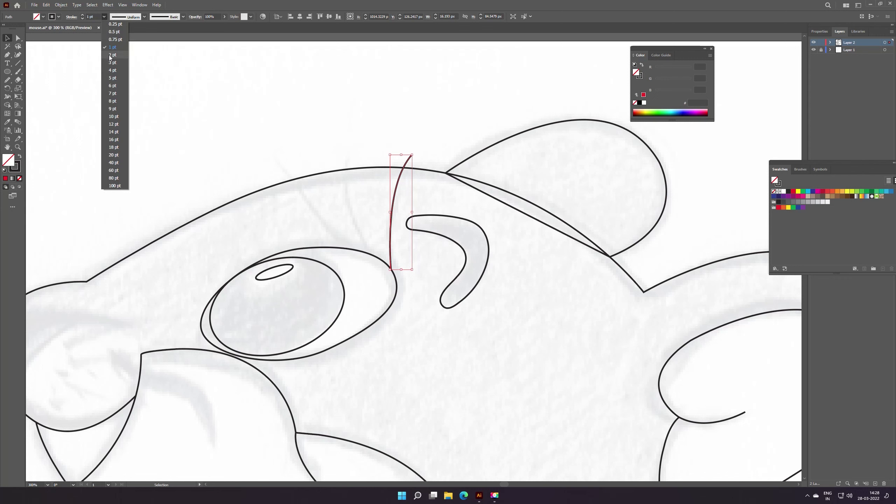
click(111, 55)
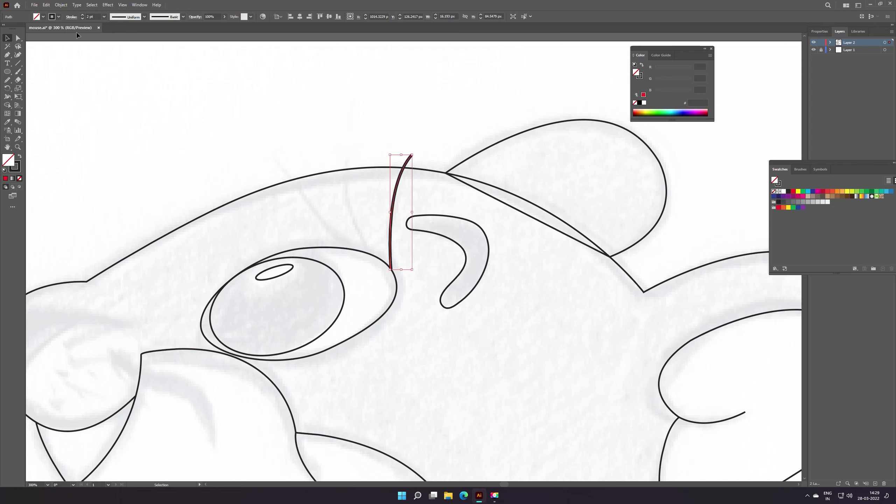
click(72, 16)
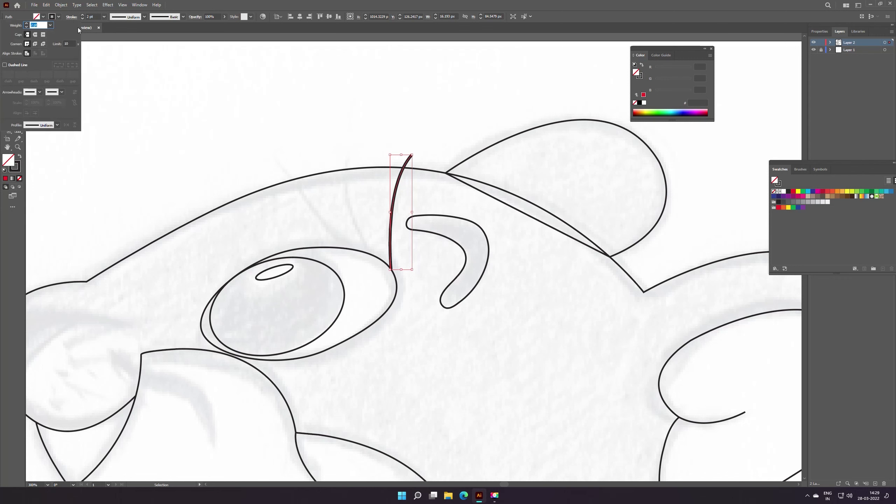
click(144, 17)
click(118, 76)
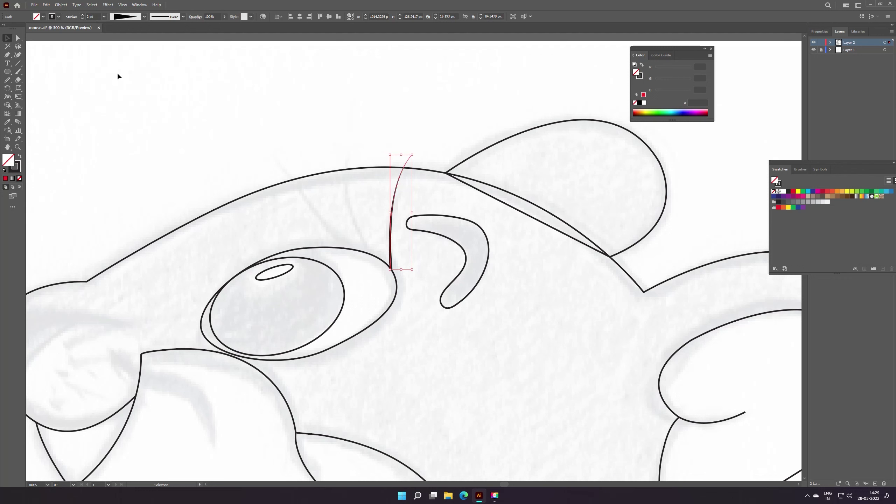
click(201, 111)
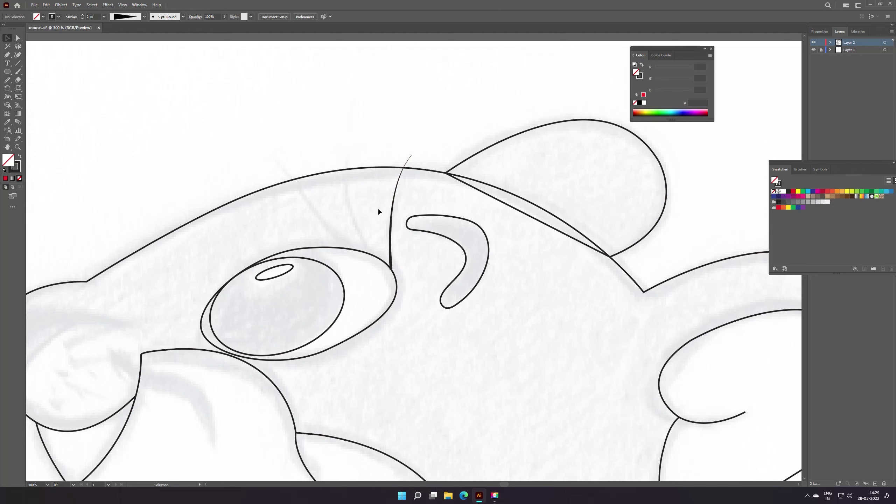
Draw the second and third curved eyelashes rising from the eye outline
key(p)
click(371, 254)
drag(351, 149, 370, 108)
key(v)
click(379, 187)
key(p)
click(348, 249)
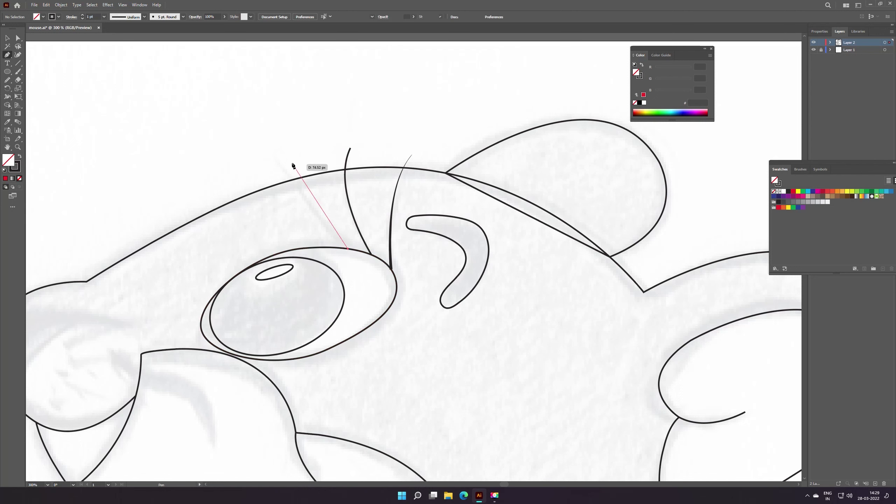
drag(265, 149, 252, 120)
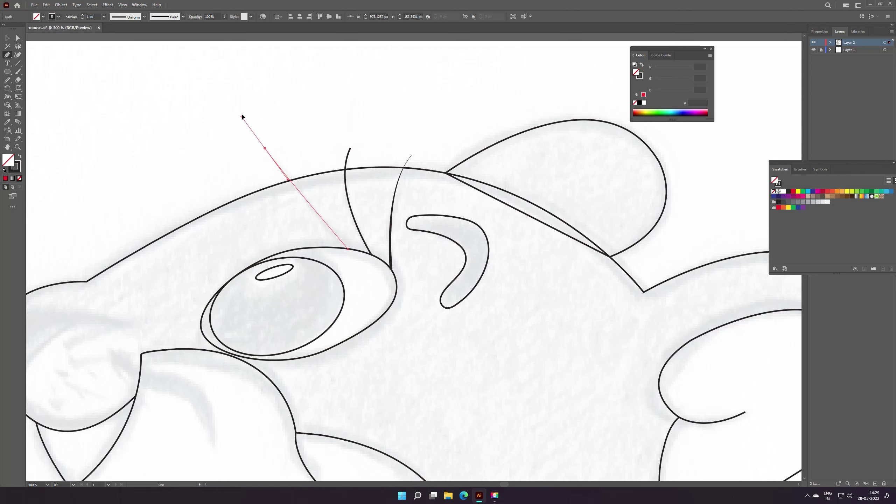
key(v)
click(311, 150)
Give both new eyelashes a 2 pt tapered stroke, then view the whole mouse
click(304, 200)
shift+click(349, 207)
click(104, 17)
click(109, 55)
click(144, 16)
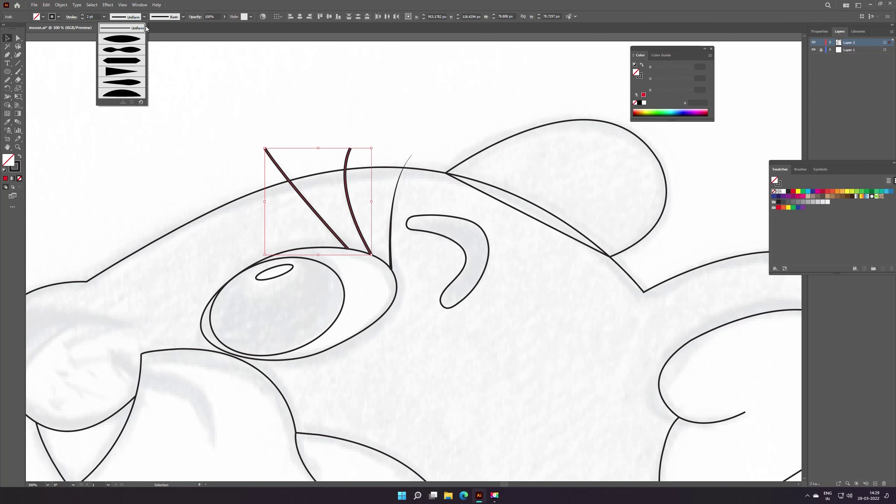
click(124, 75)
click(407, 233)
key(z)
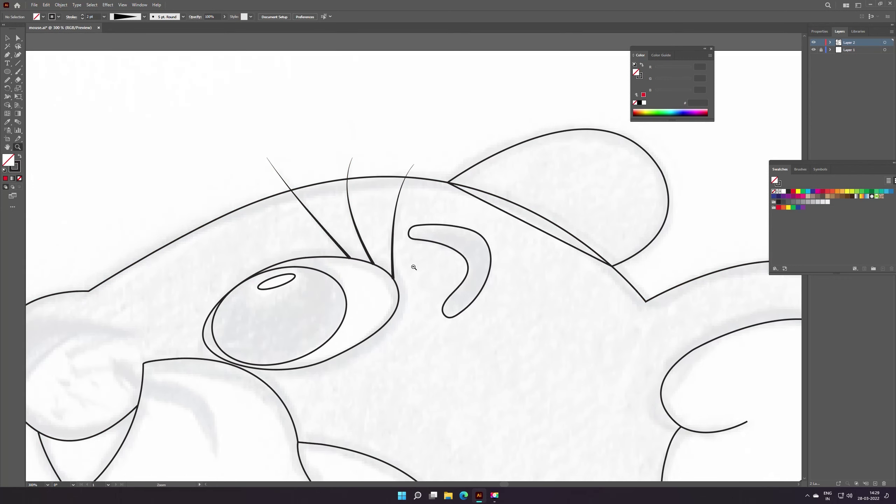
key(ctrl+1)
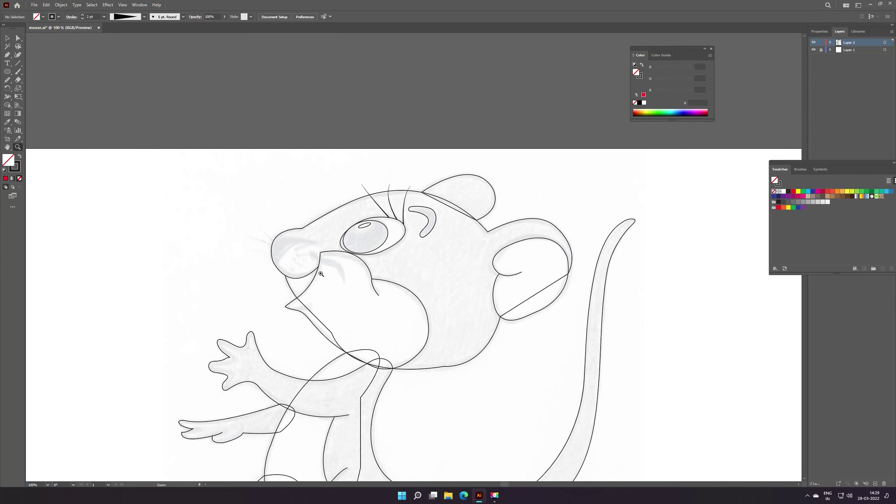
click(434, 334)
click(445, 318)
key(v)
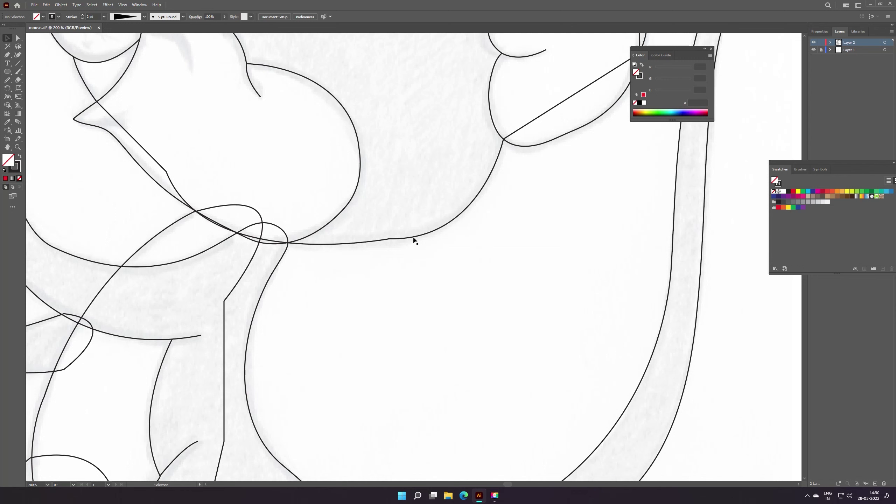
click(209, 213)
click(7, 80)
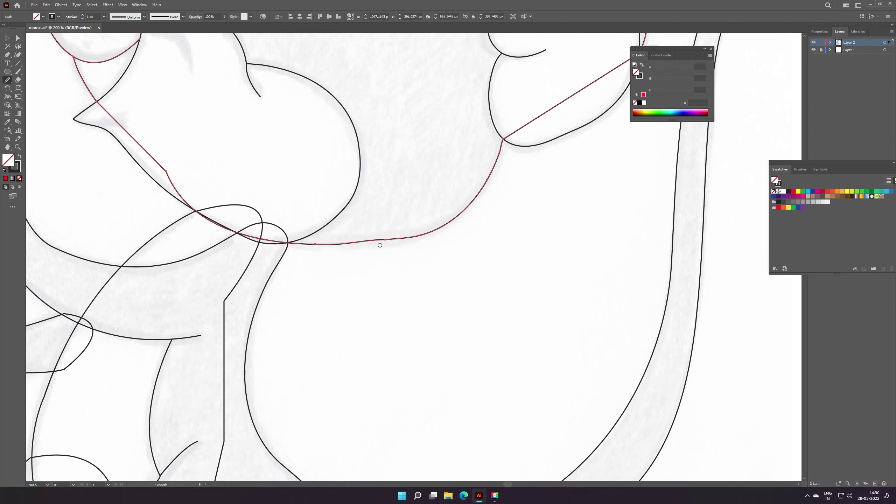
key(ctrl+minus)
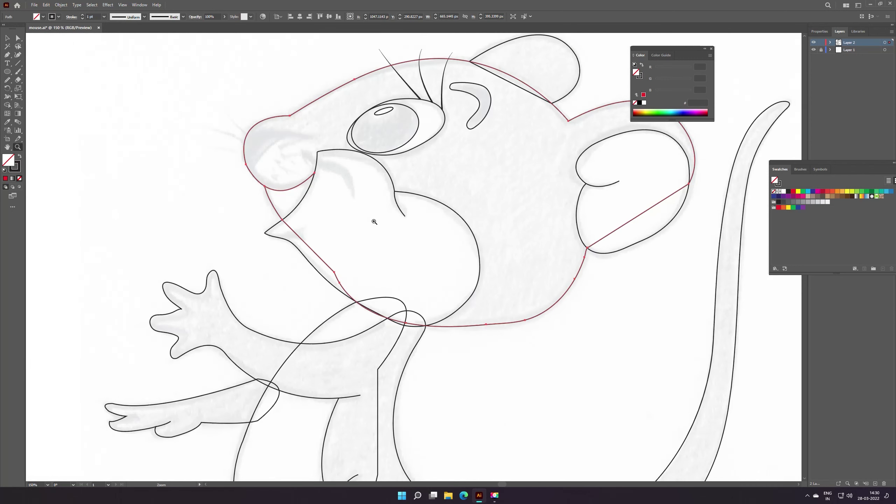
scroll(416, 221, up, 1)
scroll(452, 240, right, 2)
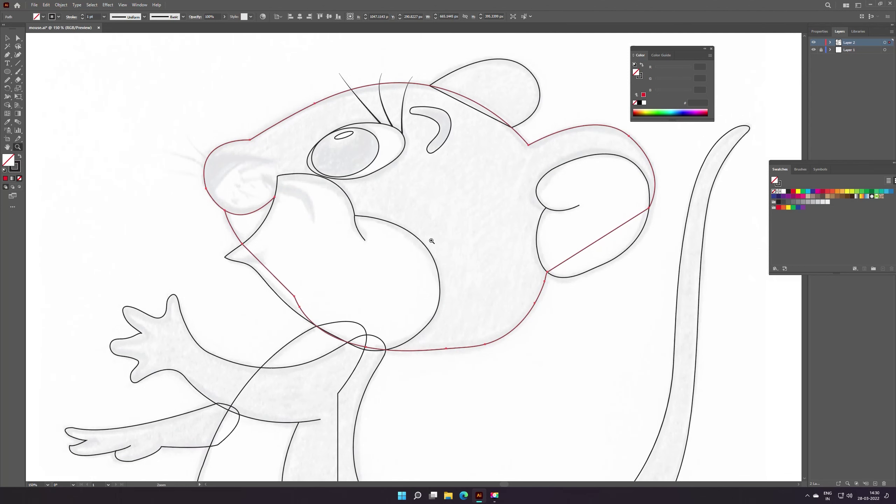
click(233, 188)
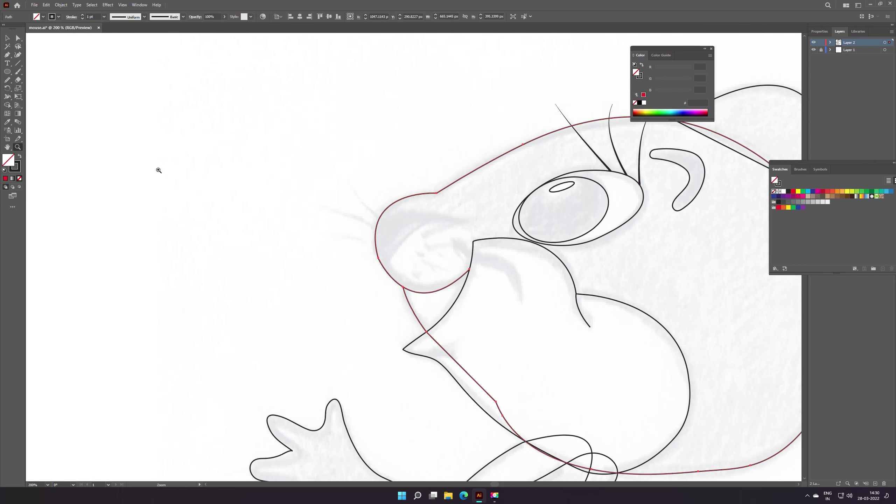
key(v)
click(459, 220)
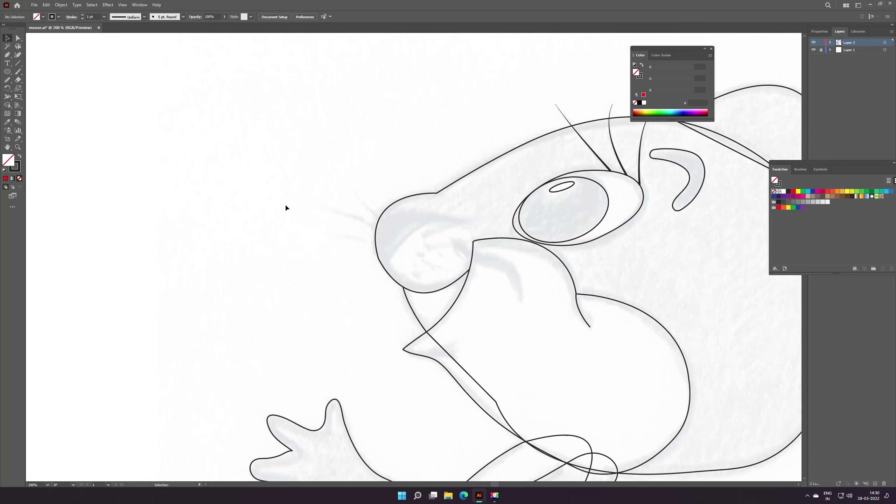
click(7, 55)
Draw a curved Pen line across the muzzle tip and down its left edge
click(383, 213)
drag(466, 220, 501, 238)
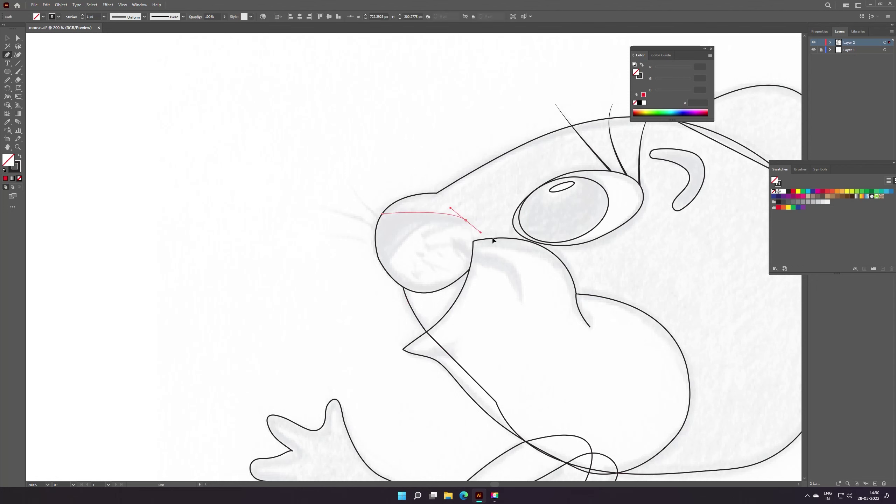
click(466, 220)
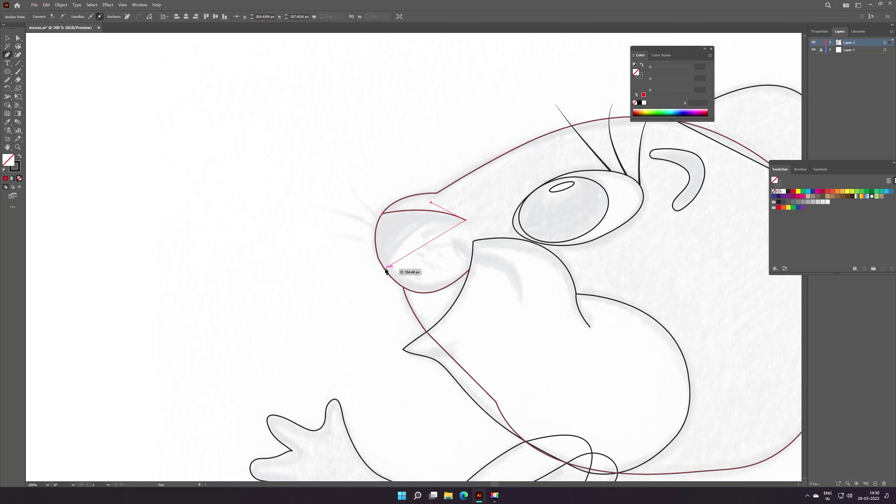
drag(385, 269, 377, 276)
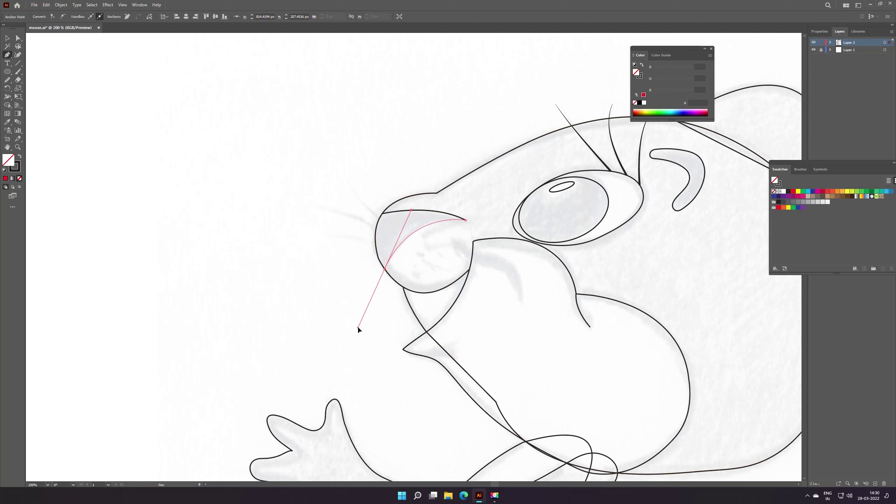
drag(360, 326, 360, 321)
key(Escape)
Combine the new line with the head outline using Shape Builder, then deselect
key(v)
click(376, 256)
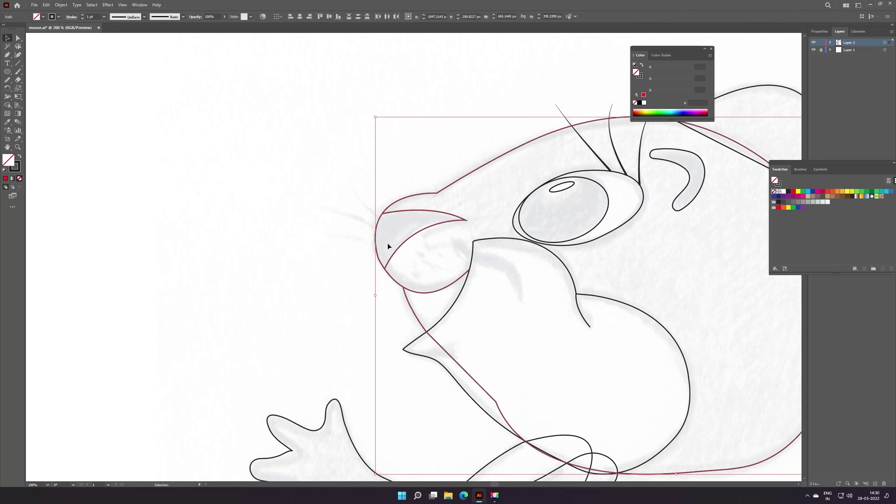
click(7, 105)
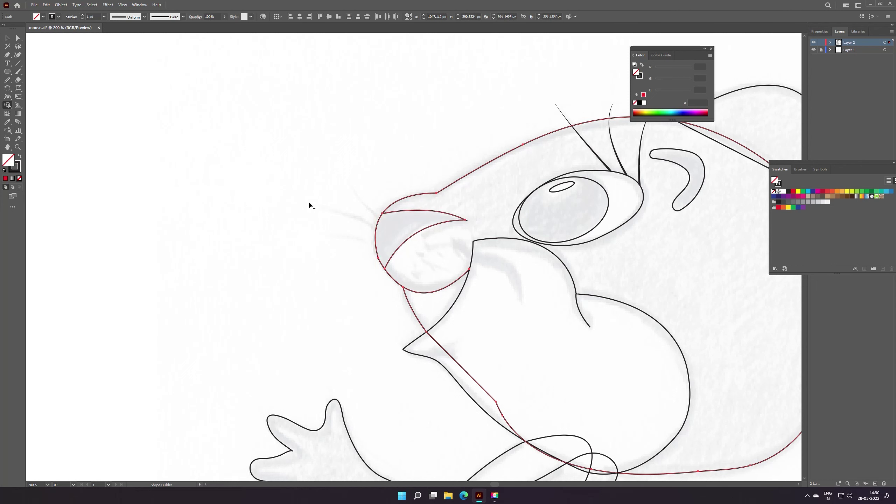
key(v)
click(266, 190)
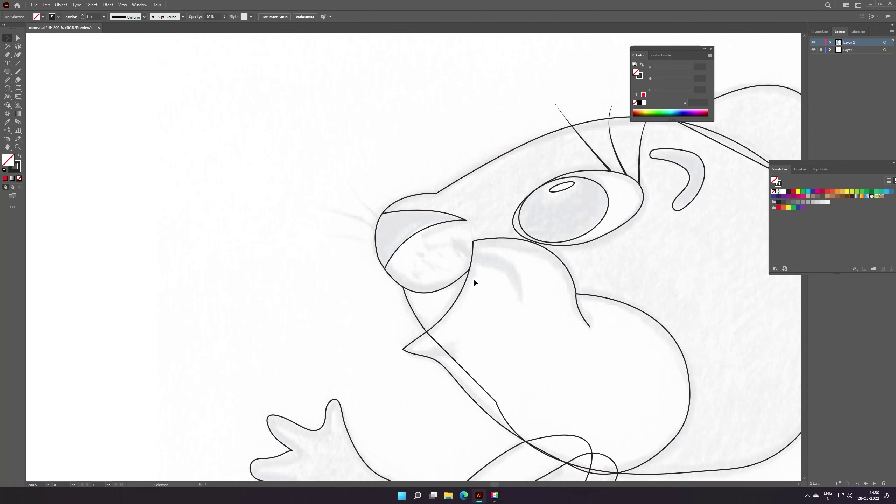
key(z)
click(455, 278)
click(435, 243)
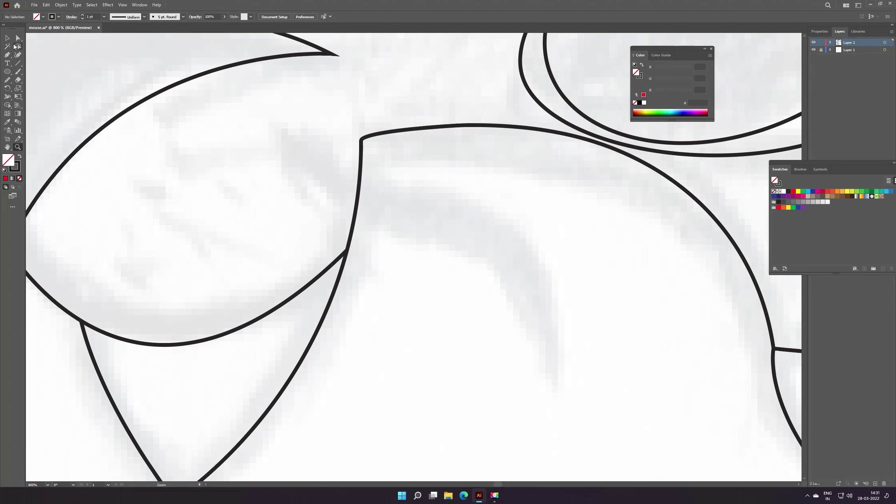
click(18, 39)
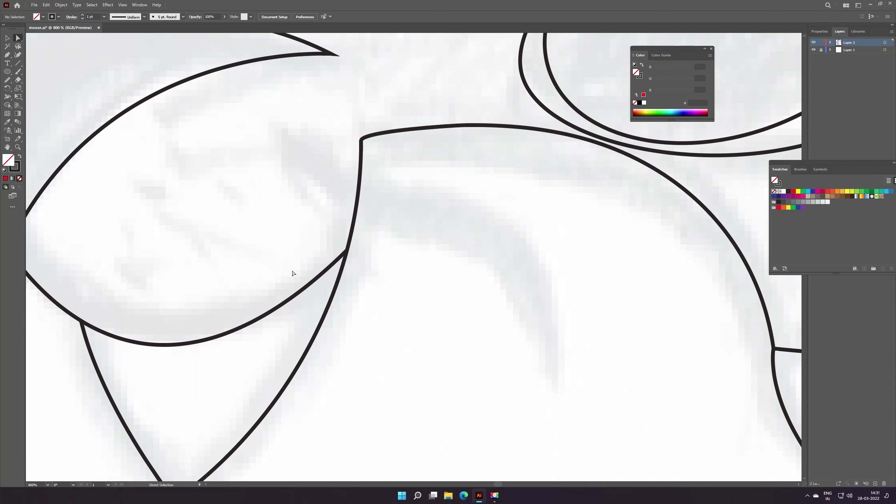
key(z)
click(344, 256)
click(381, 265)
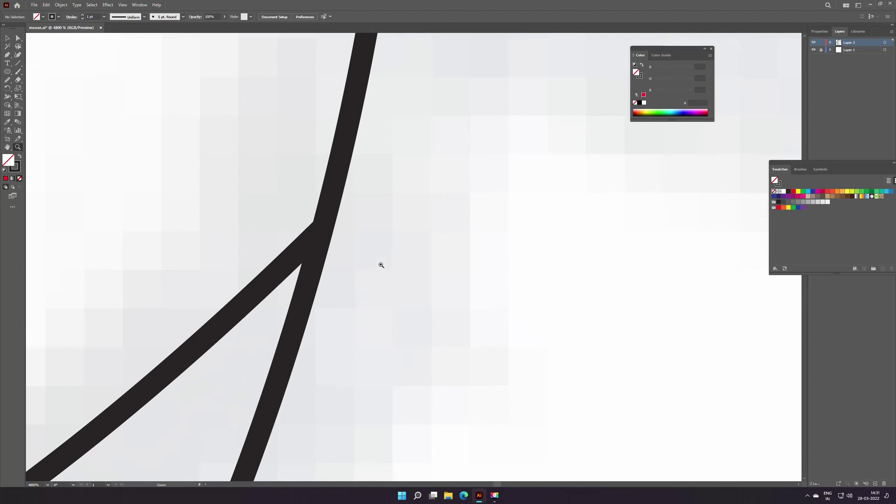
key(v)
click(309, 249)
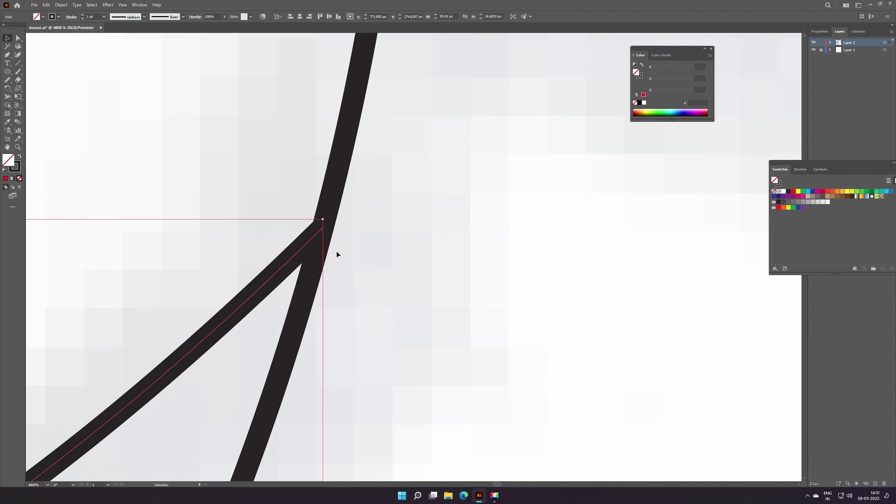
click(333, 220)
drag(392, 293, 306, 235)
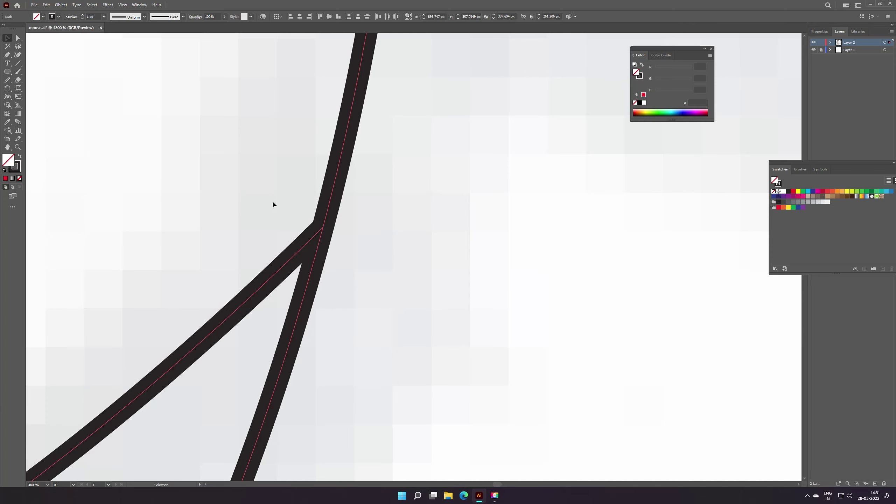
key(z)
alt+click(319, 232)
click(588, 326)
click(428, 314)
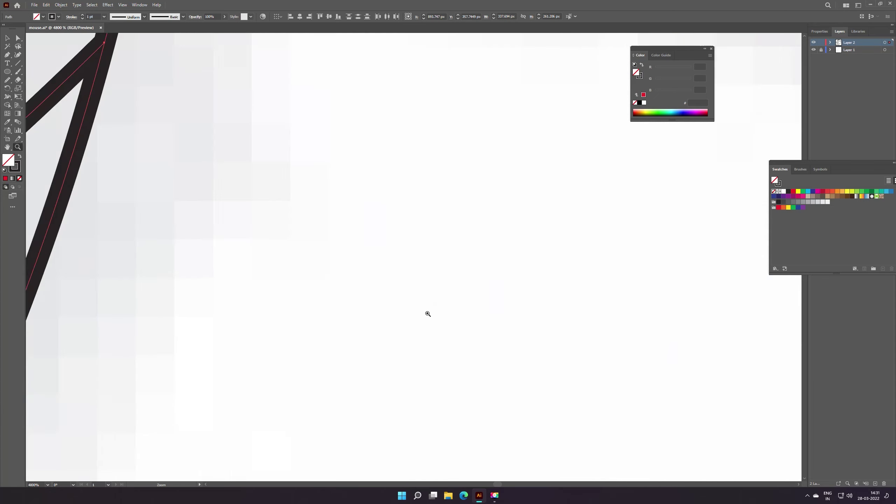
drag(428, 314, 324, 294)
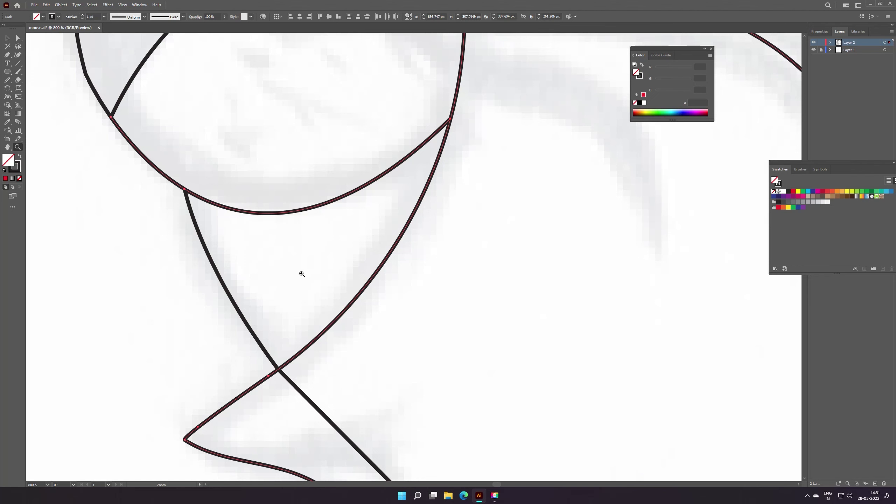
key(ctrl+a)
key(v)
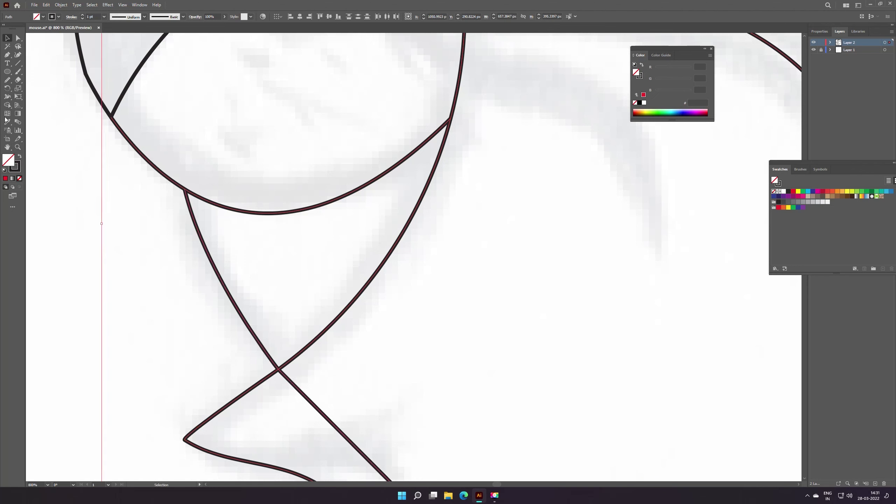
click(7, 104)
click(282, 242)
key(ctrl+shift+a)
key(z)
alt+click(414, 262)
alt+click(431, 265)
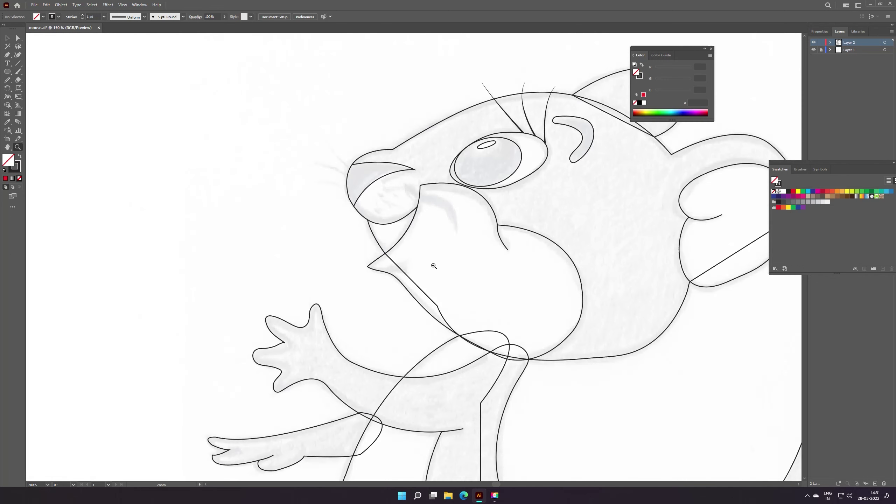
key(v)
click(374, 153)
click(299, 242)
click(447, 206)
click(447, 205)
click(431, 242)
Draw a closed crescent from the muzzle outline down to the mouth tip and back
key(p)
click(340, 204)
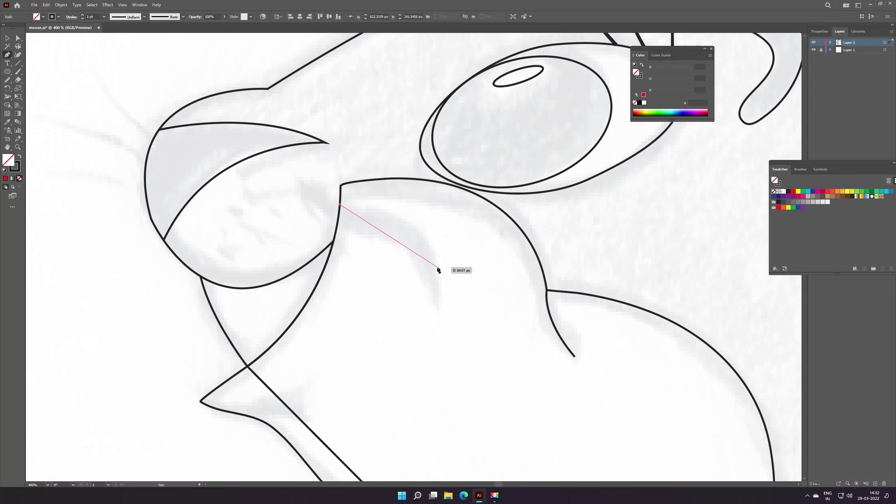
mouse_move(437, 269)
mouse_down()
mouse_move(433, 328)
mouse_move(437, 310)
mouse_up()
drag(382, 240, 342, 235)
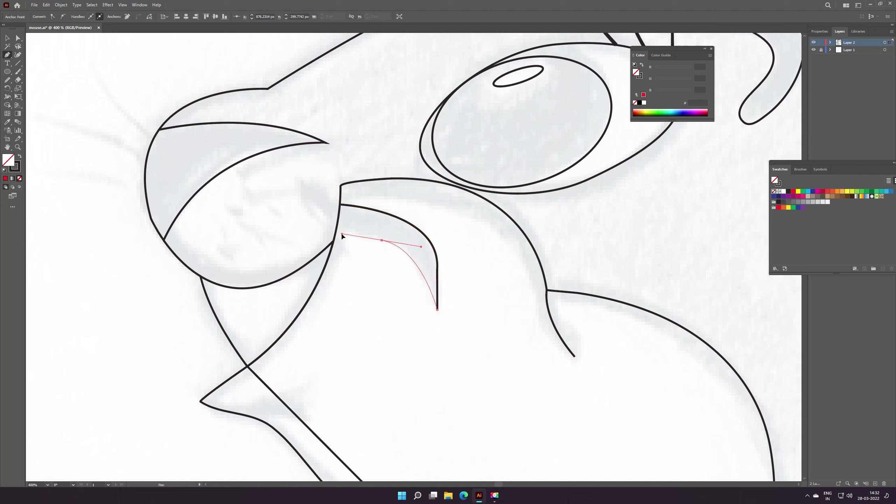
drag(337, 230, 328, 237)
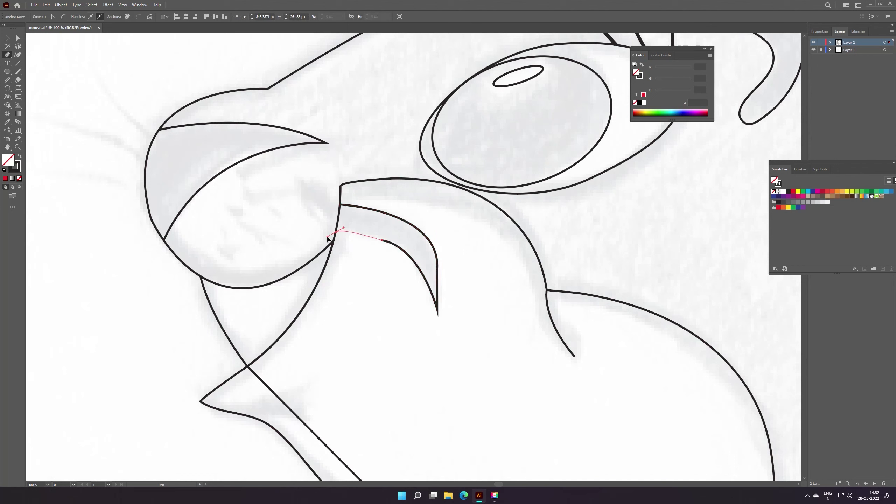
click(342, 206)
ctrl+click(360, 254)
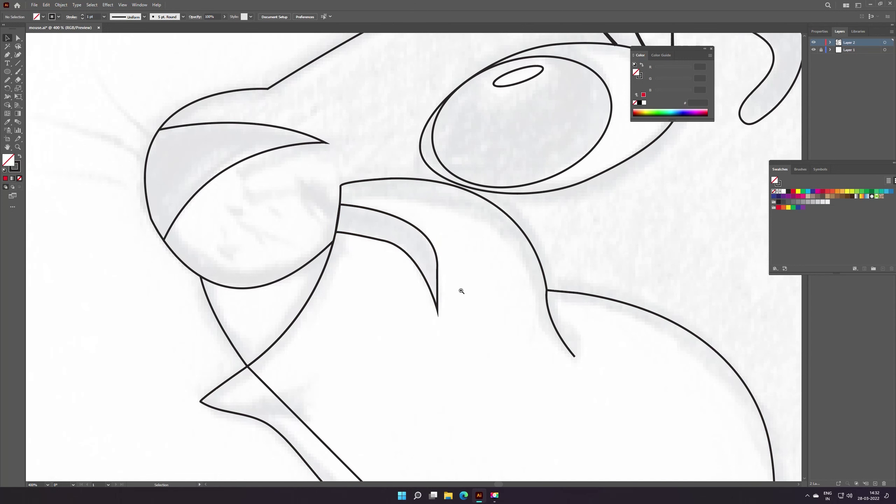
Zoom and pan to recentre the view on the mouse's face
scroll(462, 291, down, 2)
scroll(444, 296, down, 1)
scroll(431, 246, up, 2)
drag(400, 224, 556, 332)
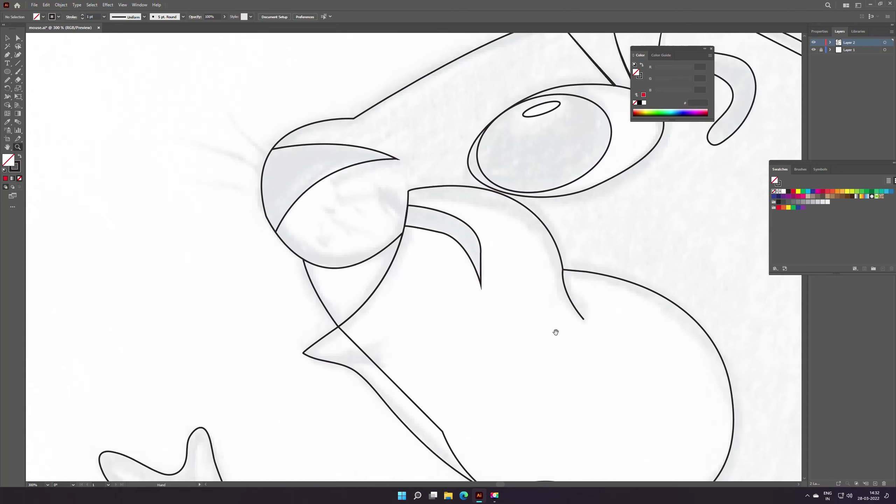
scroll(456, 260, up, 2)
key(p)
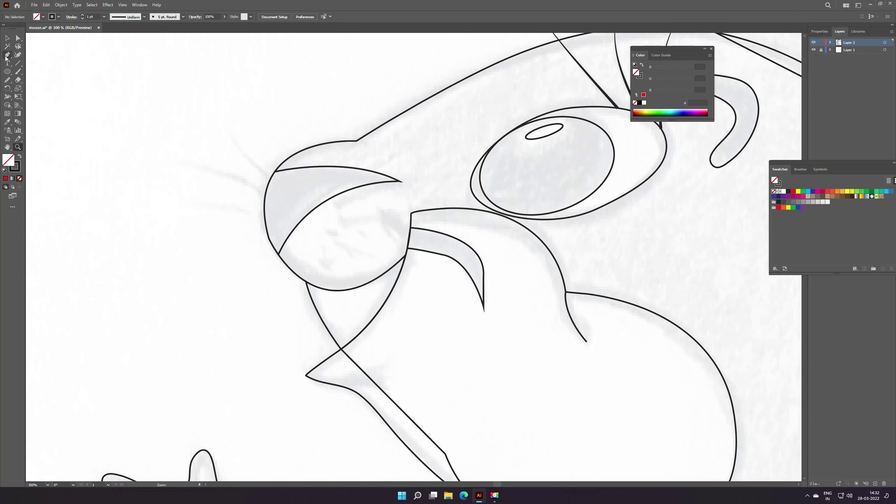
Draw a small closed pointed shape at the nose tip where it meets the mouth
click(408, 244)
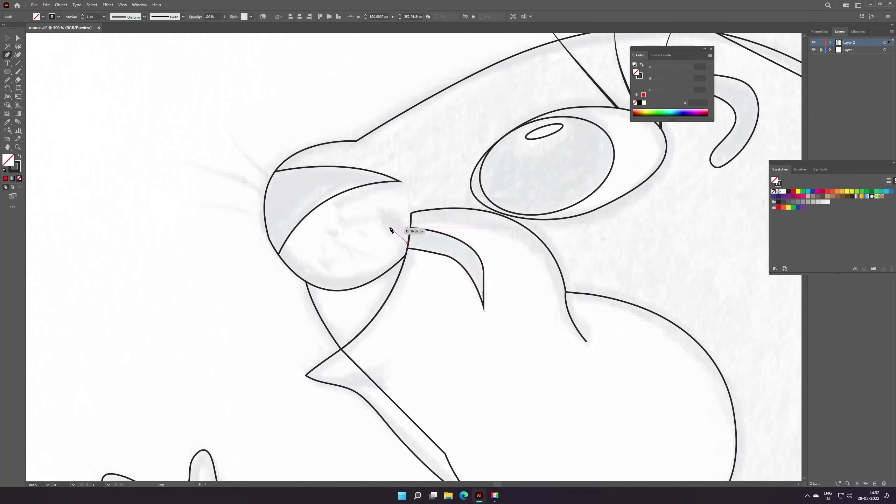
click(390, 227)
click(394, 243)
click(380, 211)
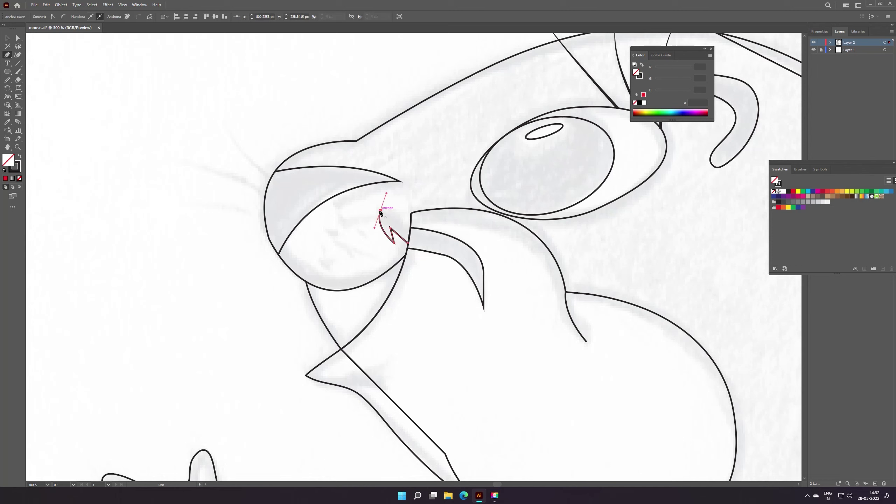
click(411, 227)
key(v)
click(452, 282)
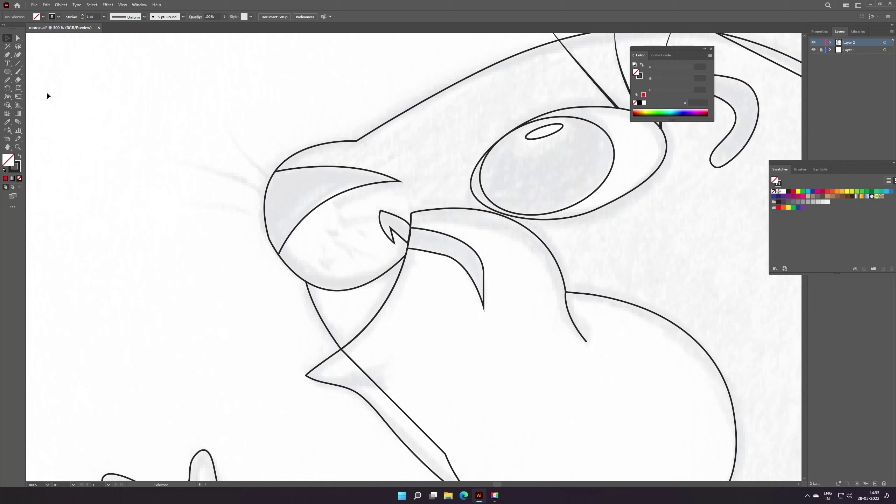
Sketch about nine short Pencil stubble marks and a wavy stroke across the muzzle
click(7, 55)
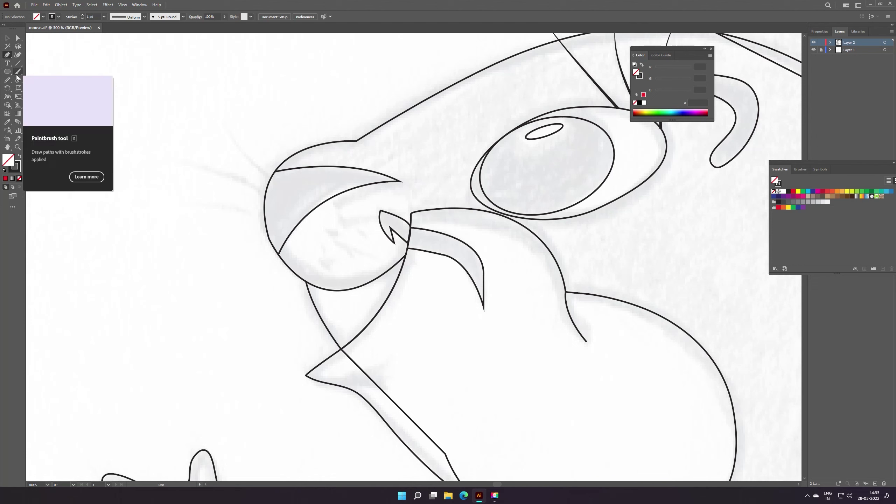
click(21, 88)
mouse_move(327, 230)
mouse_down()
mouse_move(364, 235)
mouse_move(356, 257)
mouse_move(330, 267)
mouse_move(328, 254)
mouse_move(371, 256)
mouse_up()
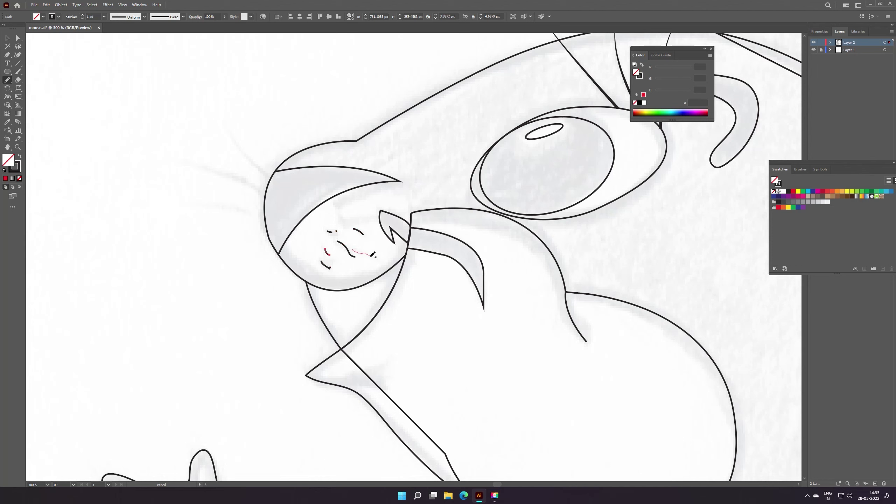
drag(345, 218, 379, 213)
mouse_move(316, 239)
mouse_down()
mouse_move(364, 223)
mouse_move(378, 240)
mouse_move(363, 244)
mouse_move(330, 222)
mouse_up()
drag(342, 267, 379, 257)
drag(385, 250, 389, 251)
drag(312, 248, 315, 248)
mouse_move(313, 260)
mouse_down()
mouse_move(305, 241)
mouse_move(313, 230)
mouse_up()
mouse_move(319, 224)
mouse_down()
mouse_move(311, 238)
mouse_move(340, 263)
mouse_up()
mouse_move(315, 216)
mouse_down()
mouse_move(297, 242)
mouse_move(323, 210)
mouse_up()
Deselect the stubble, zoom out to the whole artboard and save the drawing
click(7, 38)
click(357, 209)
key(z)
alt+click(340, 230)
alt+click(262, 216)
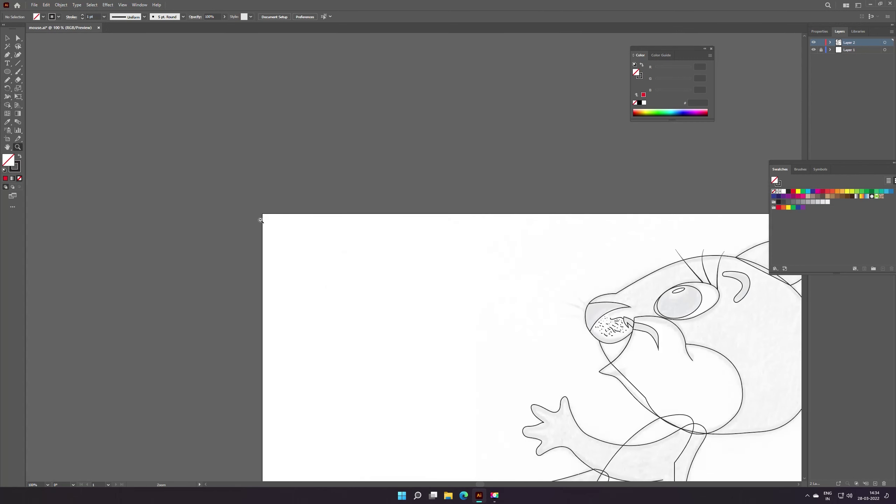
alt+click(462, 308)
alt+click(534, 268)
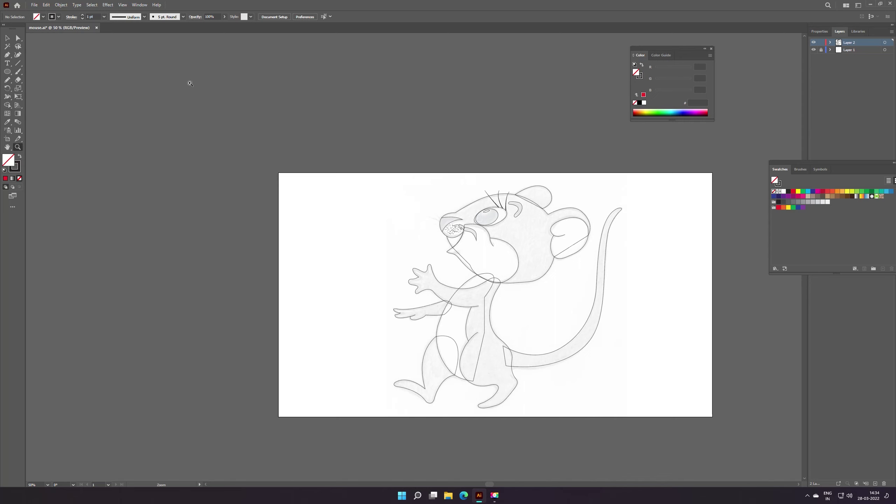
click(34, 4)
click(55, 70)
Fill the leg outline with orange from the swatches and fine-tune the shade
click(7, 38)
click(425, 359)
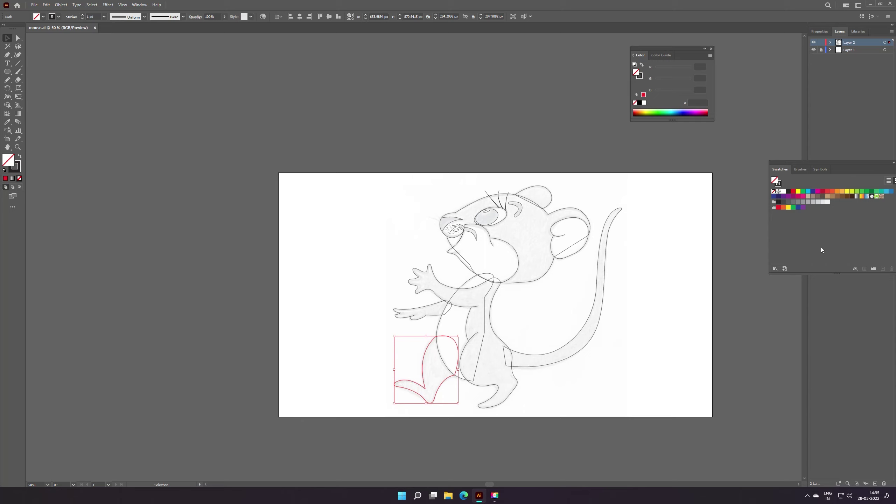
drag(838, 161, 808, 154)
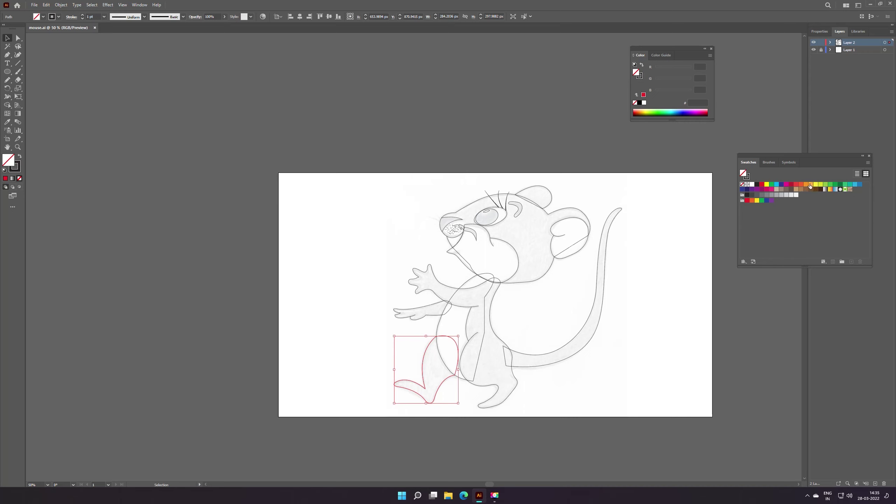
click(810, 185)
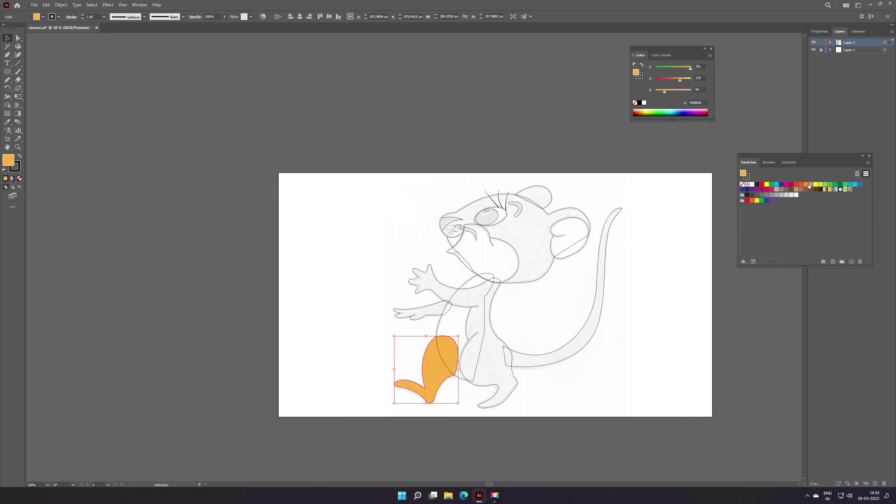
click(807, 184)
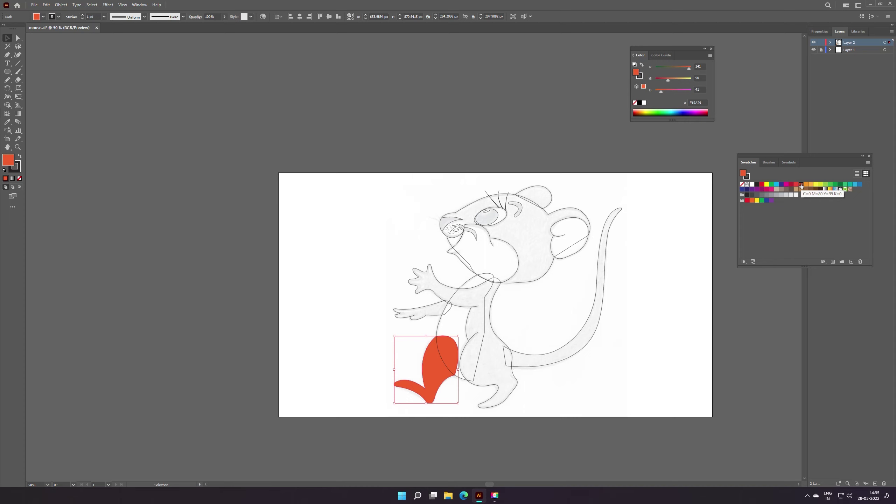
click(807, 185)
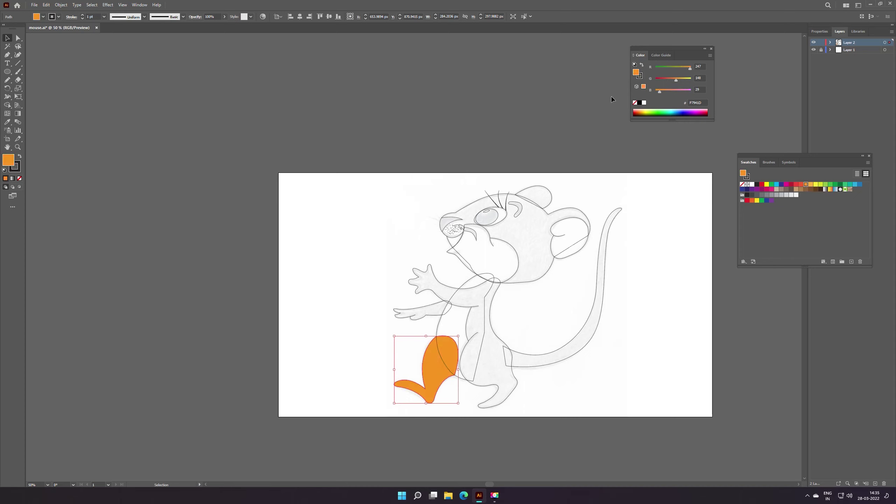
click(675, 79)
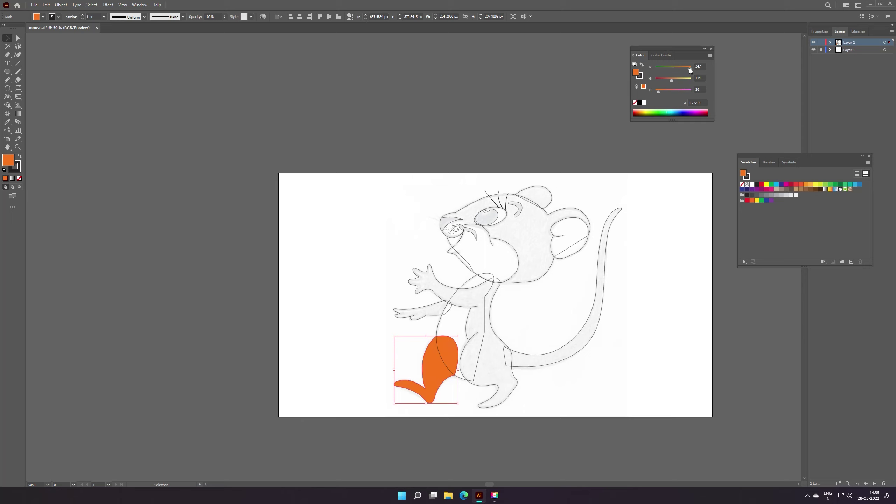
click(403, 226)
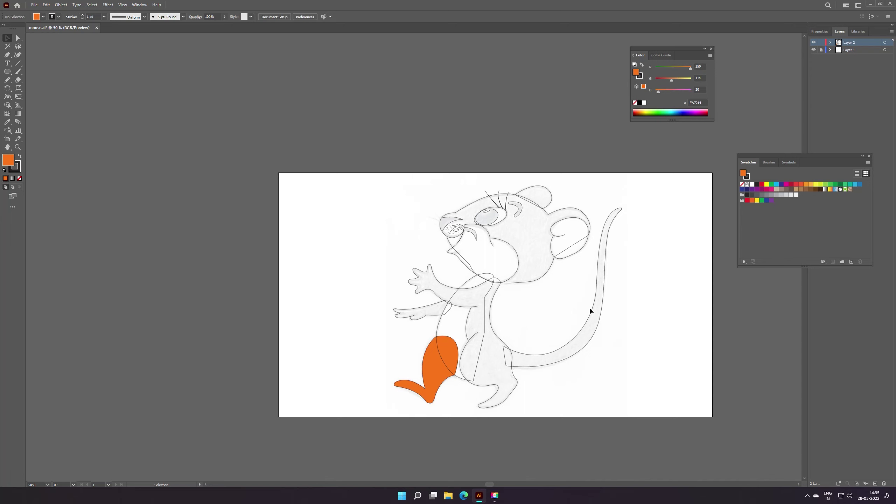
Fill the body outline orange and the belly outline white
click(476, 288)
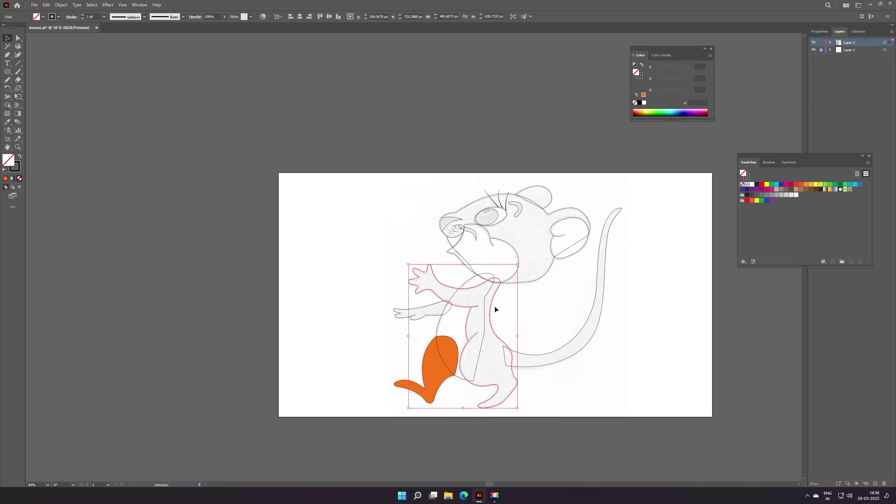
click(5, 178)
click(299, 206)
click(437, 330)
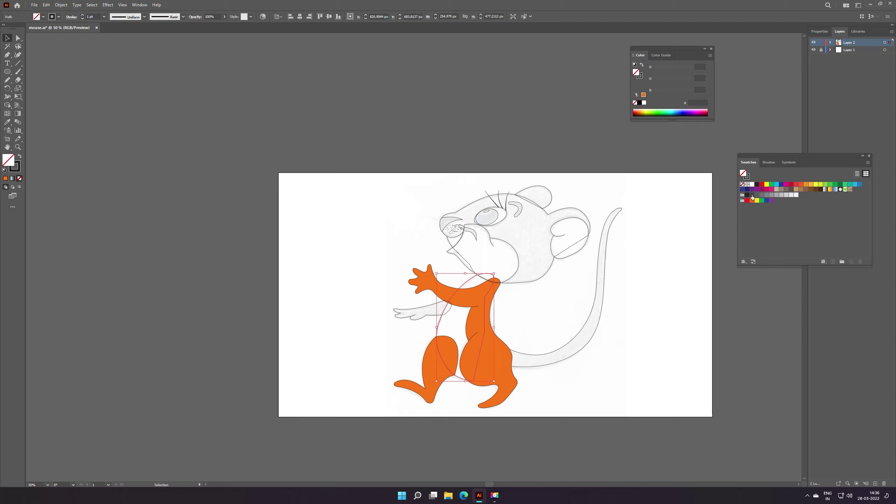
click(777, 196)
click(753, 184)
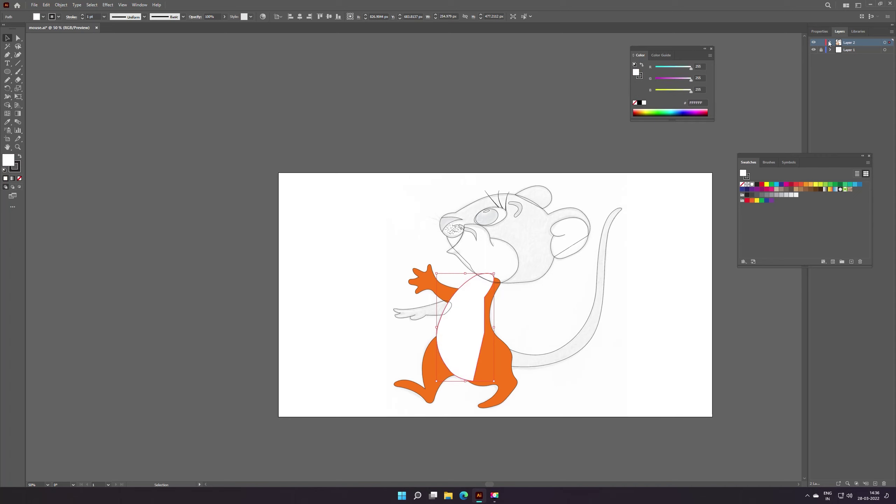
Move the white belly below the orange body in the Layers panel
click(830, 43)
drag(812, 162, 733, 150)
scroll(895, 356, down, 3)
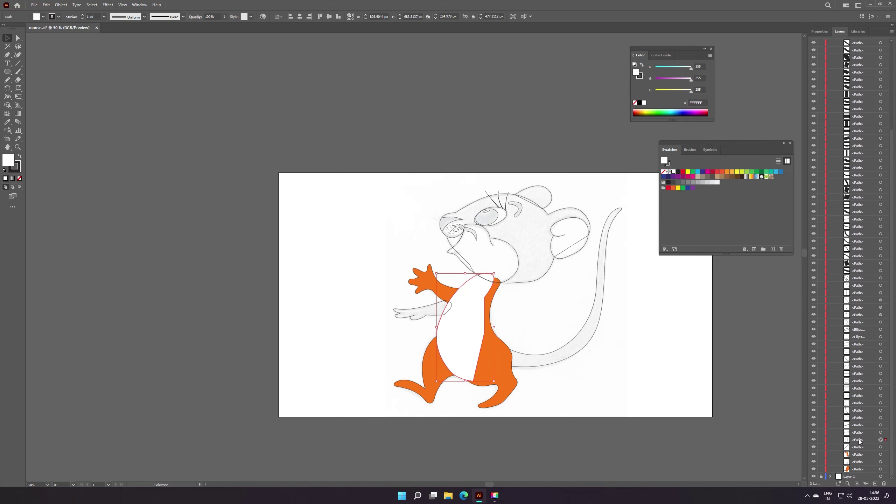
drag(859, 441, 865, 459)
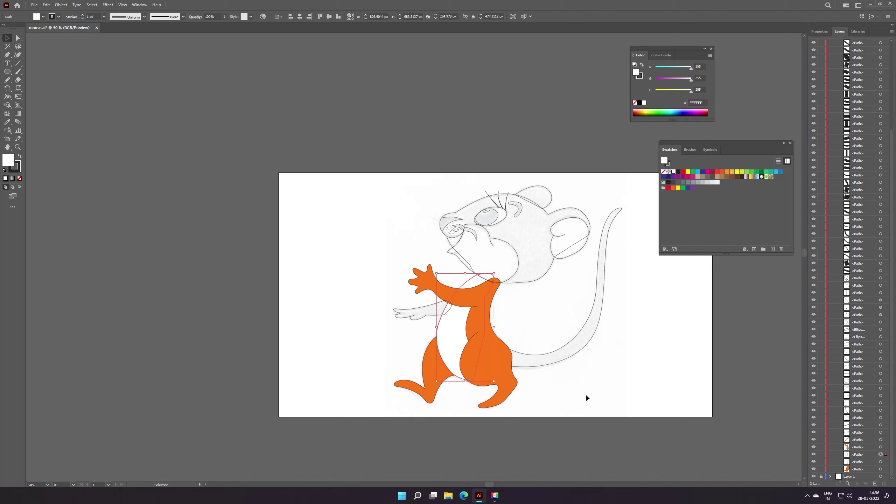
click(626, 398)
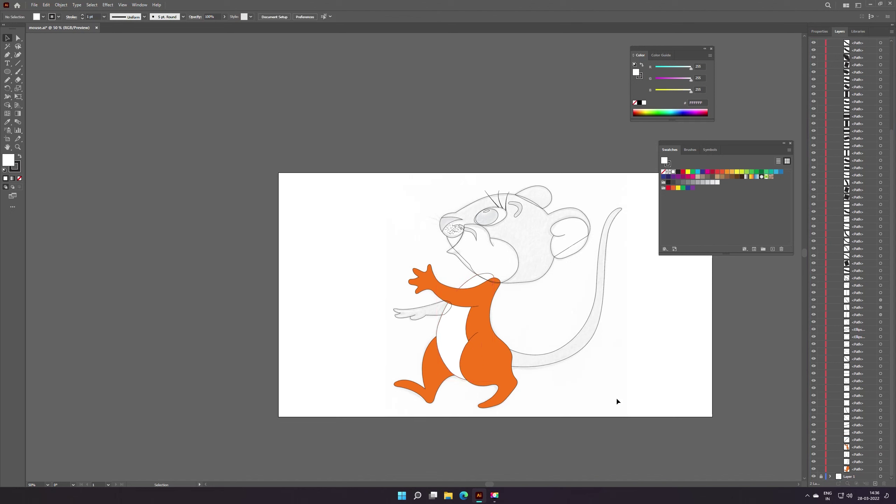
Eyedrop the body's orange onto the lower arm and send it behind the torso
click(420, 310)
key(i)
click(484, 286)
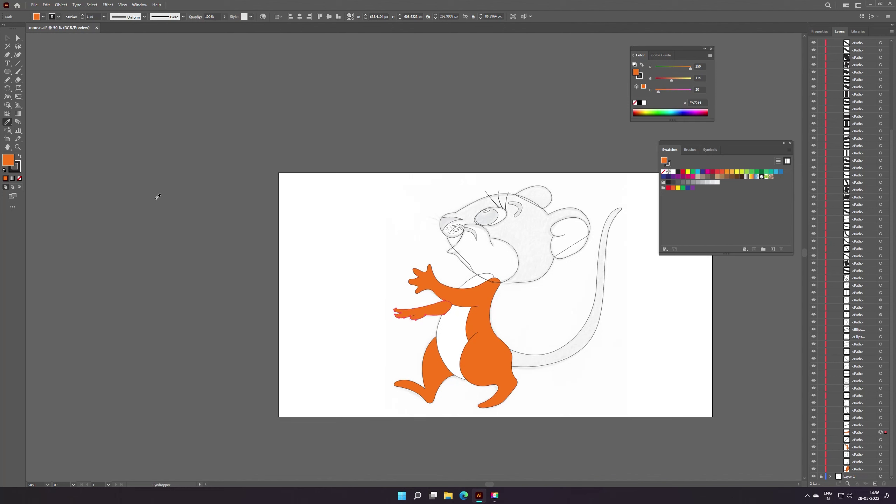
click(7, 39)
click(303, 255)
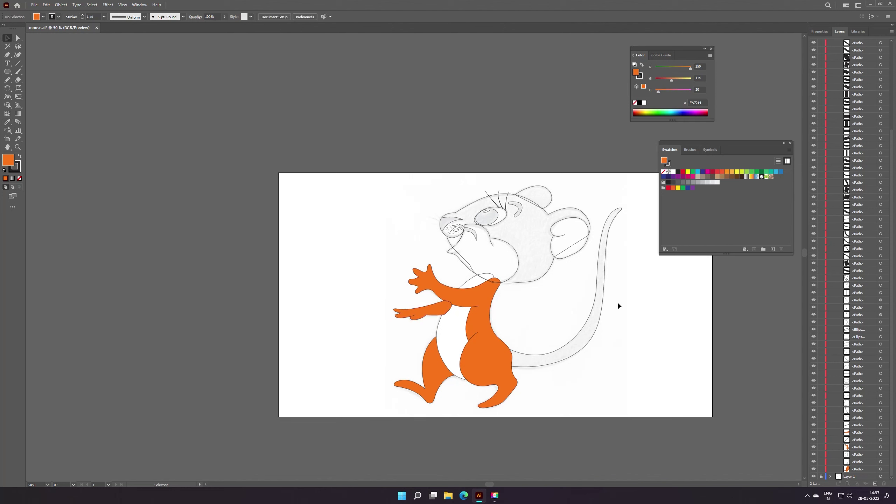
click(434, 316)
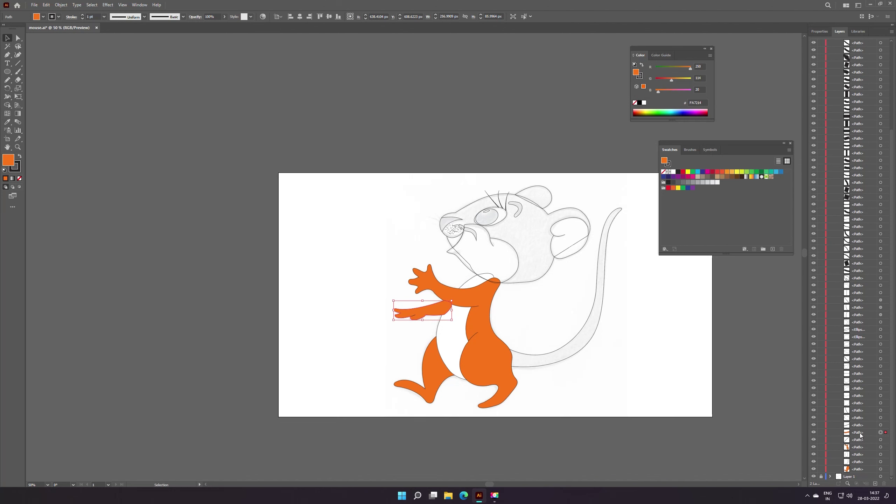
drag(861, 435, 861, 456)
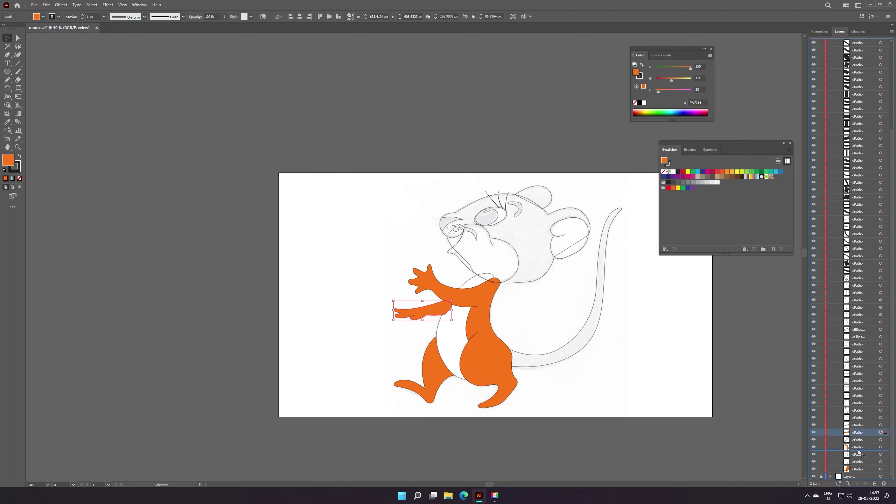
click(670, 375)
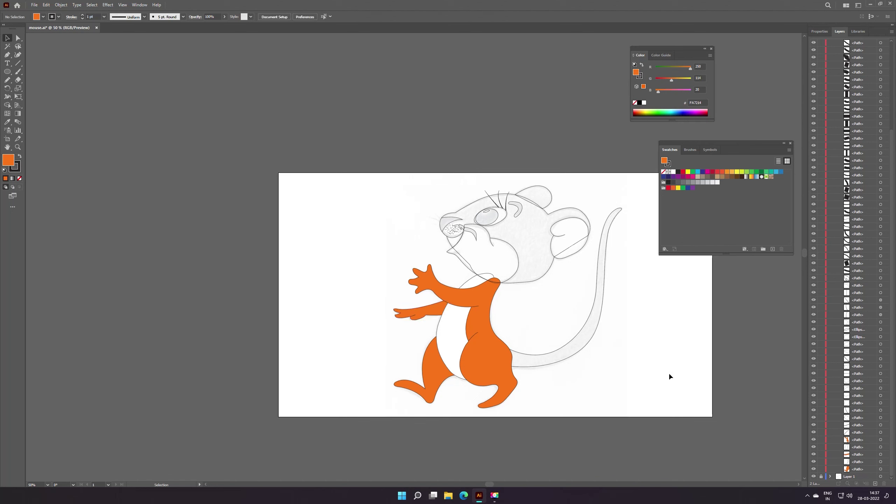
click(569, 347)
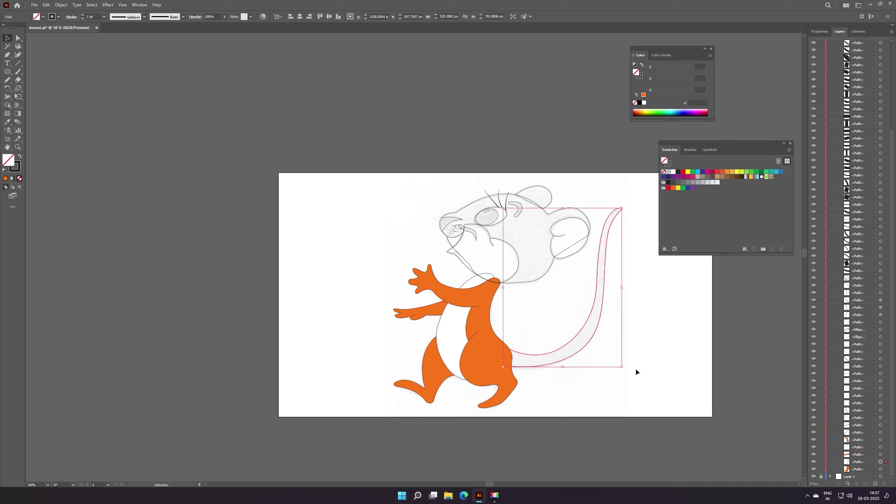
Fill the tail with the body orange, then lower its HSB brightness to burnt orange
key(i)
click(498, 348)
key(v)
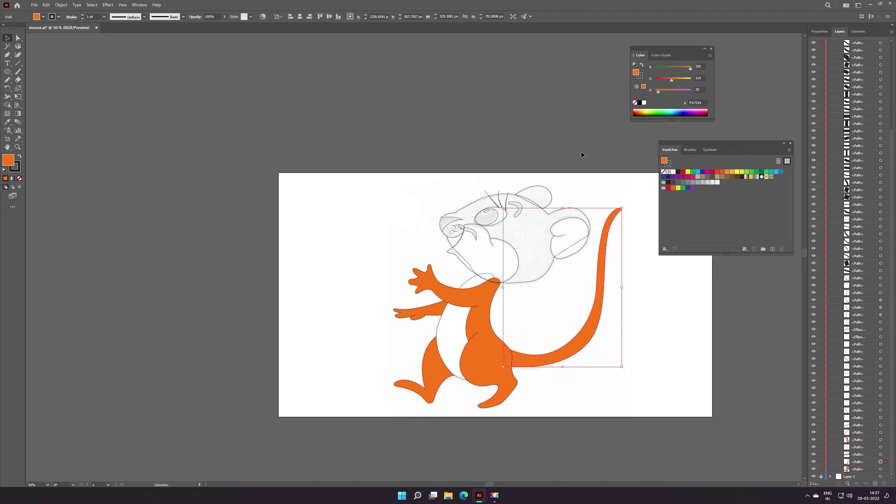
click(711, 57)
click(723, 82)
drag(687, 93, 684, 92)
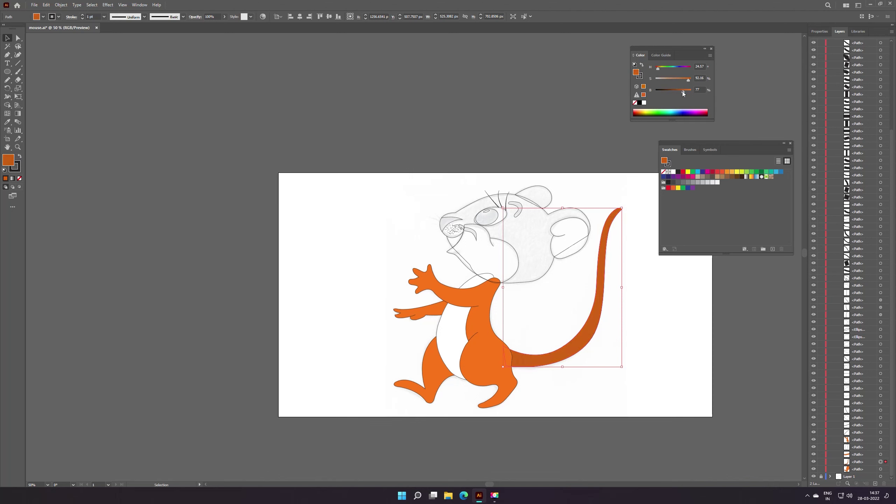
Deselect the tail and select the muzzle shape inside the head
click(658, 292)
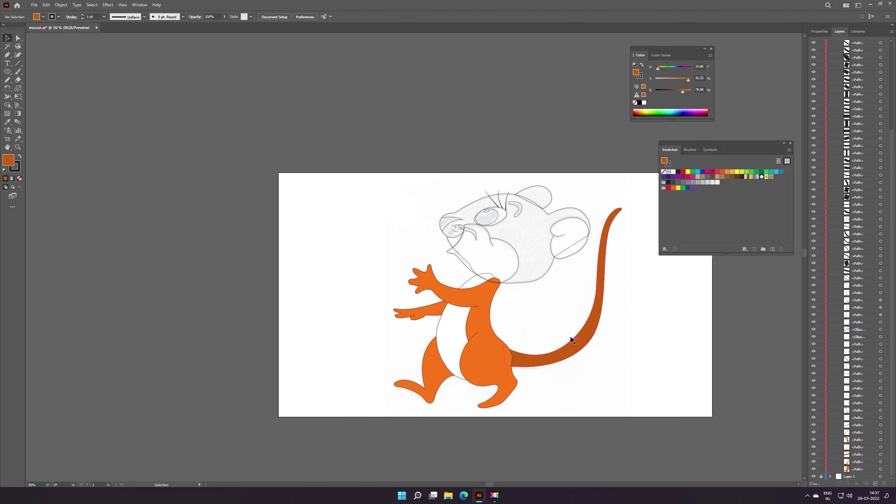
click(529, 284)
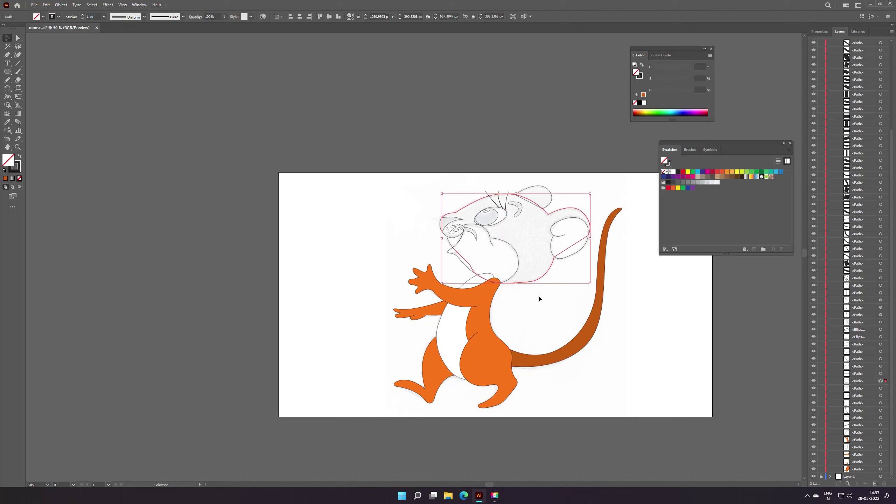
click(515, 247)
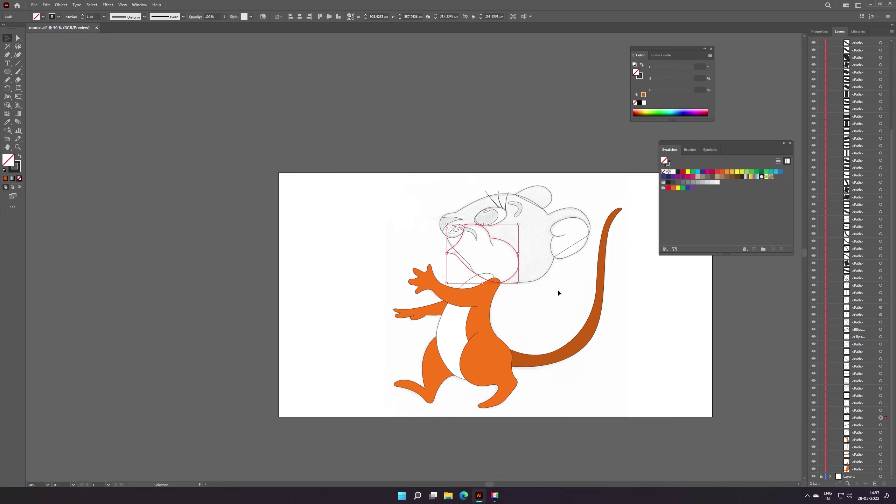
Fill the muzzle white and the head outline with the body orange
key(d)
click(568, 281)
click(540, 282)
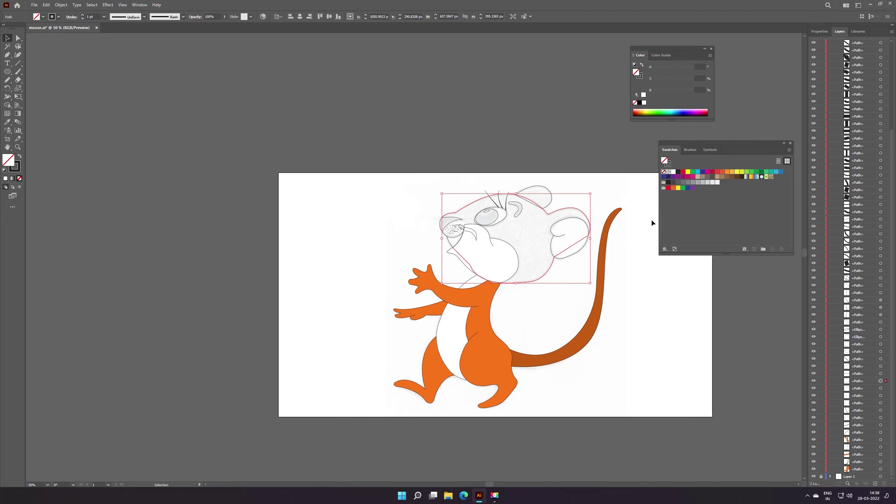
key(i)
click(494, 310)
key(v)
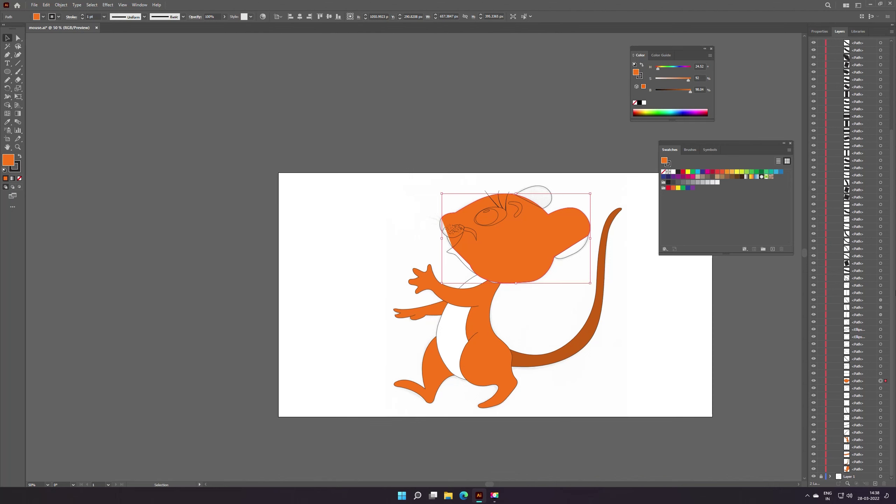
Stack the white muzzle above the orange head and fill the nose dark grey
drag(859, 382, 857, 407)
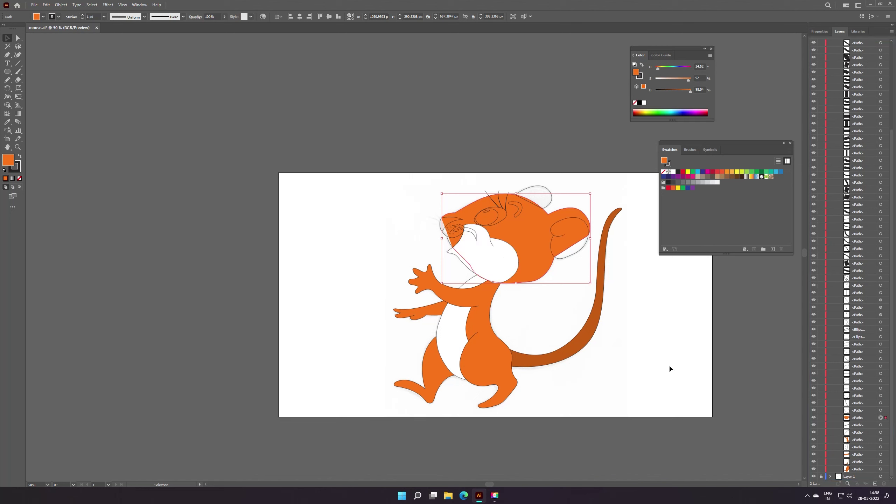
click(597, 362)
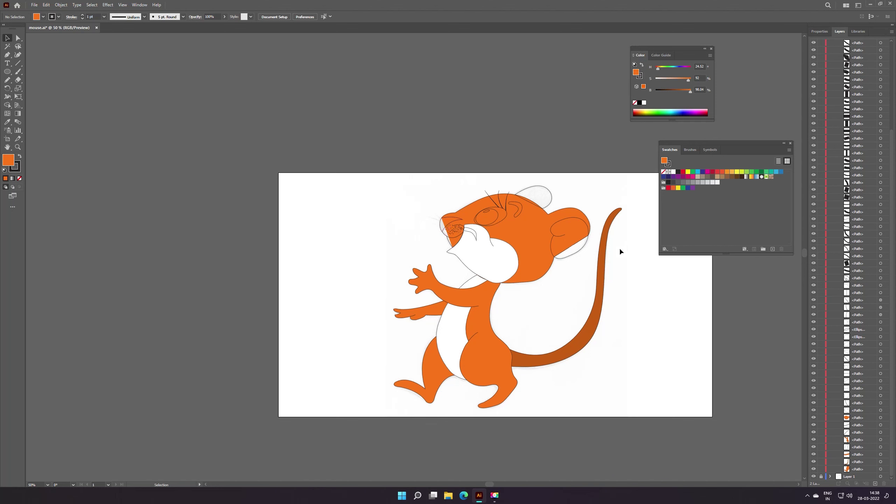
click(441, 227)
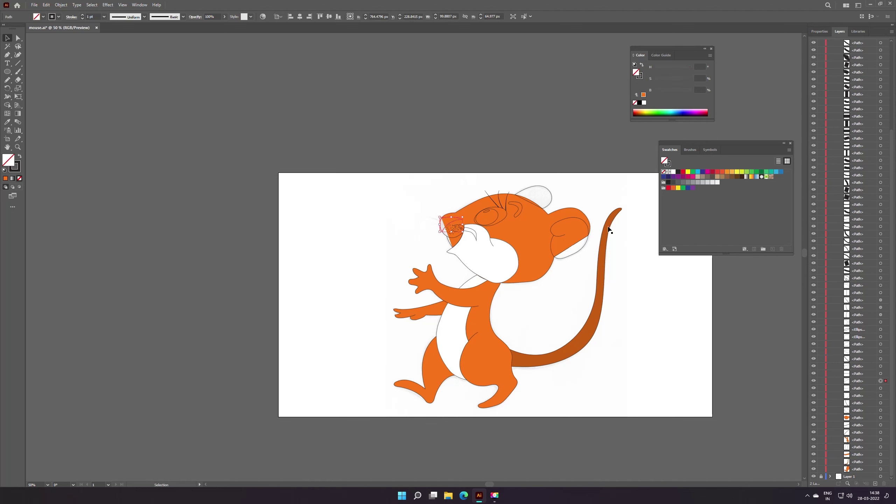
click(673, 182)
Fill the mouth curve and the eyebrow with the dark grey swatch
click(636, 264)
click(506, 244)
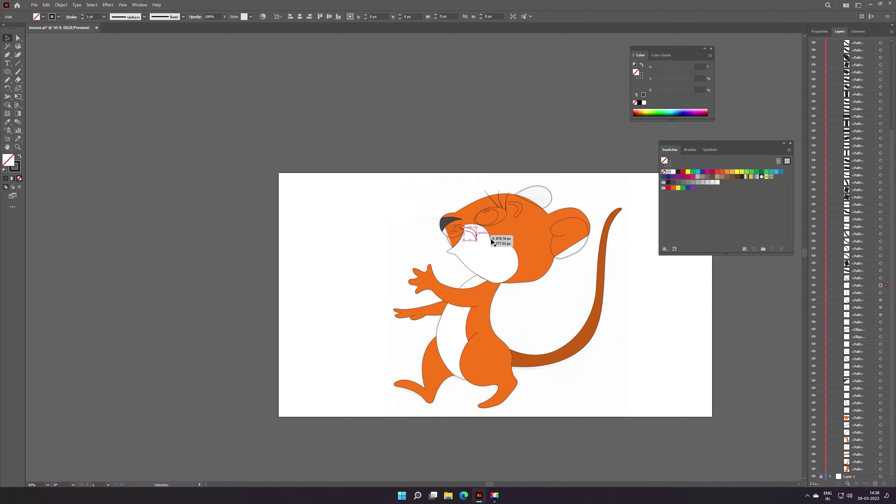
click(674, 182)
click(651, 277)
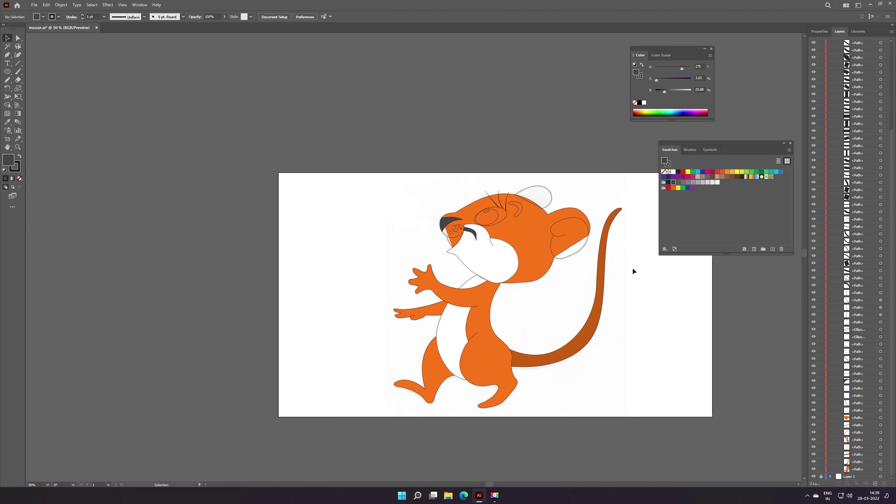
click(522, 214)
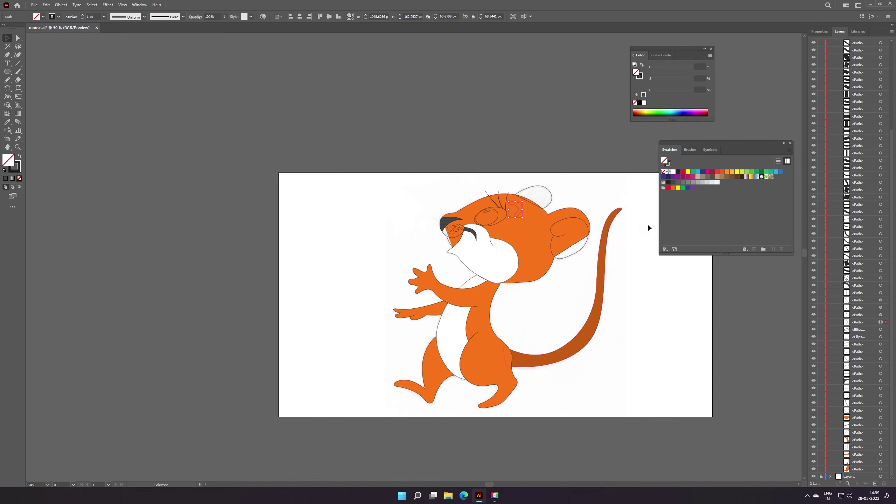
click(671, 183)
click(653, 259)
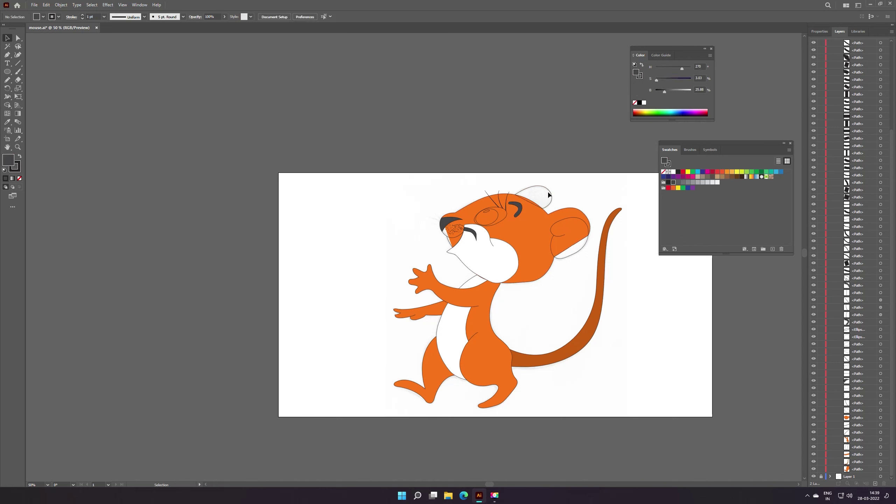
Fill the inner right ear white
click(548, 192)
click(673, 172)
click(653, 259)
click(572, 240)
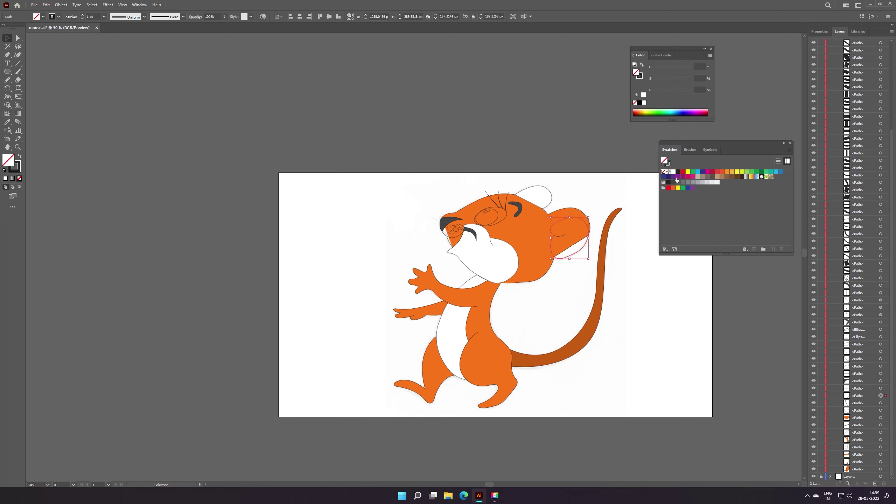
click(673, 172)
click(608, 271)
Fill the eye outline white and the larger eye ellipse light orange, after trying green swatches
click(507, 215)
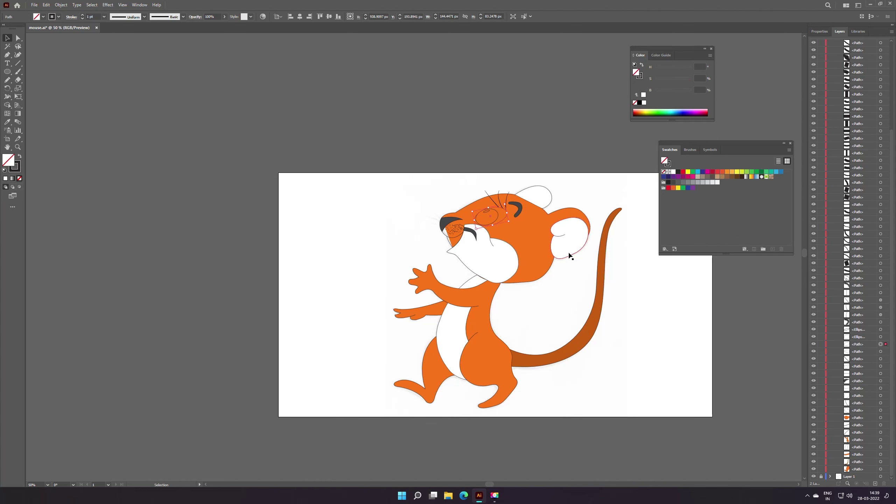
click(674, 172)
click(487, 211)
click(493, 219)
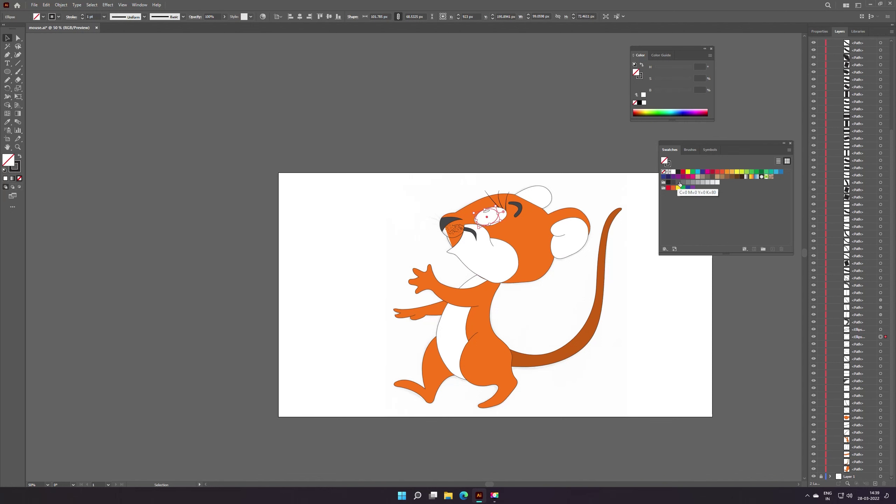
click(766, 172)
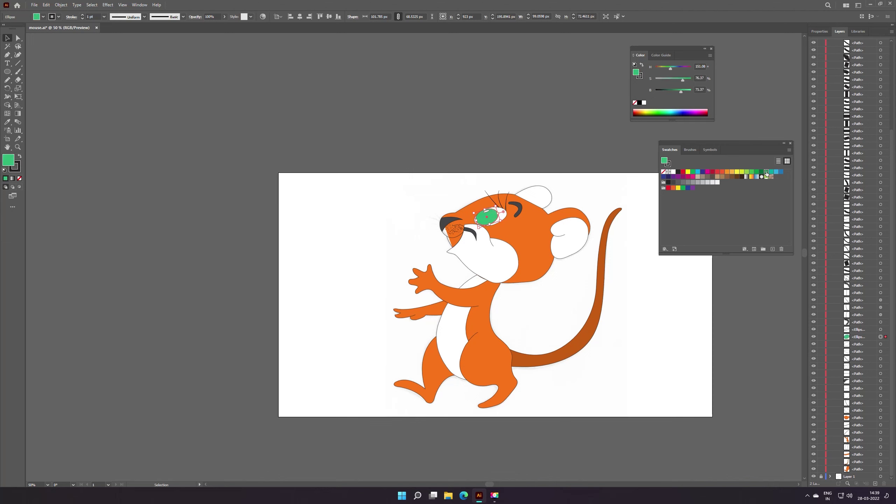
click(743, 172)
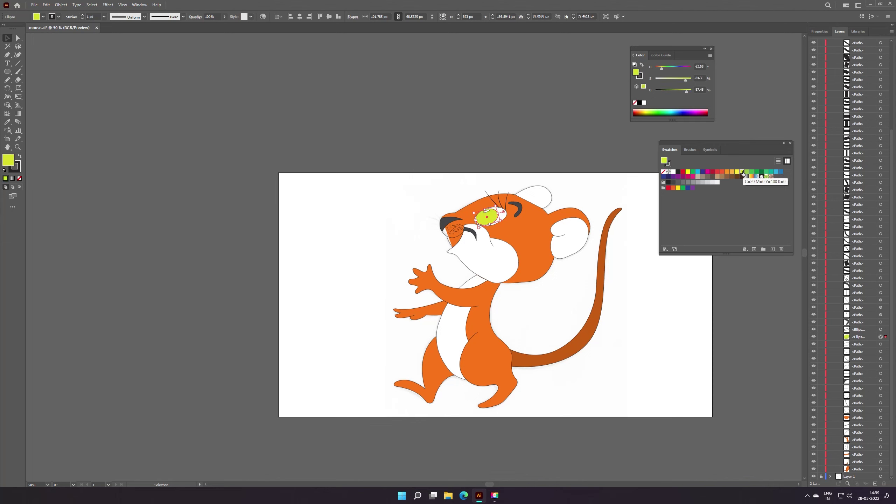
click(732, 172)
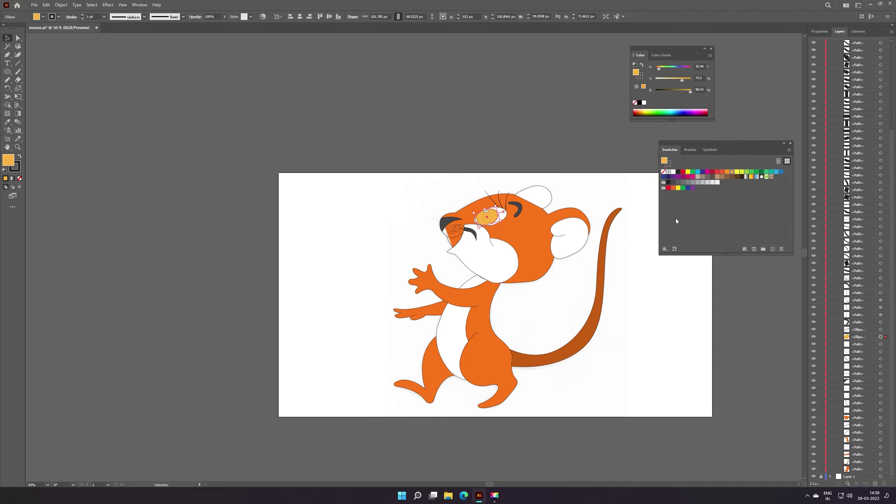
click(665, 281)
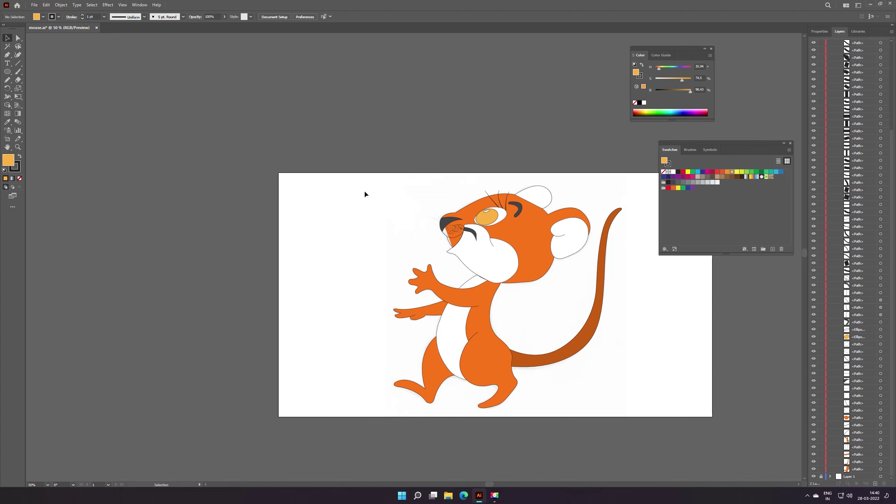
click(34, 5)
Save the mouse document and zoom in on the head
click(46, 72)
key(z)
alt+click(562, 294)
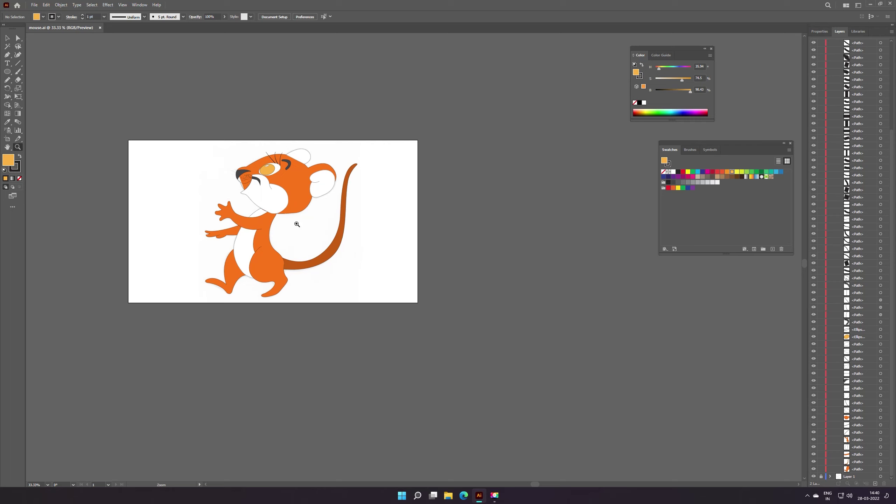
drag(297, 224, 388, 242)
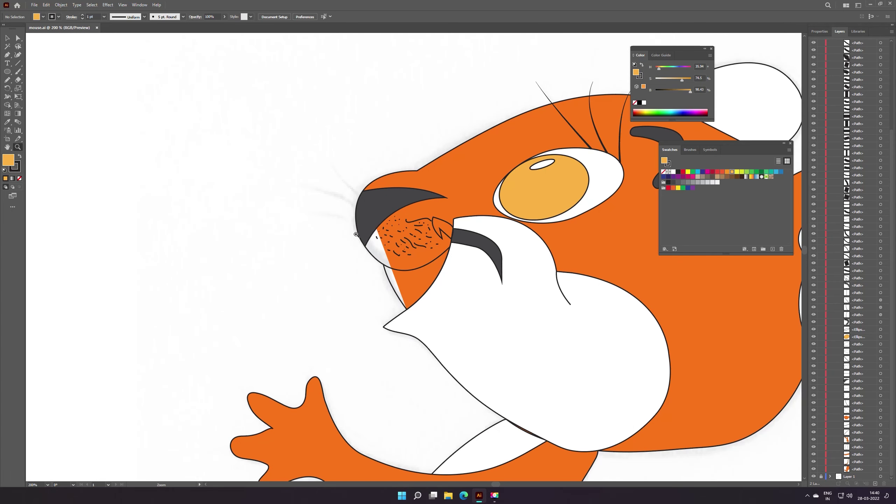
key(v)
Isolate the small shape under the nose and fill it dark grey
click(456, 203)
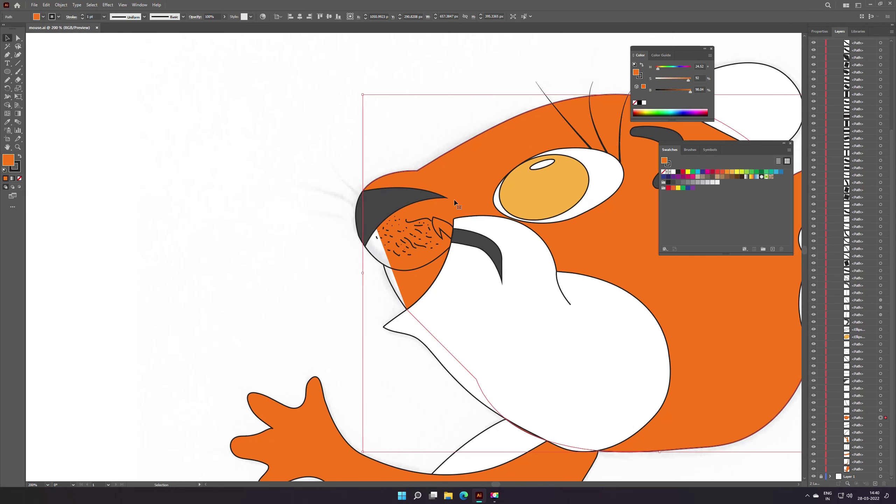
click(374, 257)
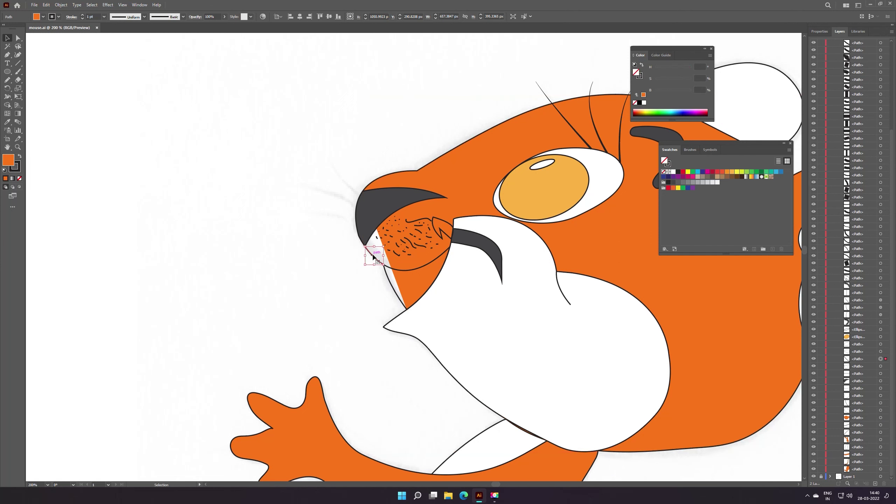
double_click(396, 294)
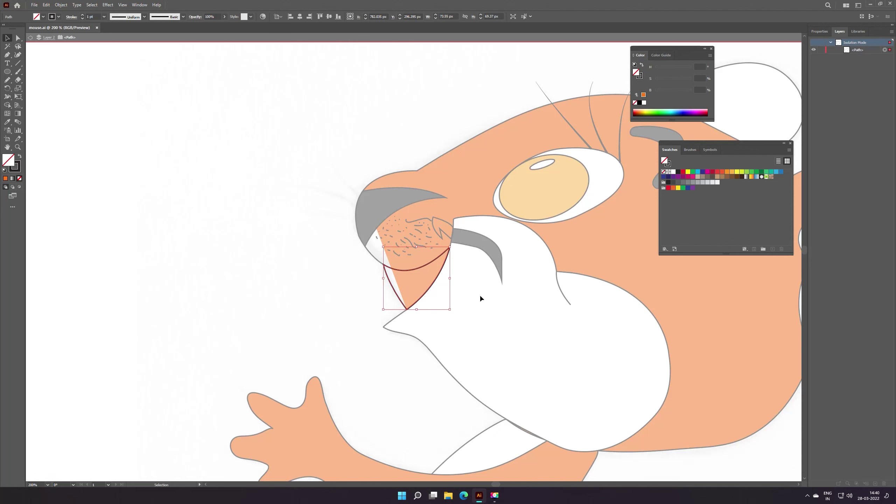
click(675, 183)
double_click(73, 63)
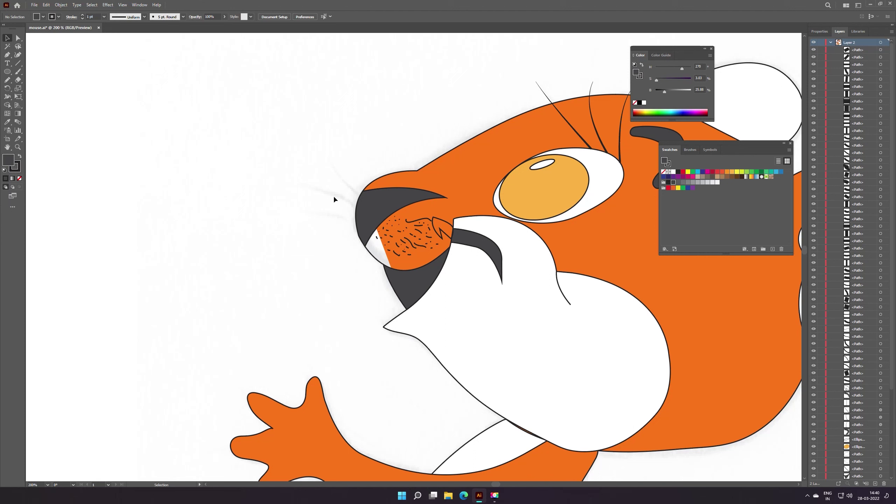
Zoom in on the nose tip and select the mouth and head outlines to try joining them
click(360, 267)
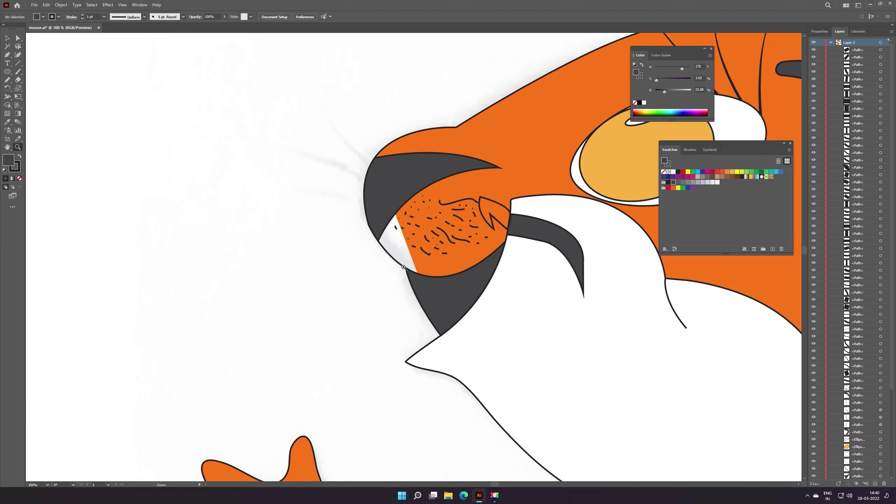
click(353, 259)
click(349, 254)
click(402, 258)
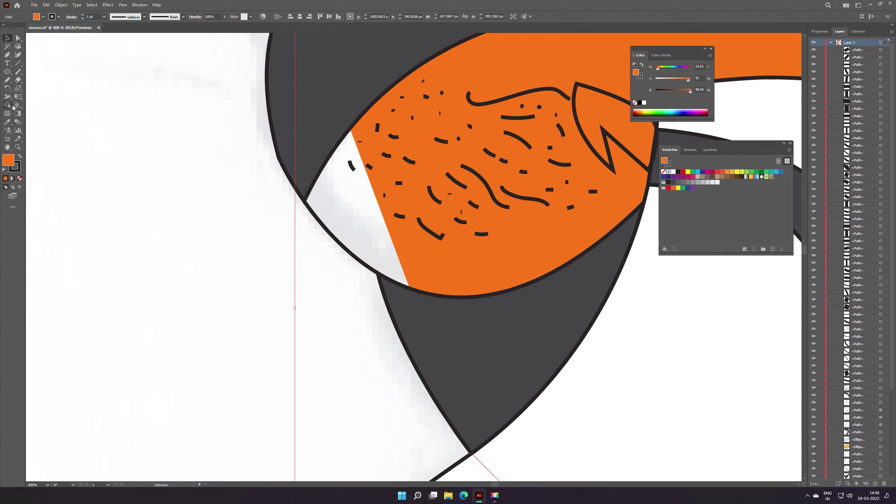
click(8, 123)
key(v)
click(331, 238)
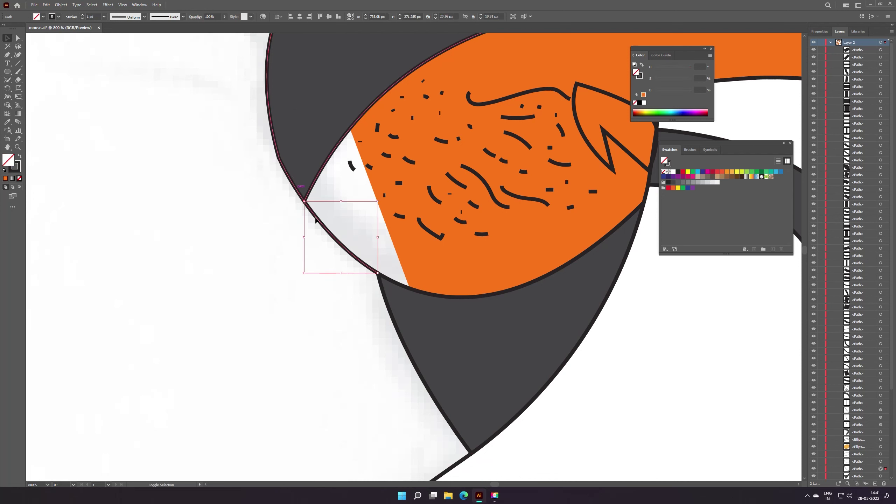
shift+click(283, 227)
key(j)
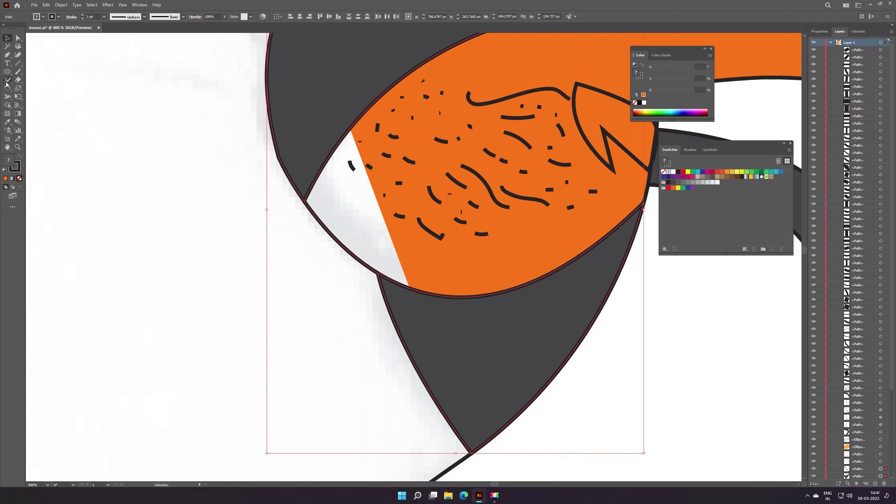
Nudge a short fur mark on the orange muzzle slightly and reframe around the cheek
key(z)
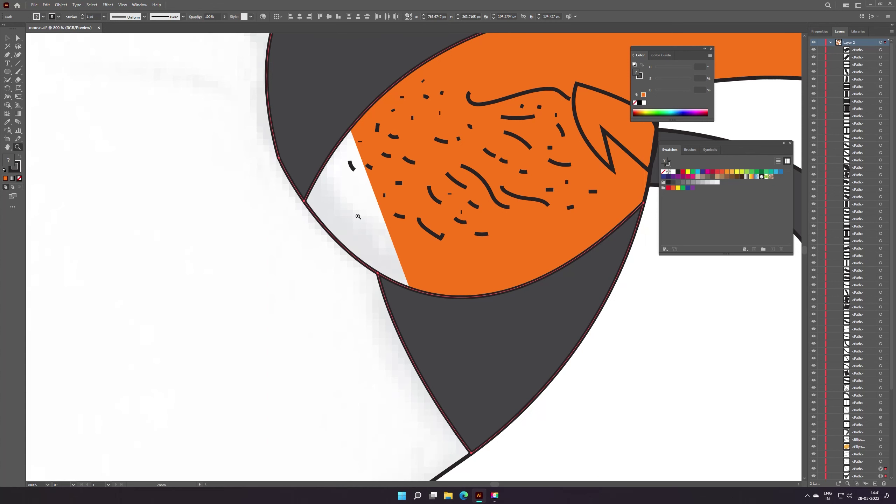
alt+click(474, 324)
alt+click(445, 260)
key(v)
click(391, 141)
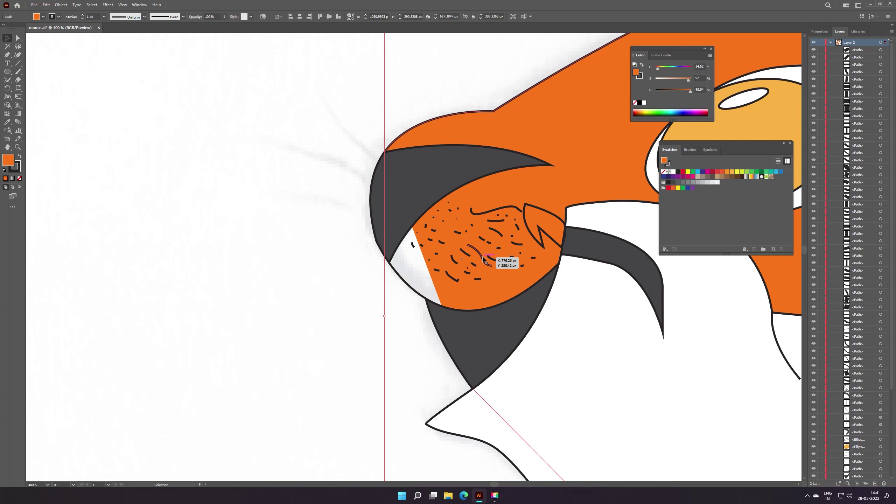
drag(484, 259, 485, 260)
key(z)
alt+click(426, 260)
click(367, 247)
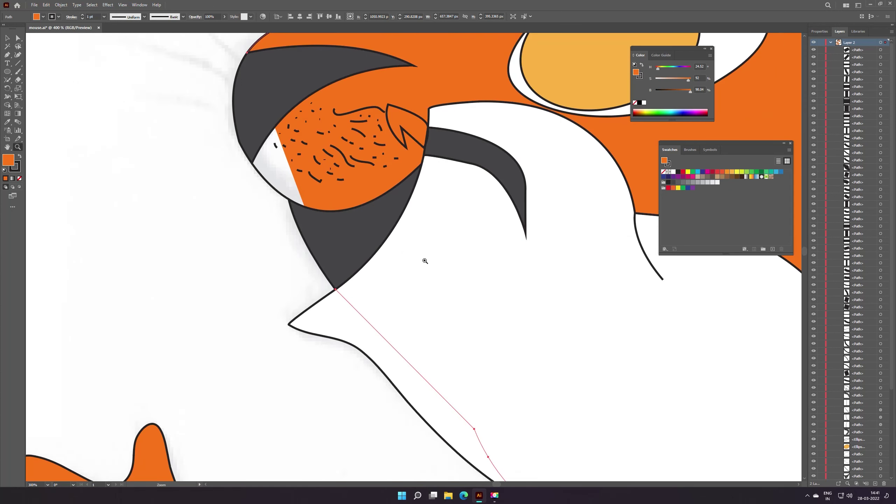
alt+click(397, 249)
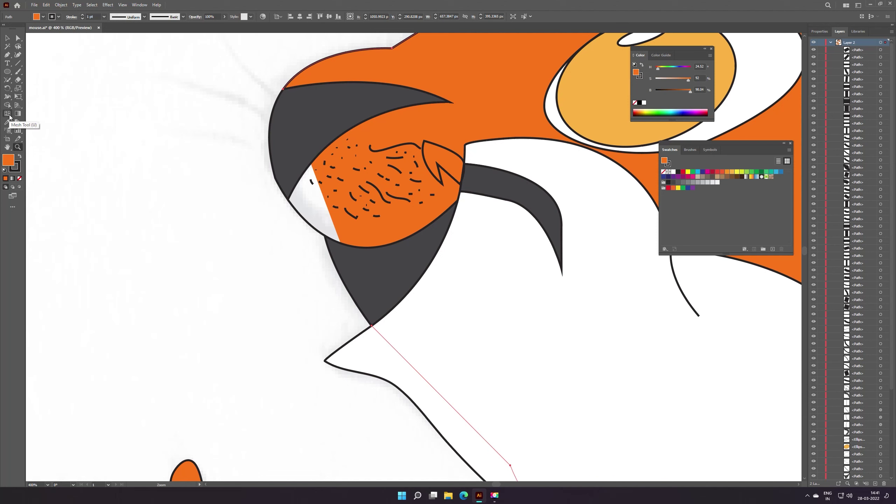
click(7, 55)
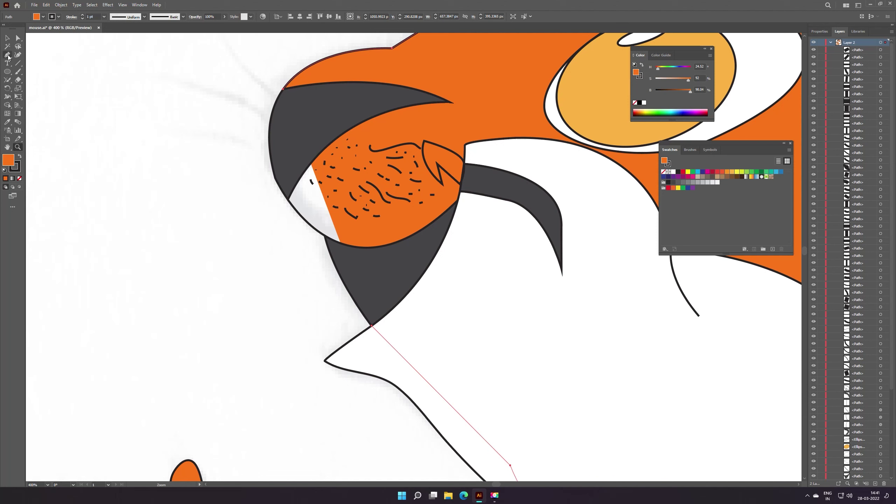
Draw an unfilled curved path from the mouth's lower corner up to the nose tip
click(372, 326)
click(325, 235)
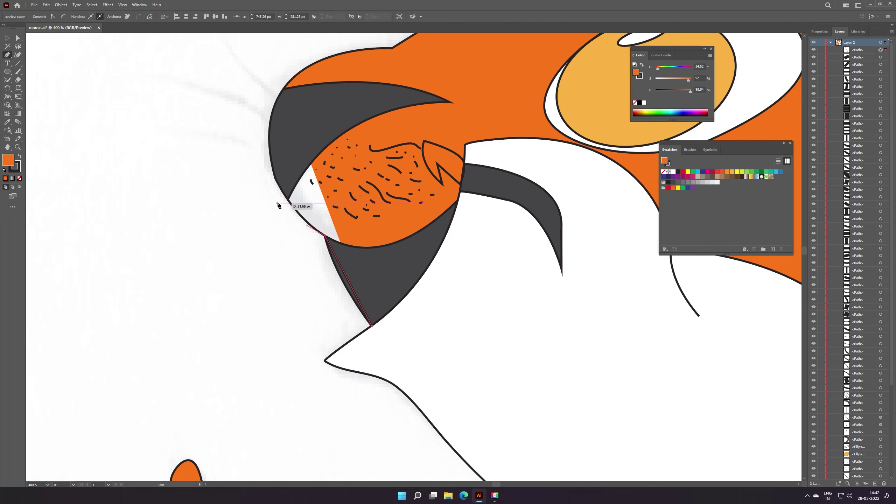
drag(288, 202, 293, 206)
key(slash)
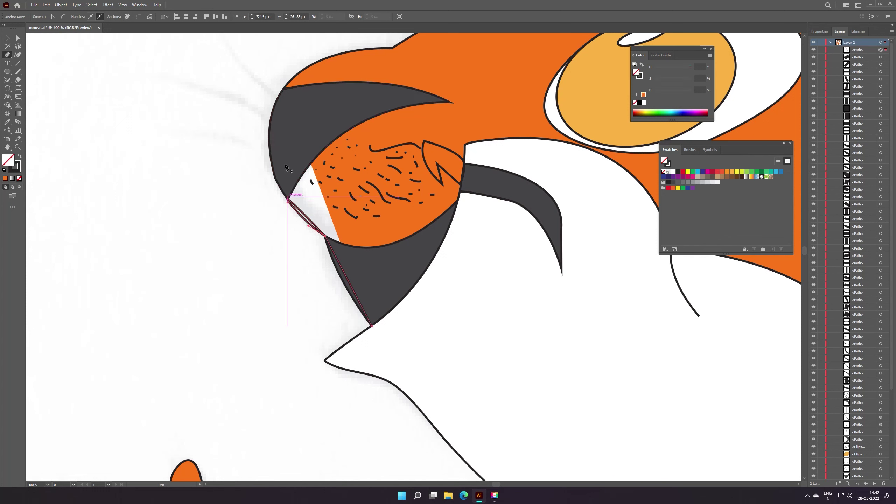
mouse_move(293, 205)
mouse_down()
mouse_move(287, 199)
mouse_move(302, 227)
mouse_up()
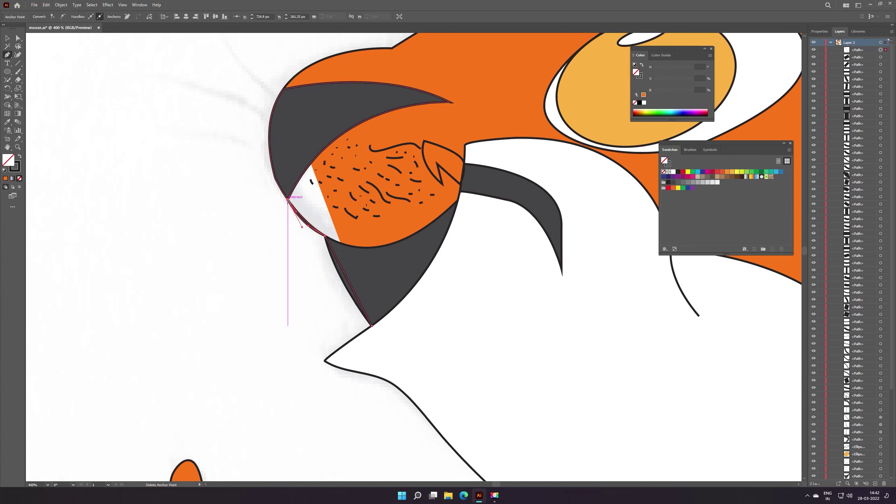
drag(289, 191, 289, 202)
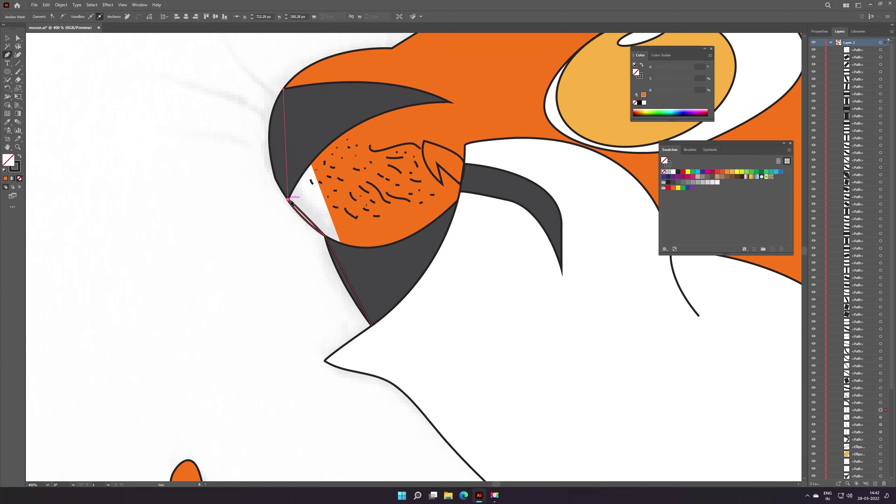
key(v)
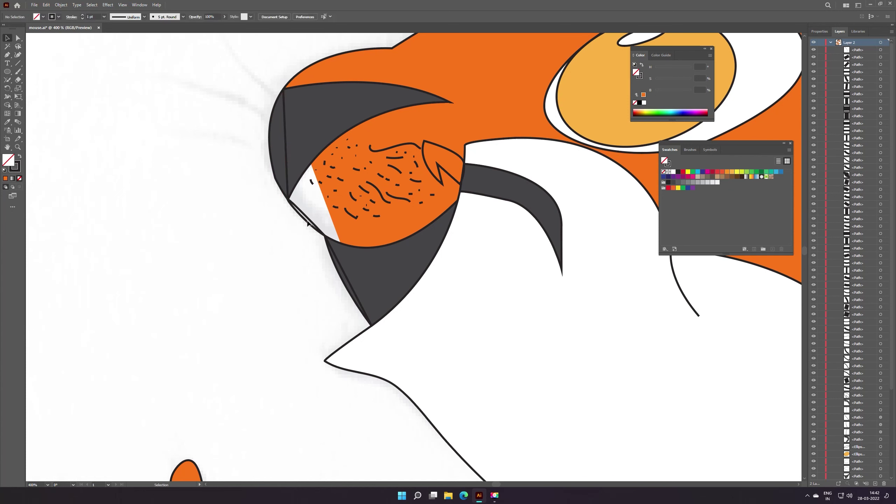
click(334, 221)
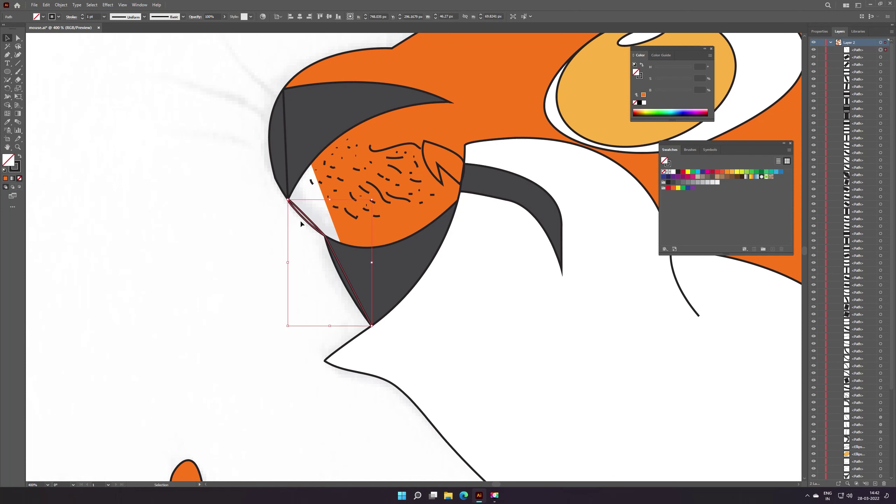
key(a)
click(335, 227)
key(v)
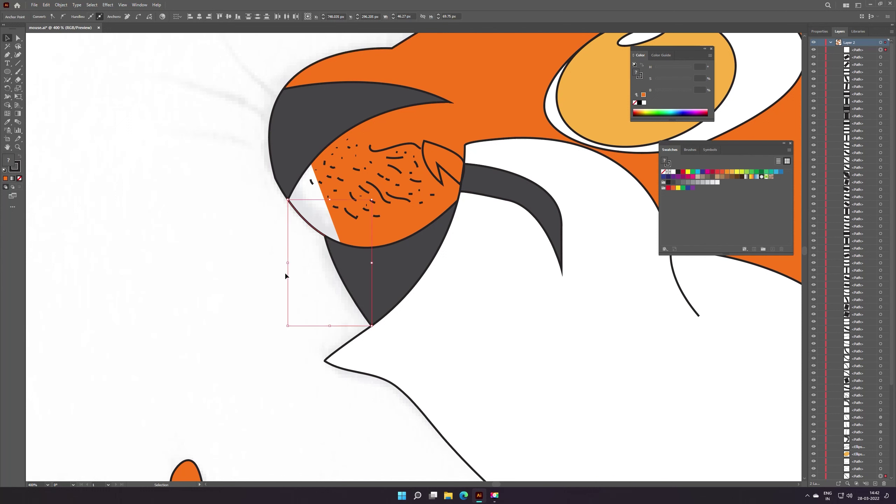
click(295, 286)
Redraw the mouth-edge curve and add a straight line from the nose top to below its tip
click(7, 54)
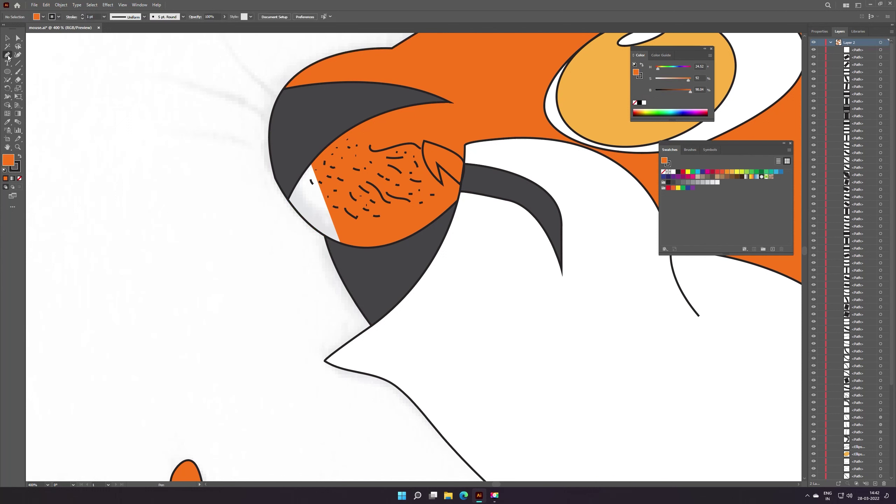
click(371, 325)
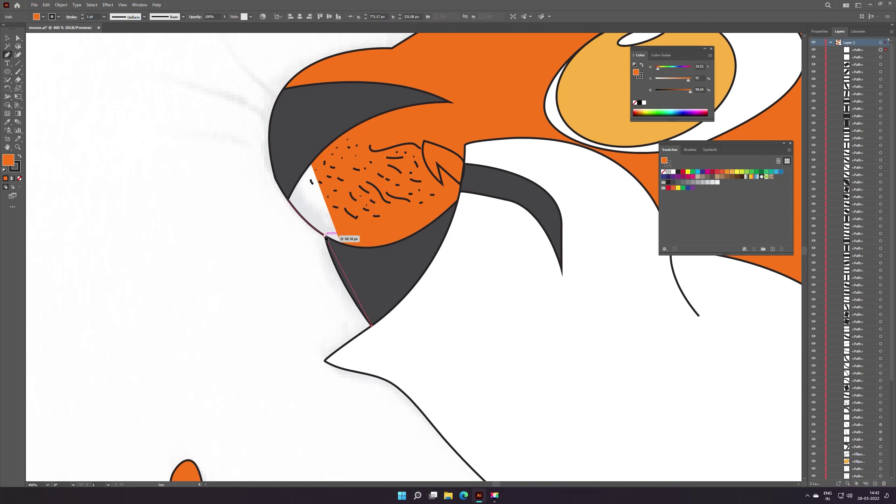
click(325, 236)
drag(288, 200, 286, 192)
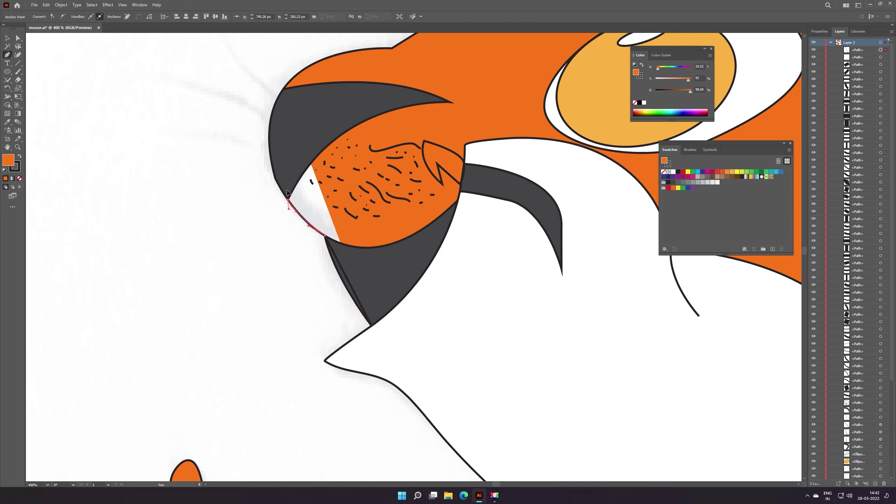
click(283, 89)
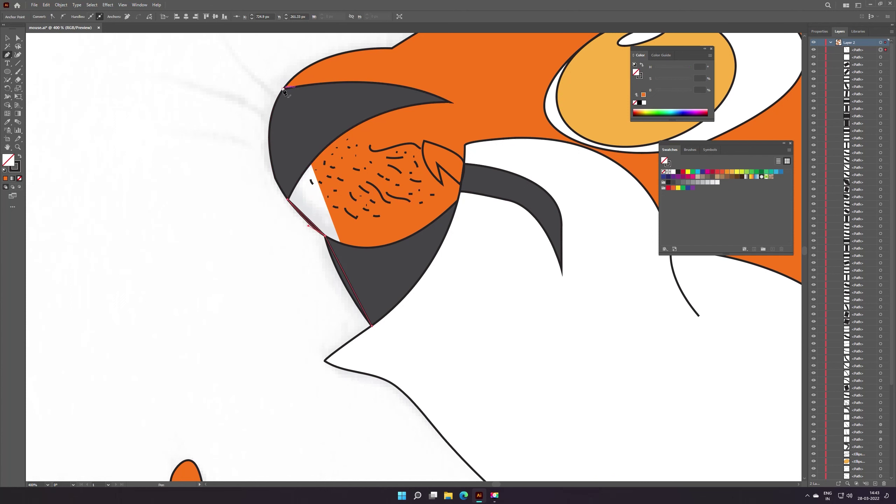
click(288, 200)
key(v)
Join the muzzle outline and head outline pieces into one continuous path
click(317, 223)
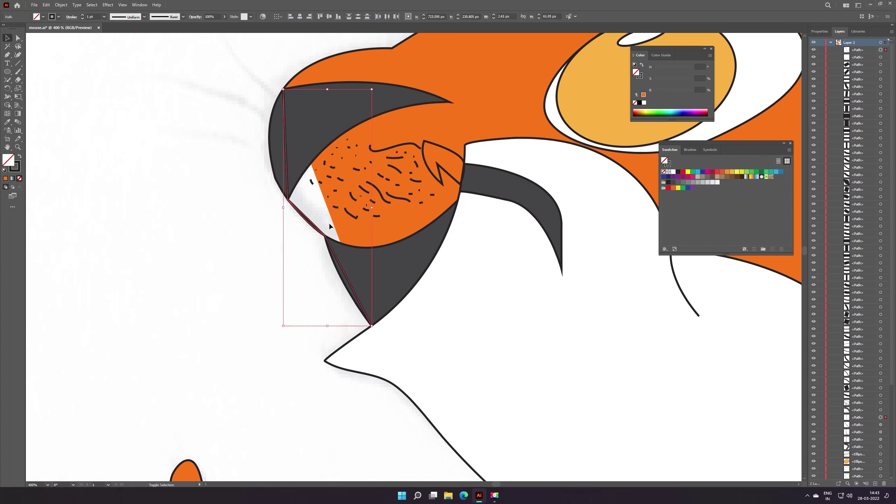
shift+click(302, 72)
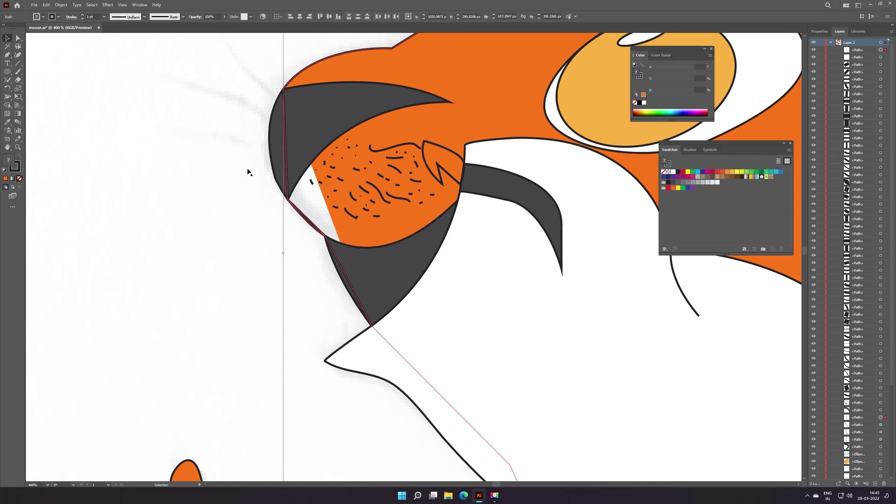
click(6, 82)
drag(288, 200, 292, 218)
key(v)
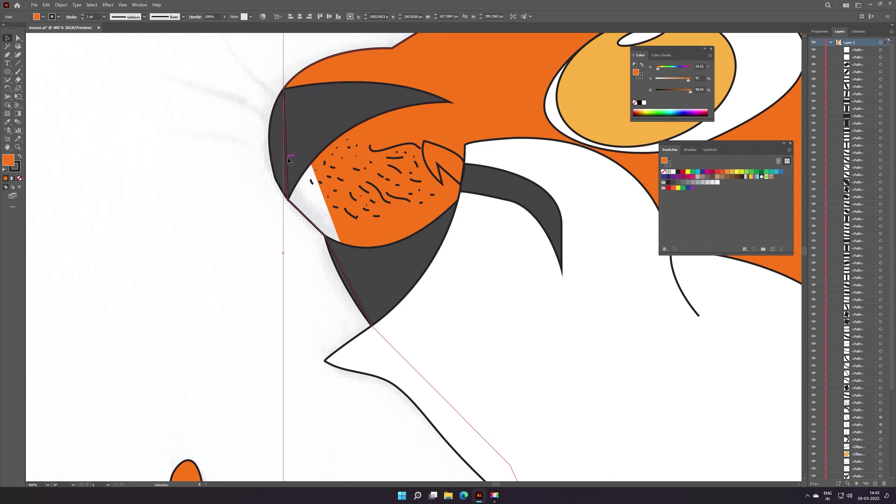
shift+click(289, 169)
click(7, 80)
drag(285, 92, 287, 123)
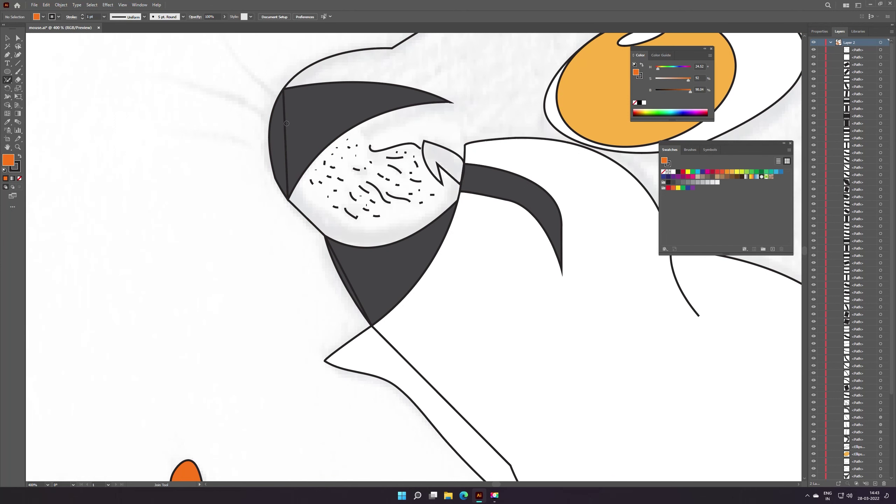
Bring the whole head into view and fill the joined head outline orange
scroll(260, 160, down, 2)
scroll(378, 237, down, 1)
scroll(435, 314, down, 1)
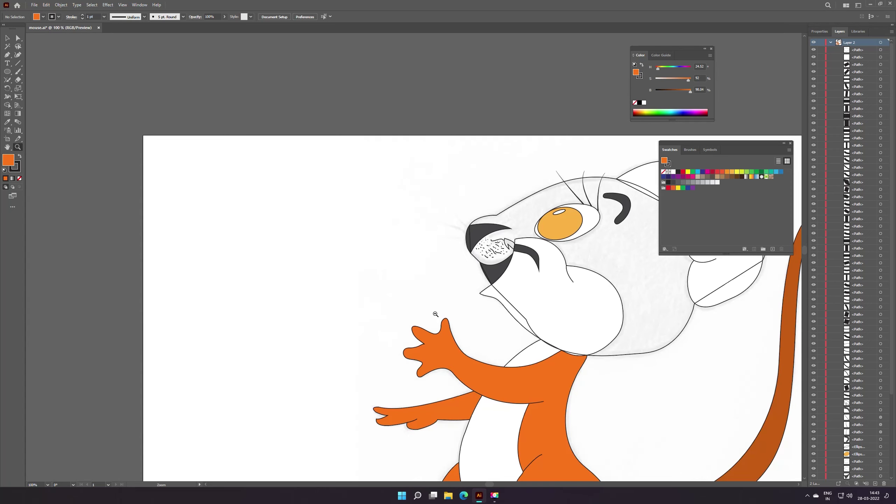
drag(542, 296, 255, 243)
key(v)
click(329, 195)
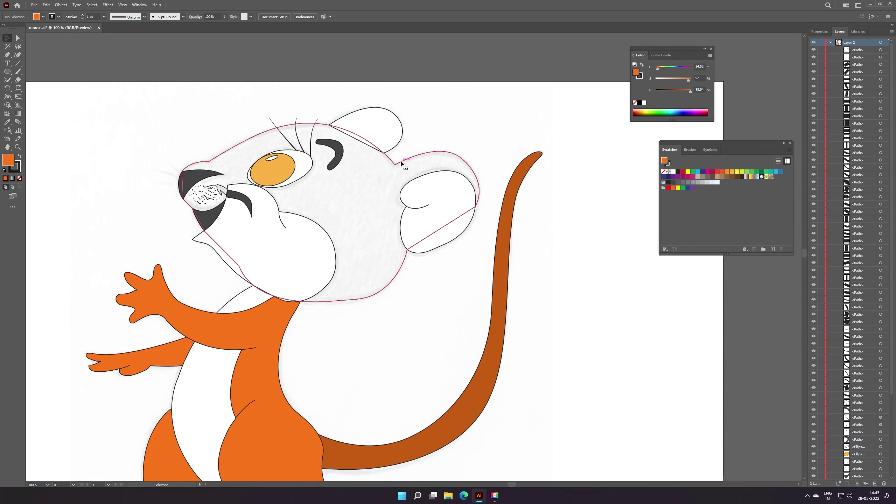
key(i)
click(274, 320)
key(v)
click(82, 143)
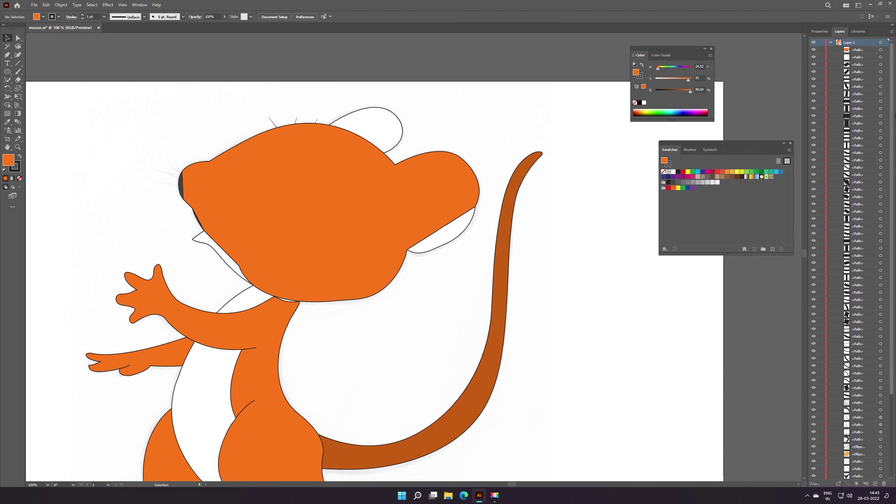
Move the orange head onto a new Layer 3 with Paste in Place
click(410, 186)
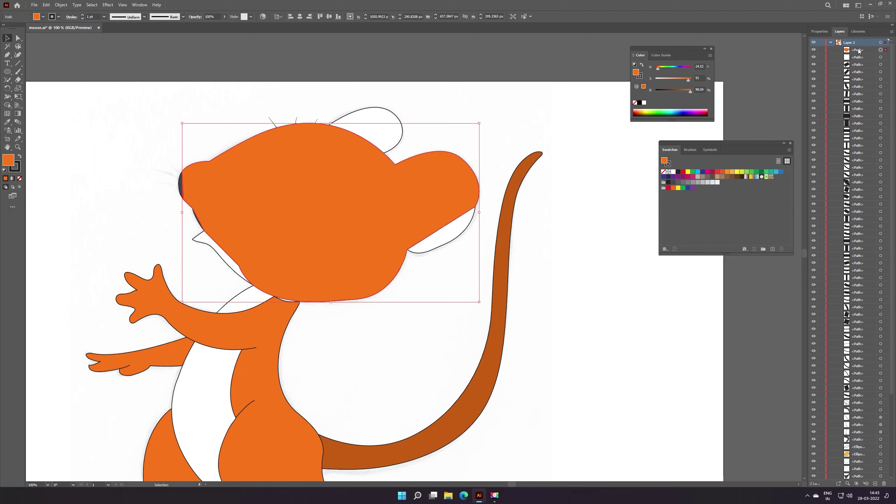
click(859, 50)
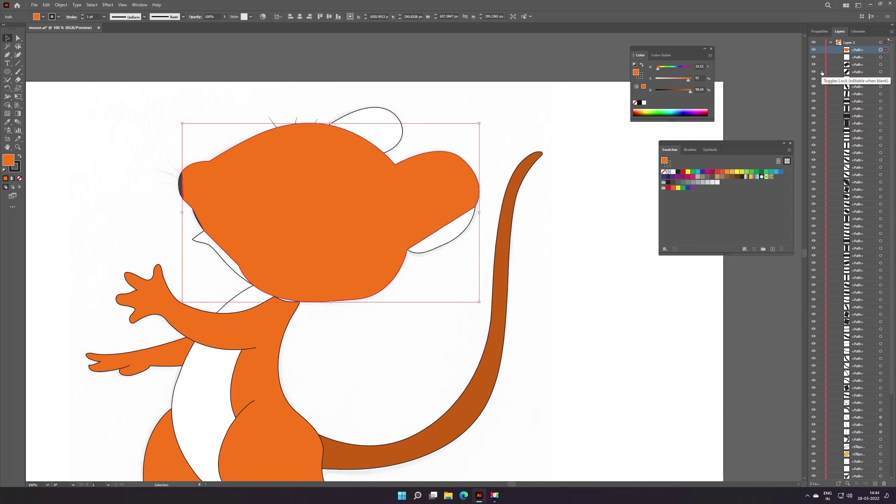
key(Delete)
click(831, 42)
click(875, 484)
key(ctrl+f)
click(608, 407)
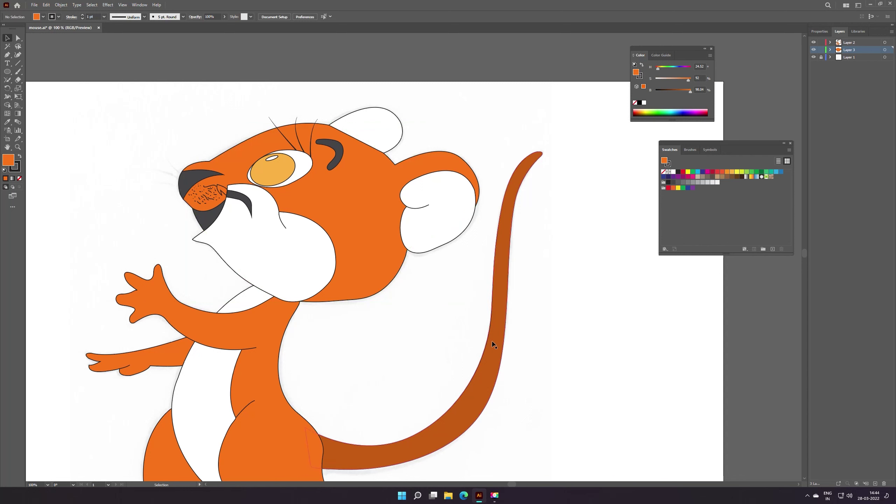
Cut the back ear and paste it in place on a new Layer 4
click(400, 141)
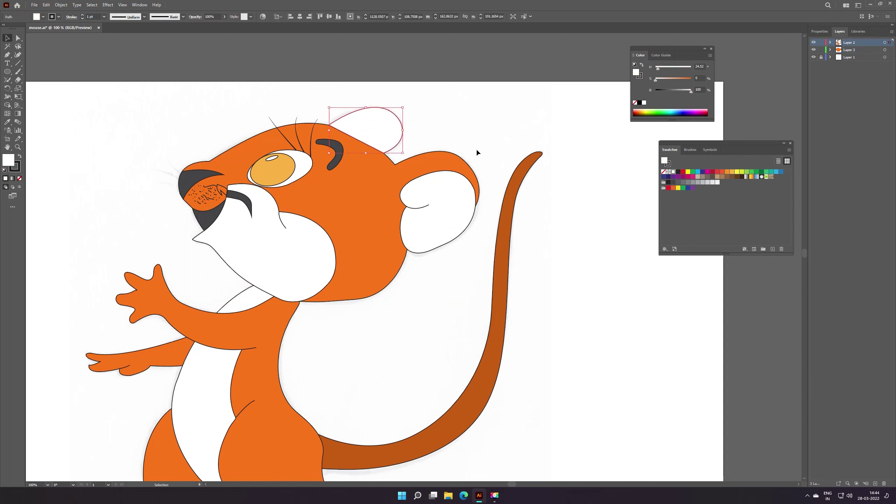
click(831, 43)
key(ctrl+shift+a)
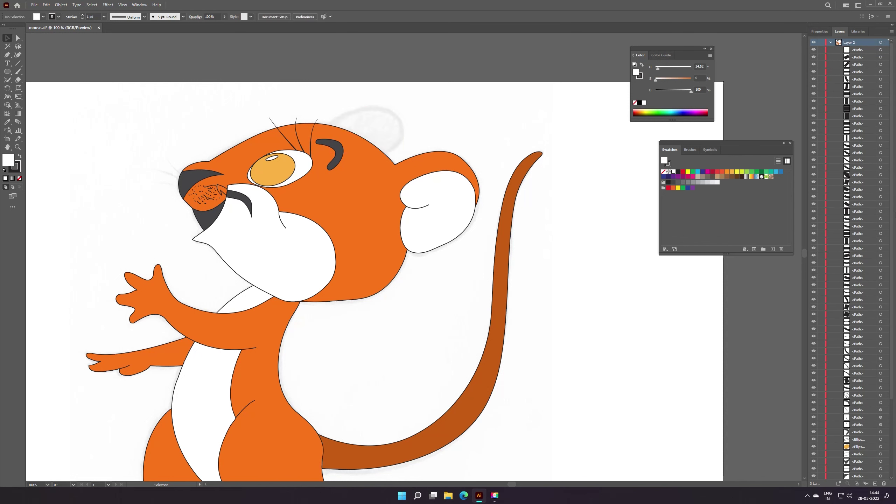
click(831, 42)
click(852, 50)
click(875, 484)
key(ctrl+f)
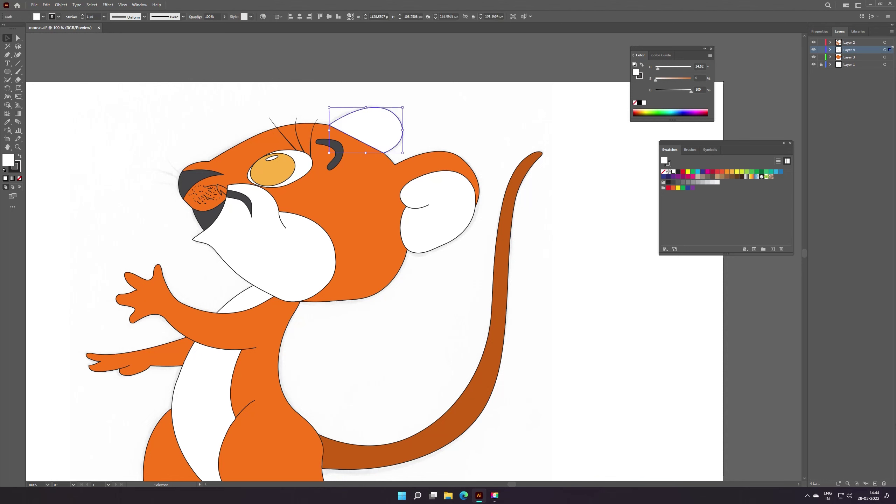
click(613, 416)
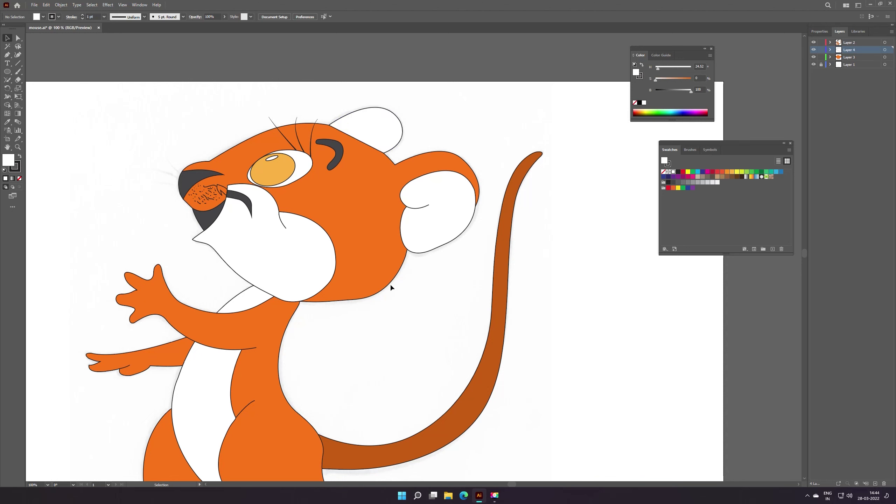
Reorder the layers so the back ear's layer sits beneath the head's Layer 3
click(359, 122)
click(438, 126)
click(388, 151)
click(425, 159)
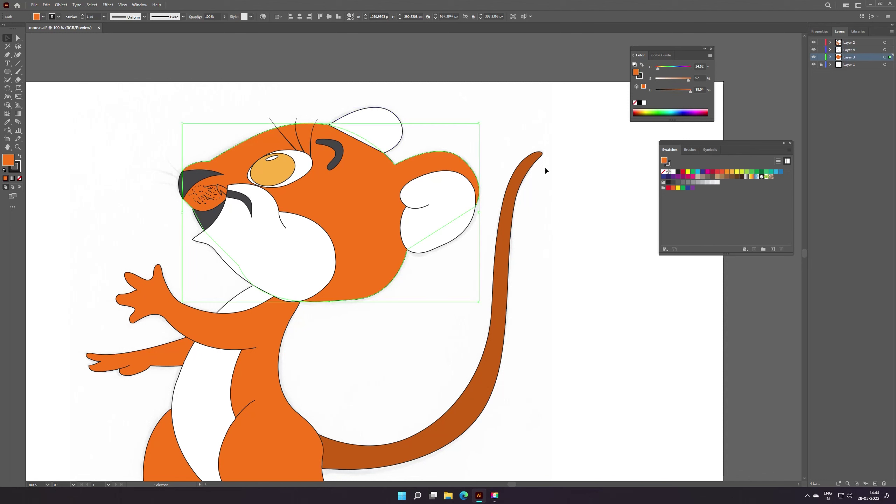
click(584, 184)
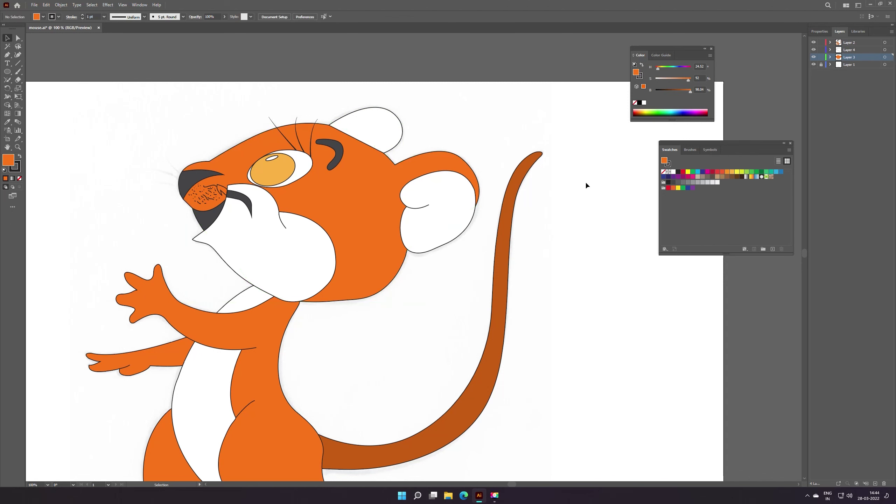
drag(865, 50, 858, 61)
Zoom in on the nose and select the head path beside it
key(z)
click(207, 215)
click(430, 261)
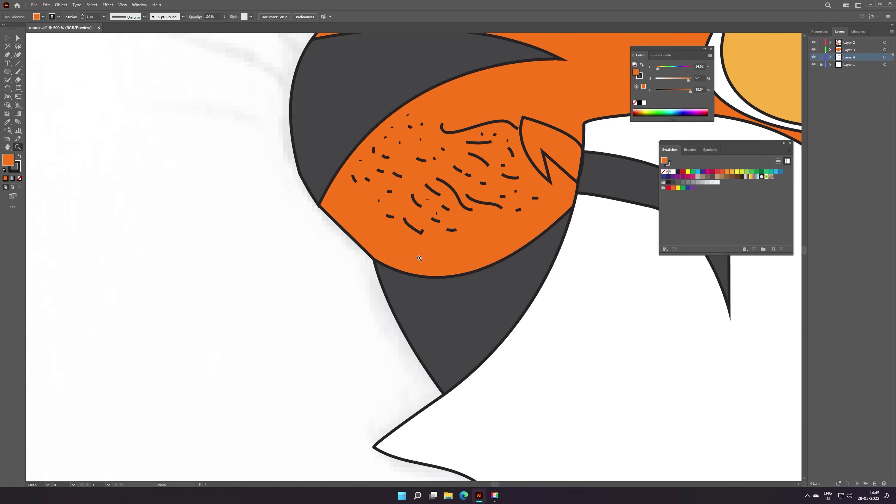
click(7, 38)
click(335, 210)
Redraw the head's left edge with the Pencil to follow the dark nose, then view the whole artboard
drag(7, 79, 20, 90)
drag(374, 260, 312, 201)
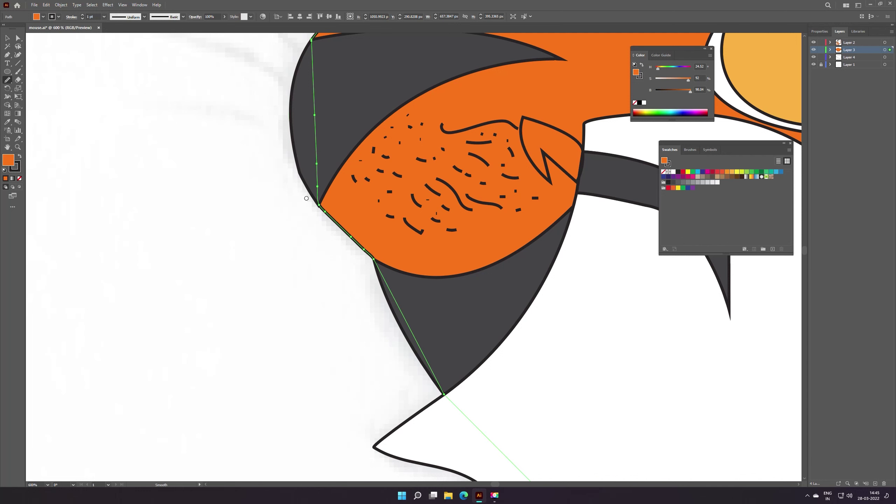
key(z)
alt+click(310, 214)
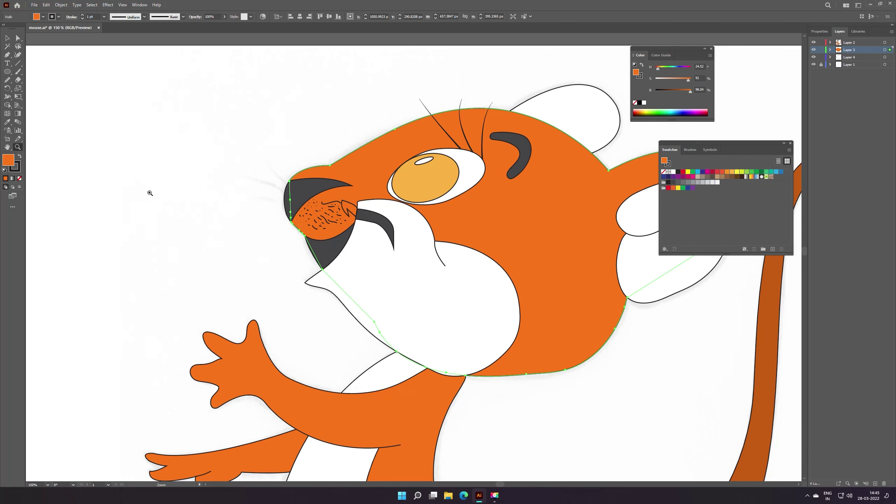
key(ctrl+shift+a)
alt+click(492, 268)
alt+click(432, 304)
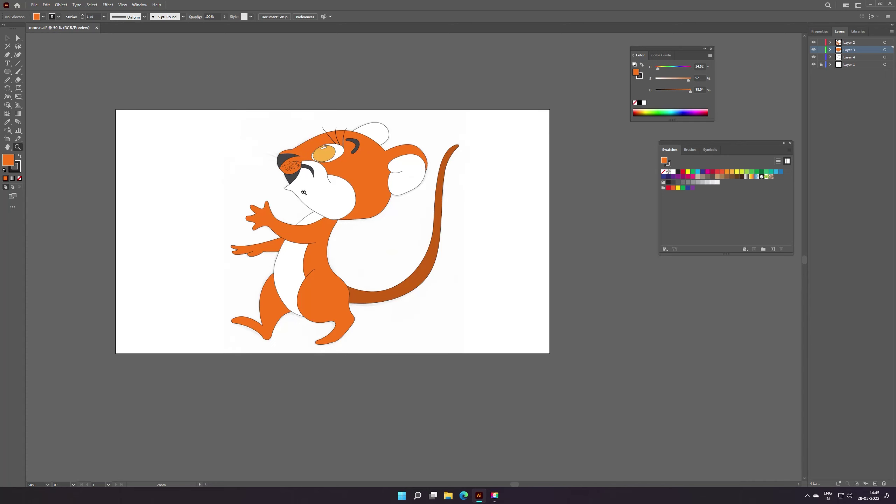
Swap the eye ellipse's fill to dark grey and deselect it
key(v)
click(335, 153)
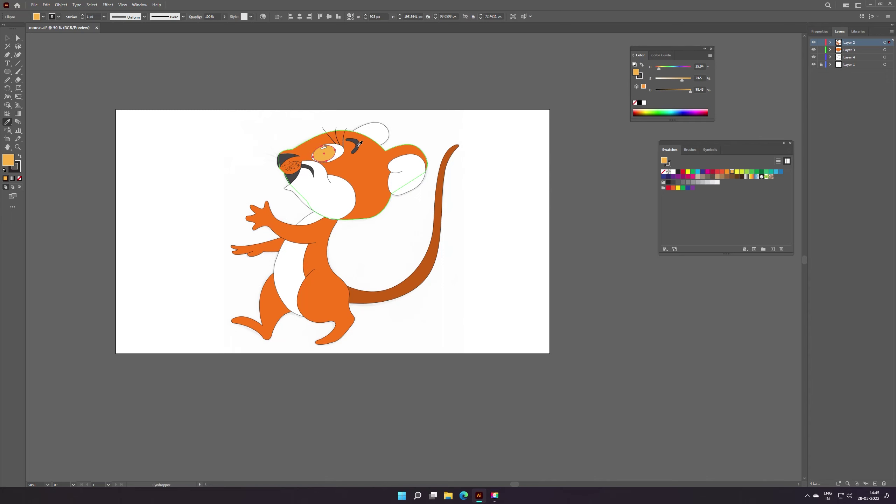
key(shift+x)
click(161, 148)
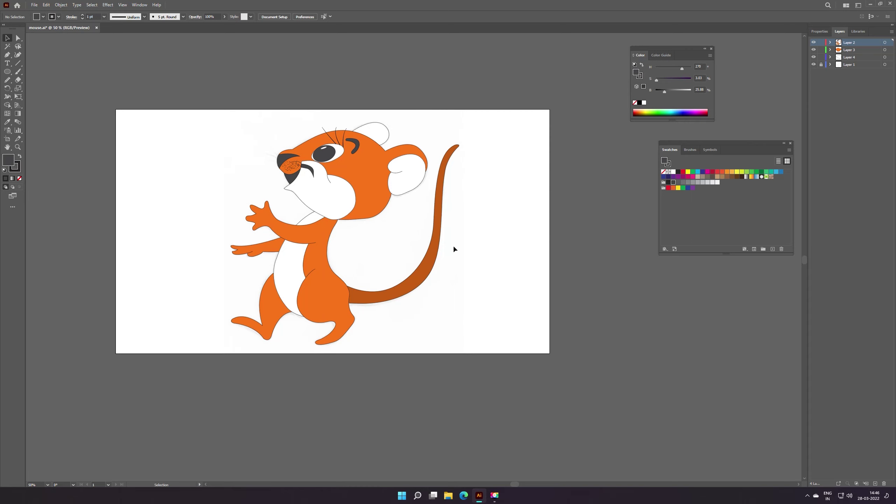
Save the file and add a new Layer 5 above Layer 1
click(34, 4)
click(46, 73)
click(856, 65)
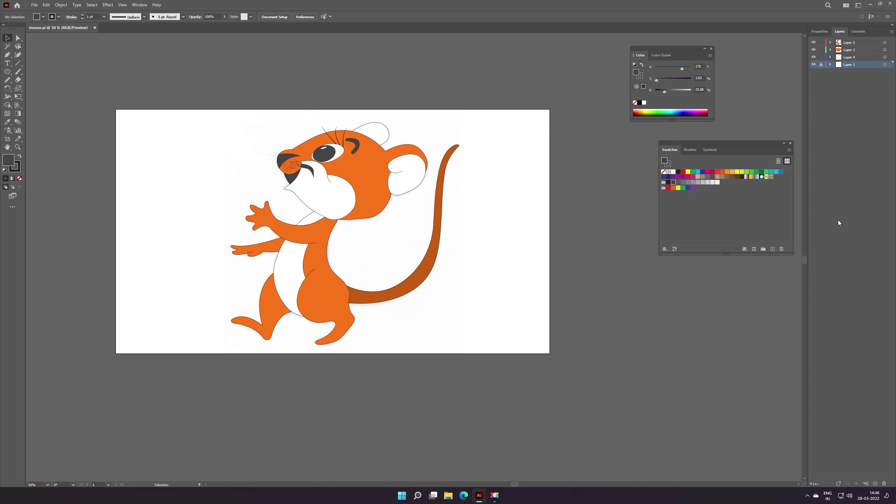
click(876, 483)
Draw a 1920×1080 dark grey rectangle covering the whole artboard, then deselect it
drag(8, 75, 31, 73)
drag(116, 110, 550, 353)
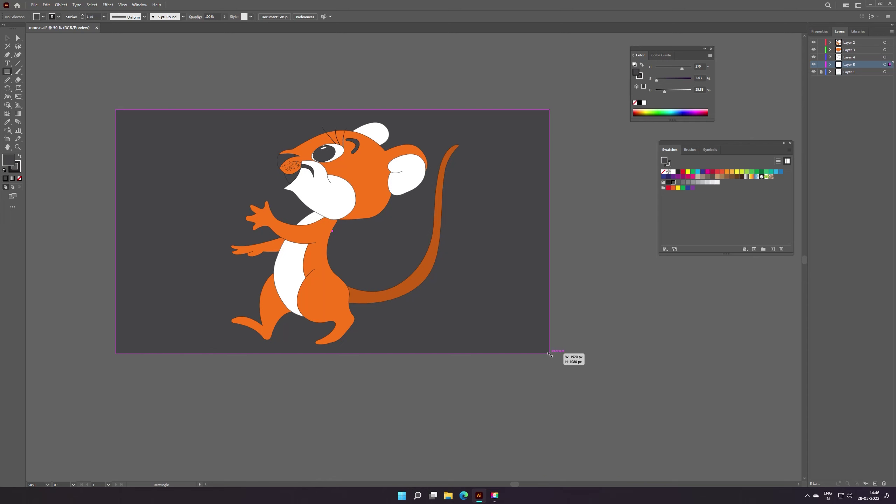
key(v)
key(ctrl+shift+a)
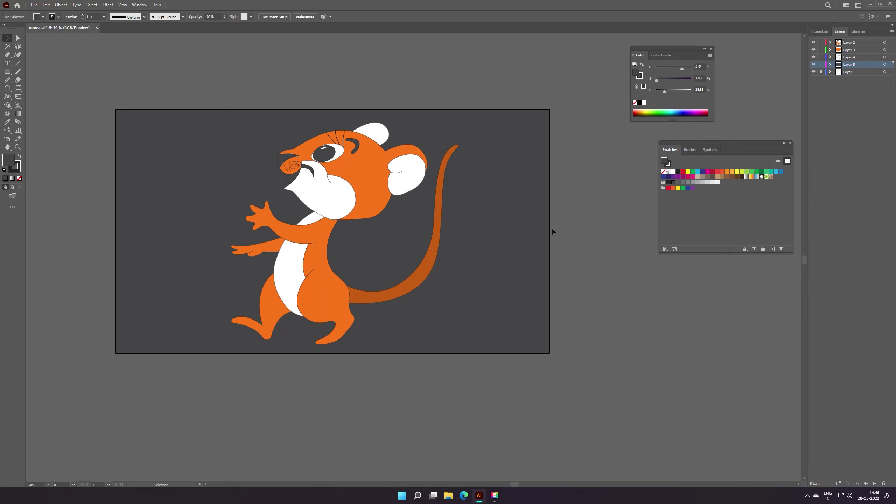
Save the finished artwork and switch to full-screen preview
click(35, 4)
click(50, 62)
key(f)
key(f)
Zoom in on the mouse, recentre the artboard, and exit full-screen preview
key(z)
click(382, 214)
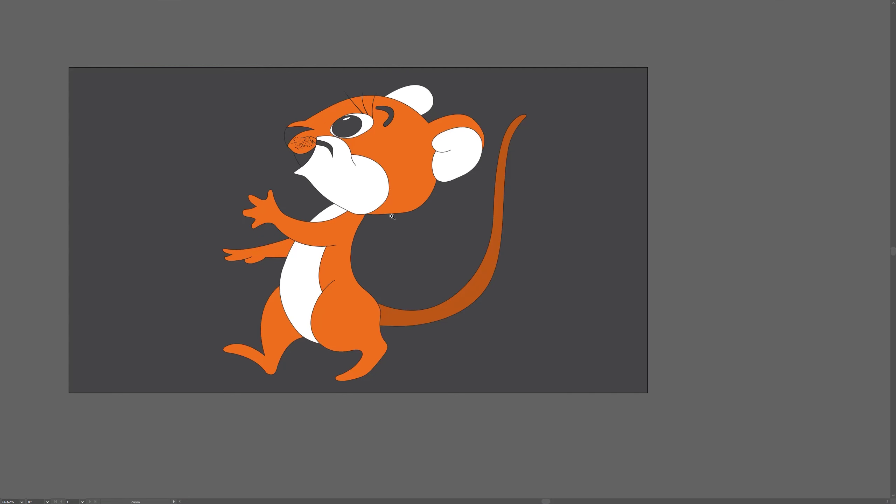
click(387, 184)
alt+click(492, 282)
drag(690, 301, 730, 266)
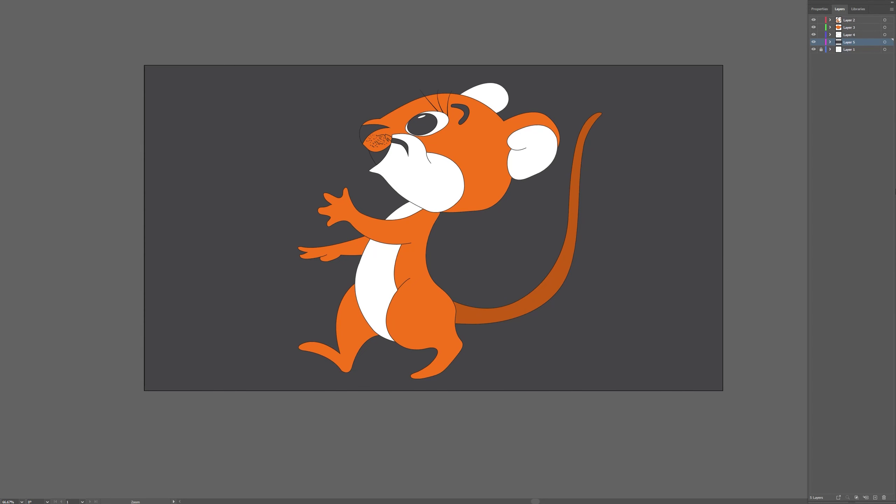
key(f)
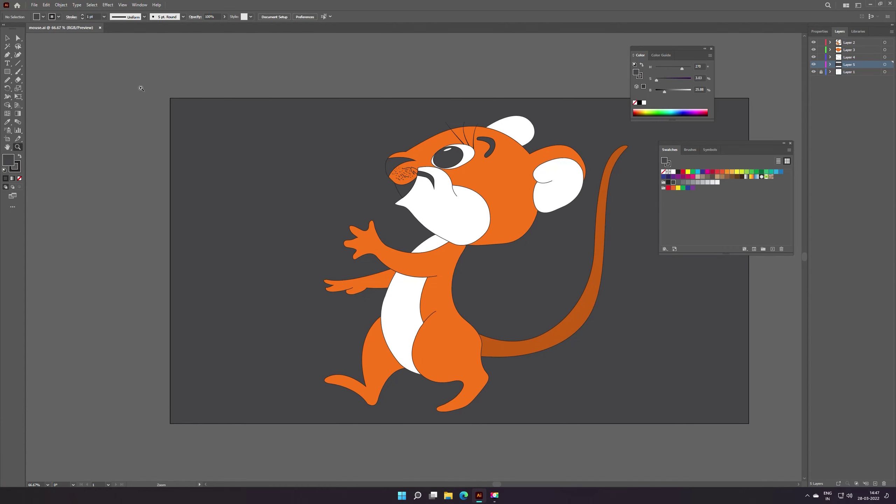
click(34, 5)
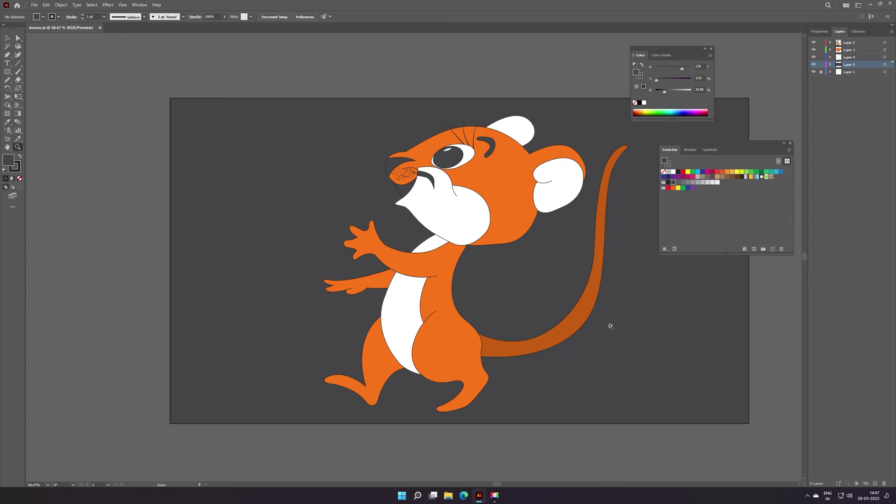